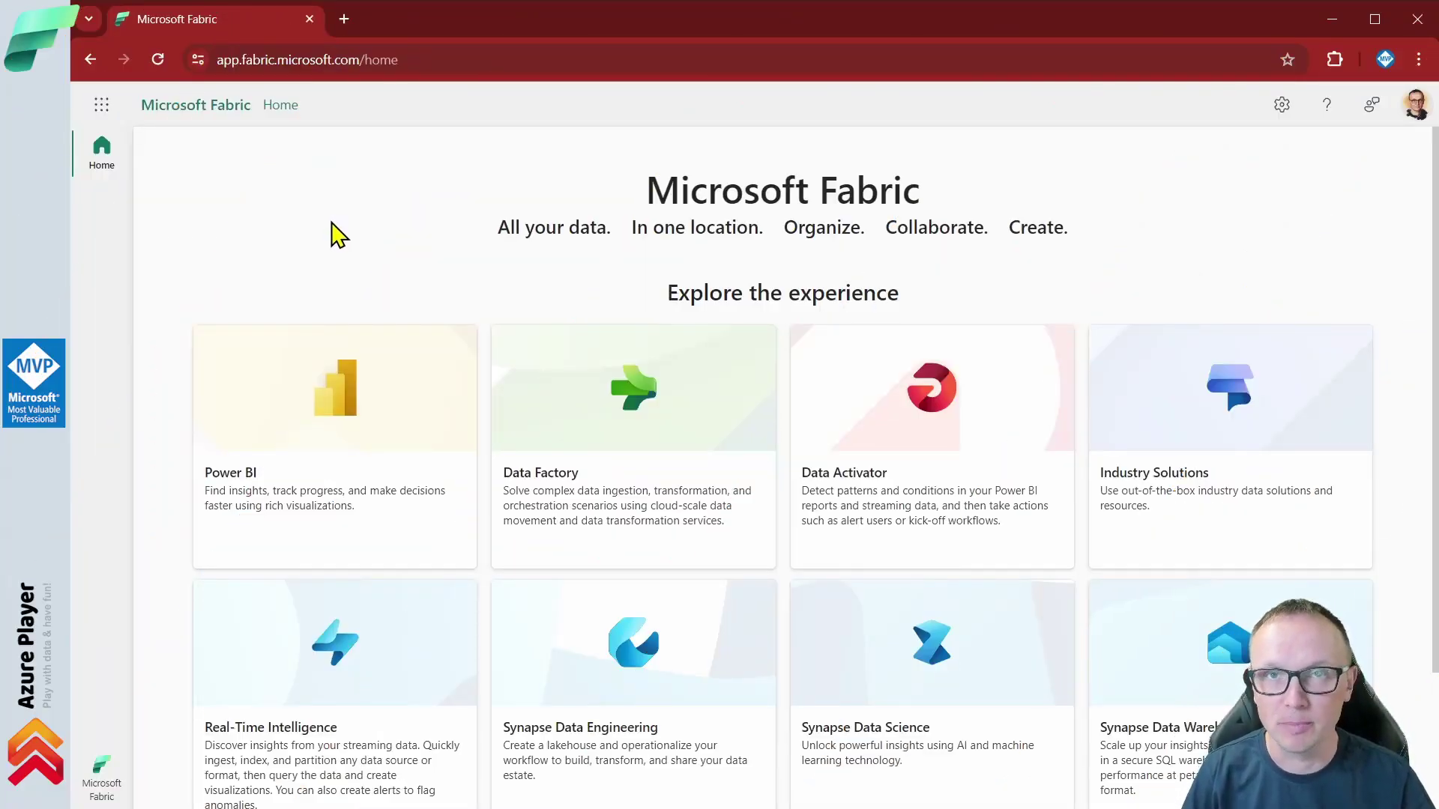
Open the experience switcher flyout listing Power BI, Data Factory, Real-Time Intelligence and other workloads
{"action": "left_click", "coordinate": [102, 787]}
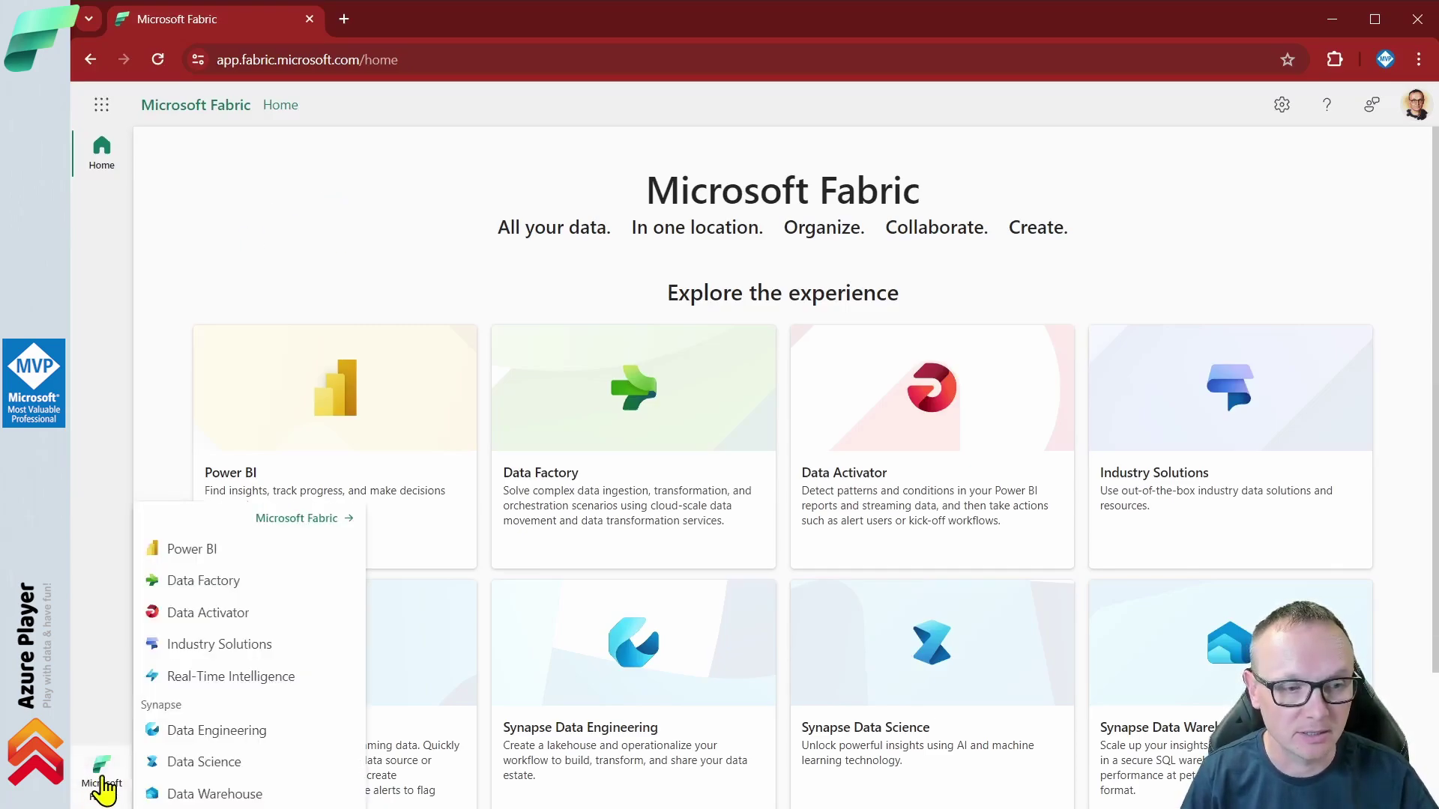
{"action": "left_click", "coordinate": [311, 524]}
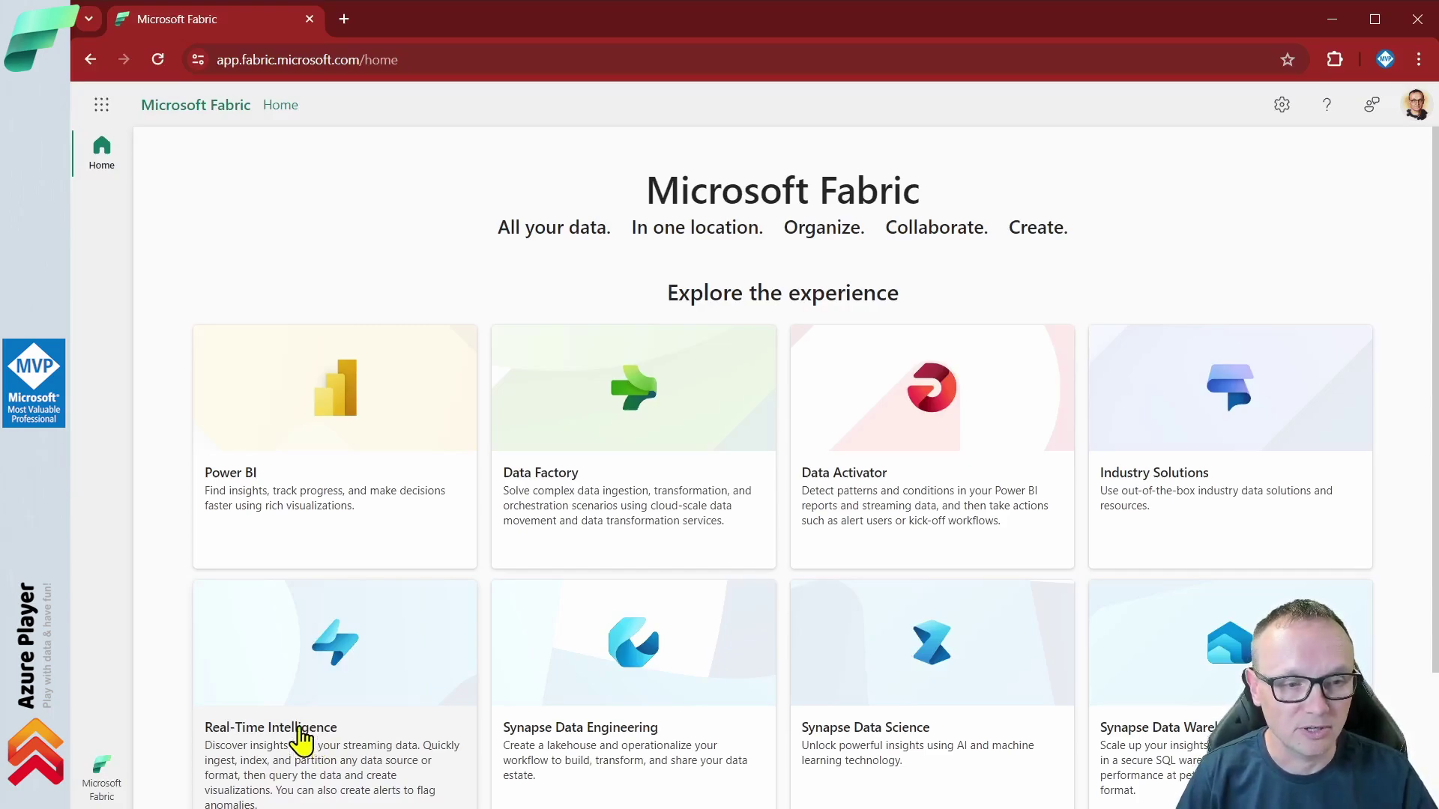
{"action": "left_click", "coordinate": [103, 770]}
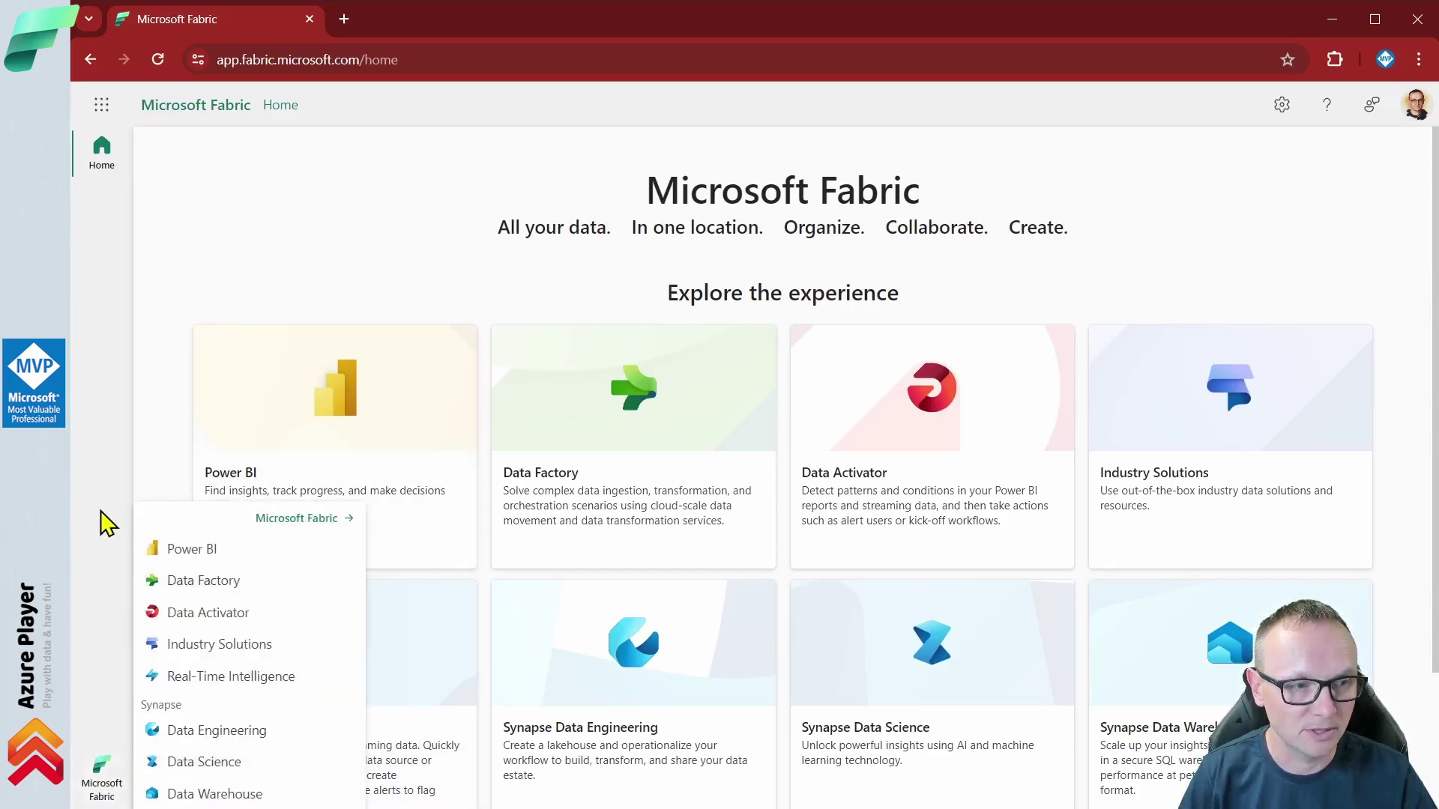
Switch to Real-Time Intelligence and open the mslearn-fabric workspace from the Workspaces list
{"action": "left_click", "coordinate": [161, 676]}
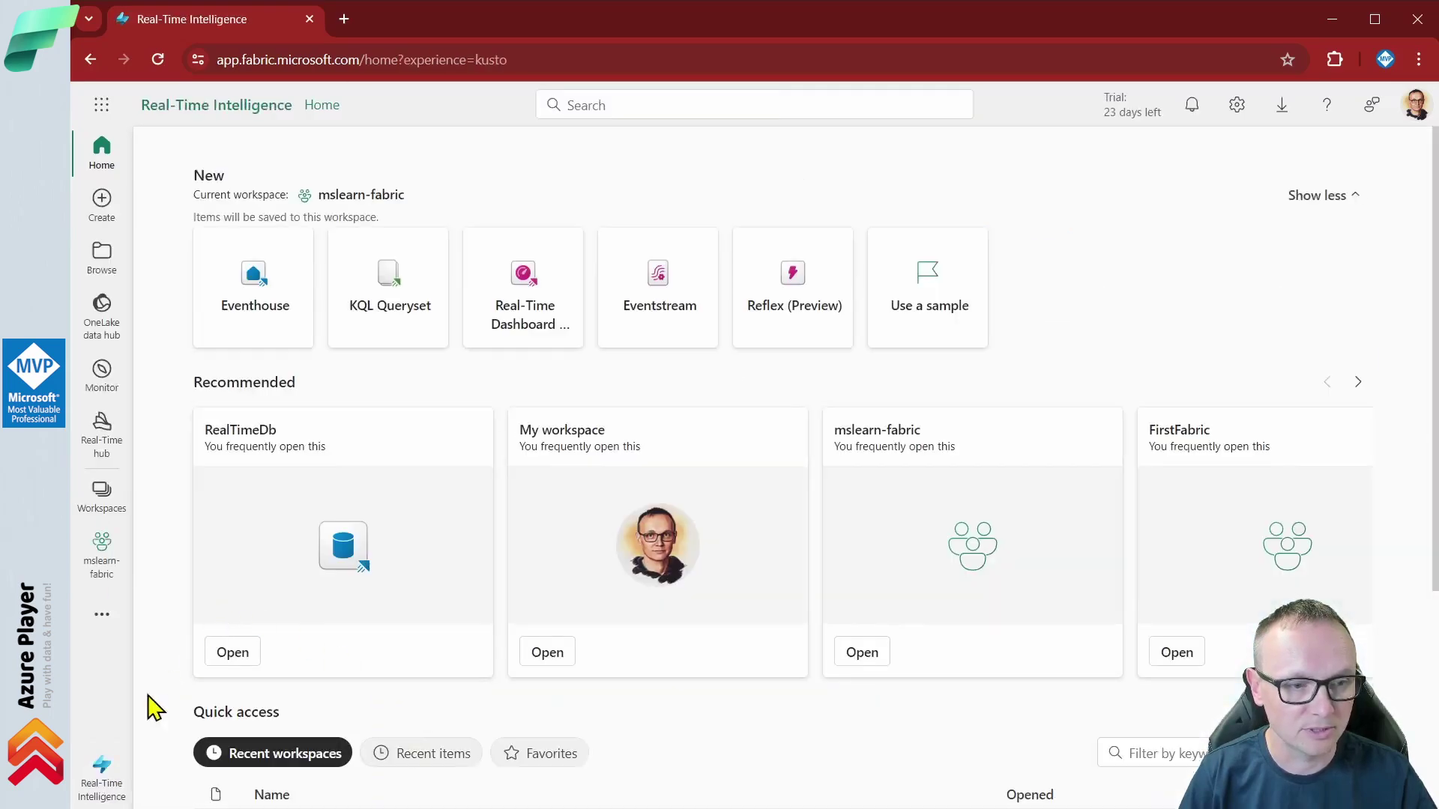
{"action": "left_click", "coordinate": [114, 507]}
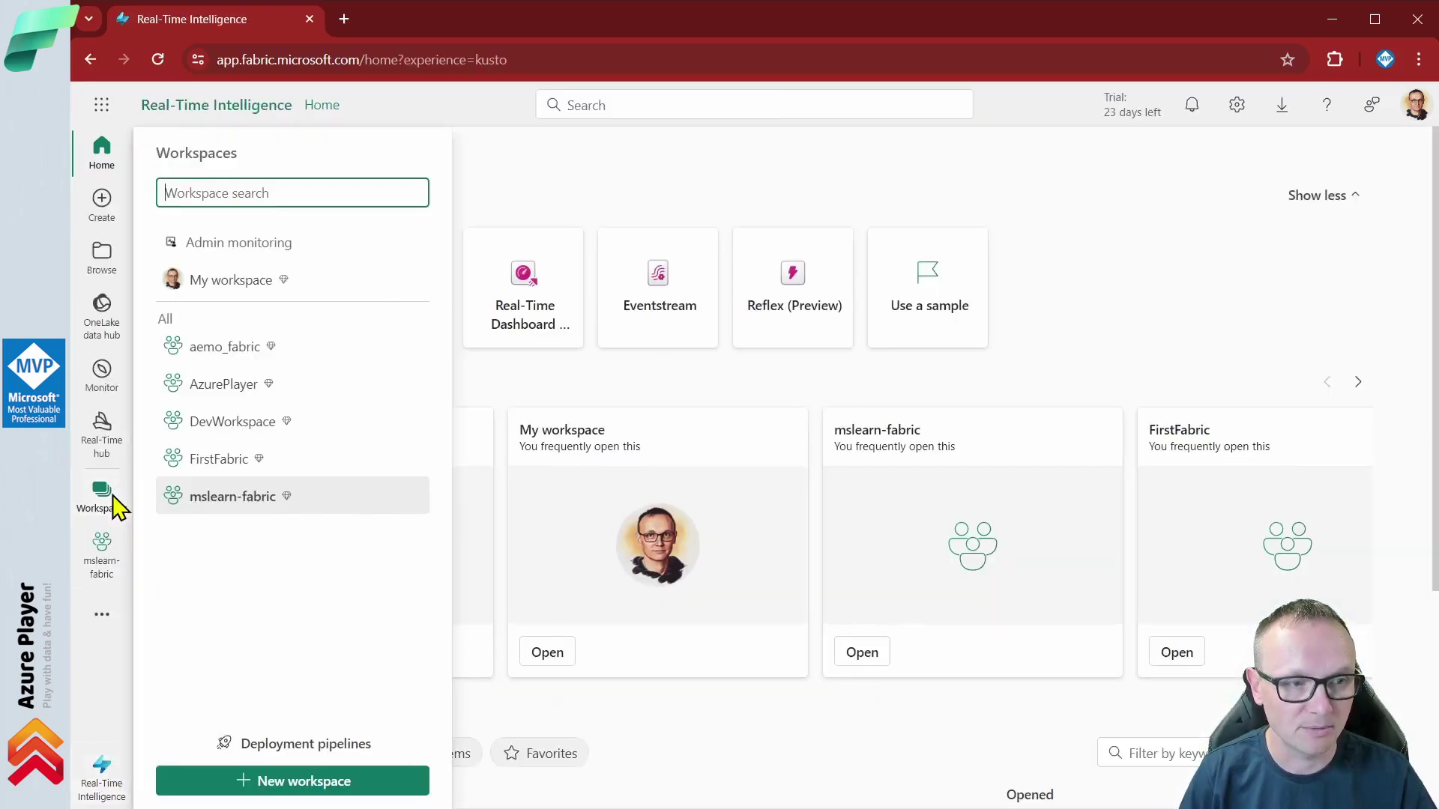
{"action": "left_click", "coordinate": [225, 502]}
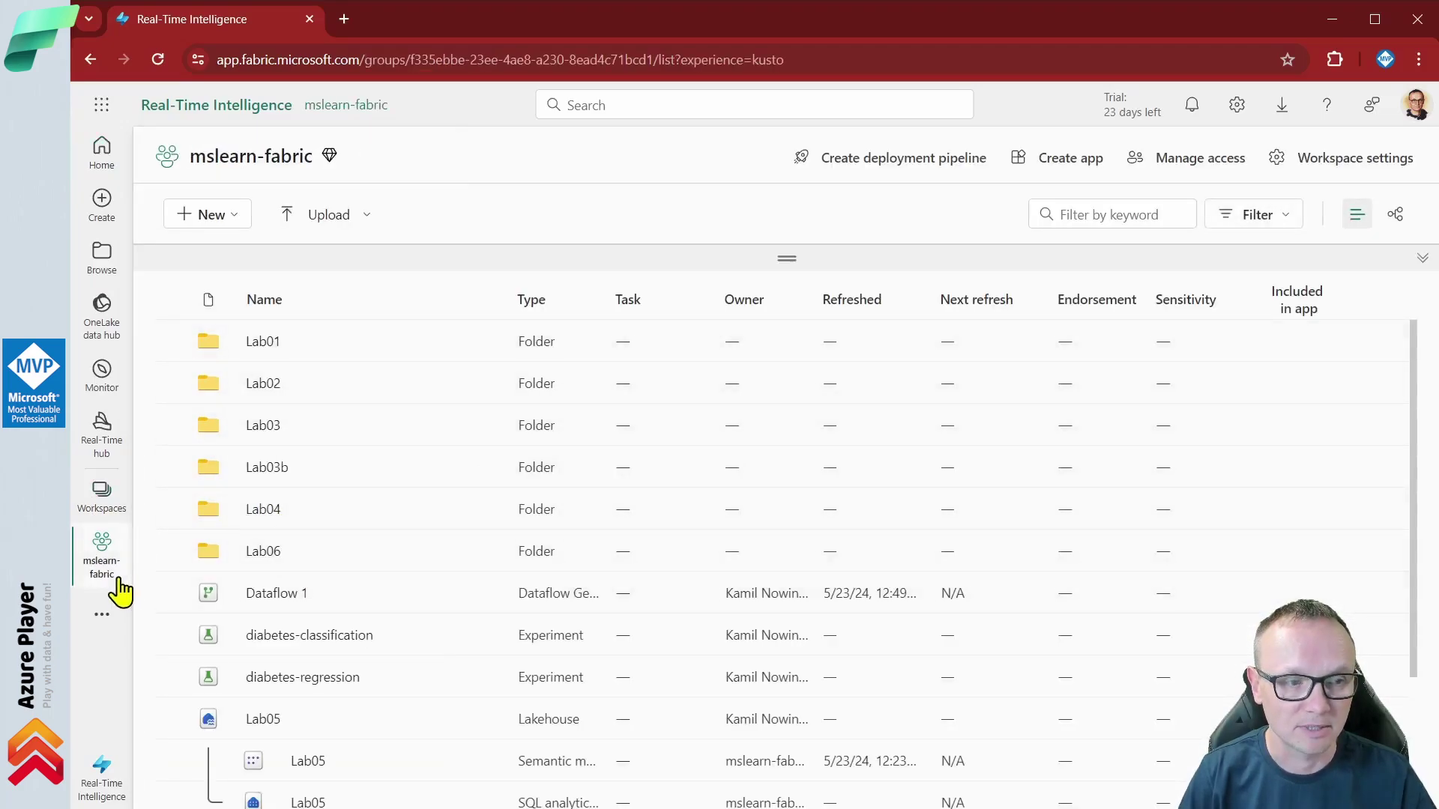
{"action": "left_click", "coordinate": [111, 787]}
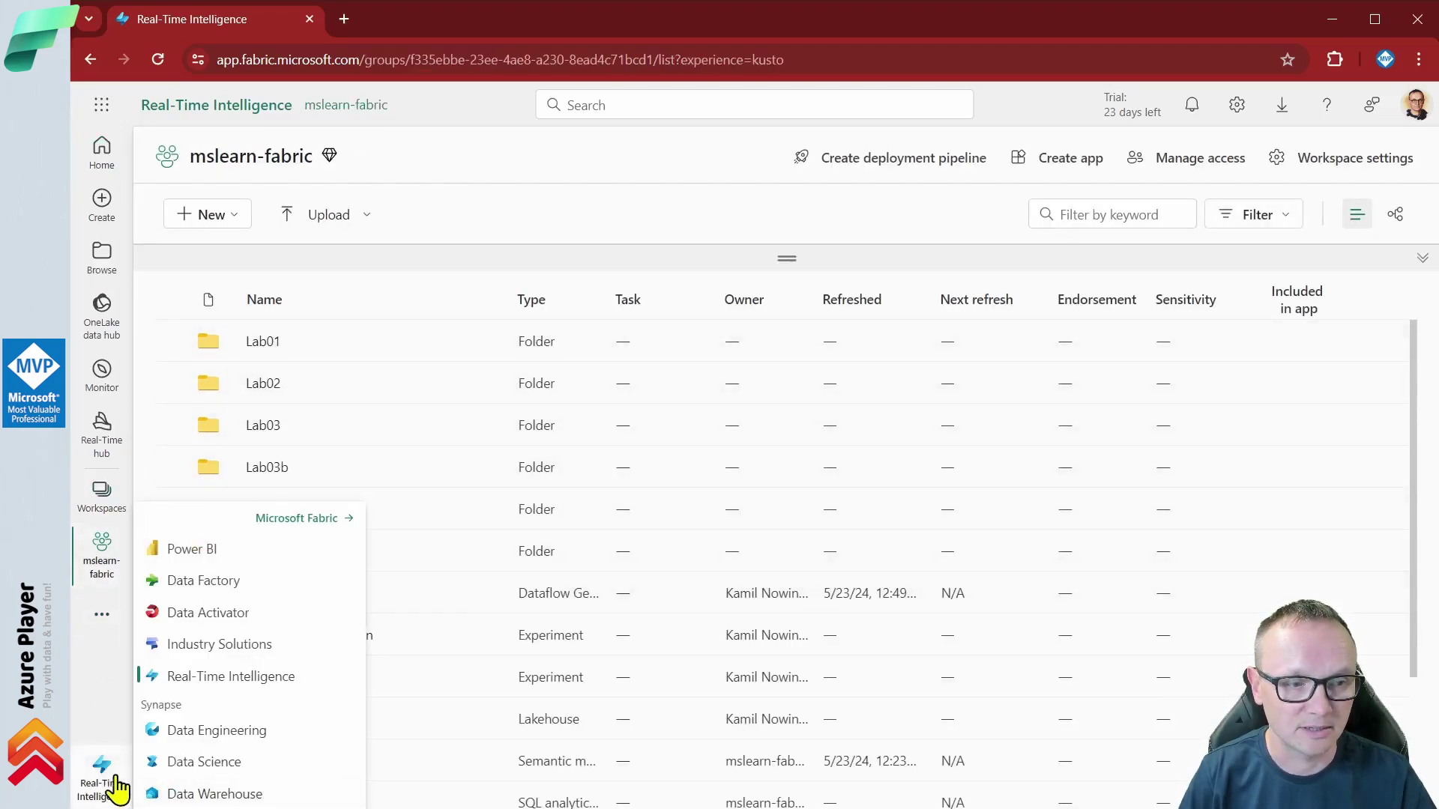
{"action": "left_click", "coordinate": [111, 786]}
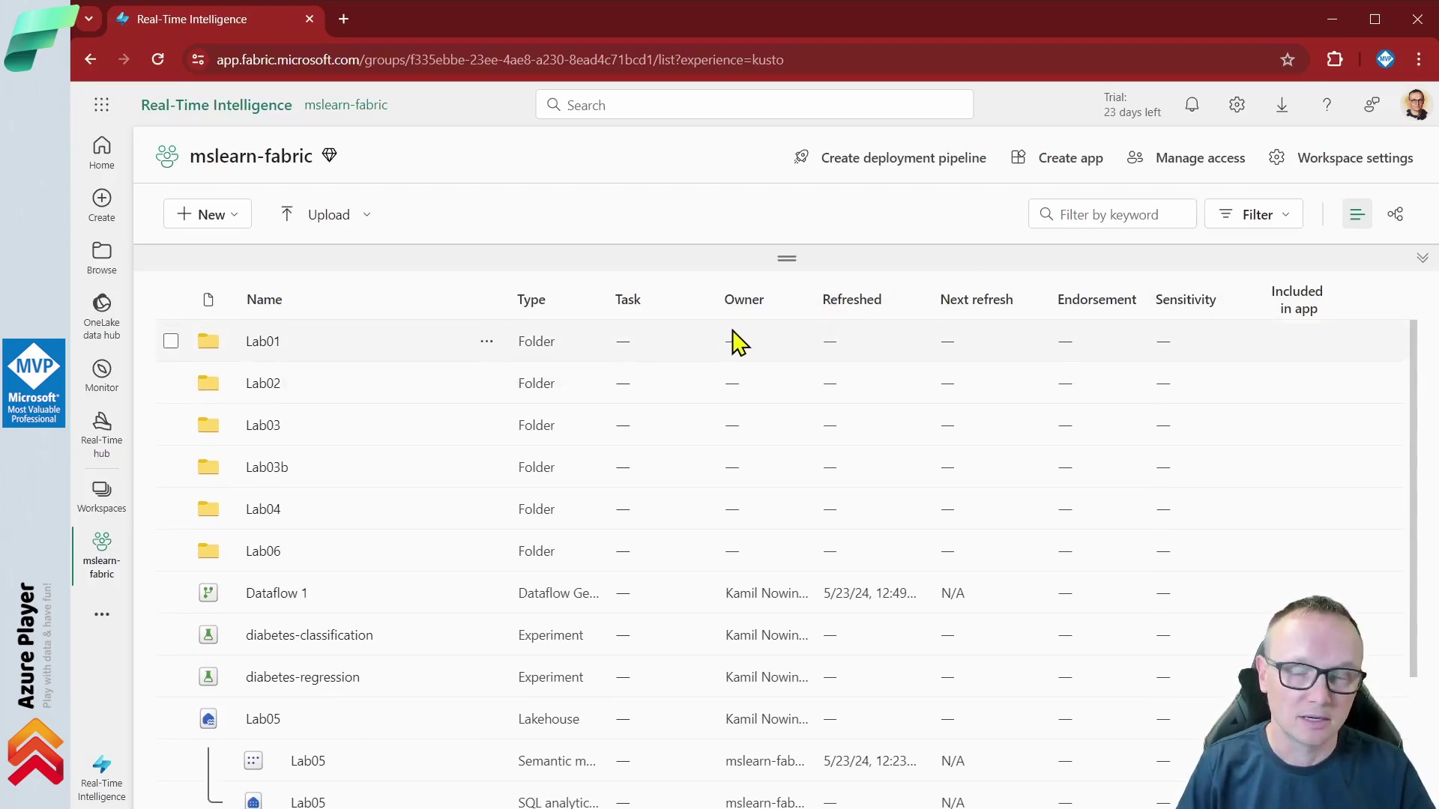
Create a new eventhouse named Lab07KQLDB from the New menu
{"action": "left_click", "coordinate": [238, 220]}
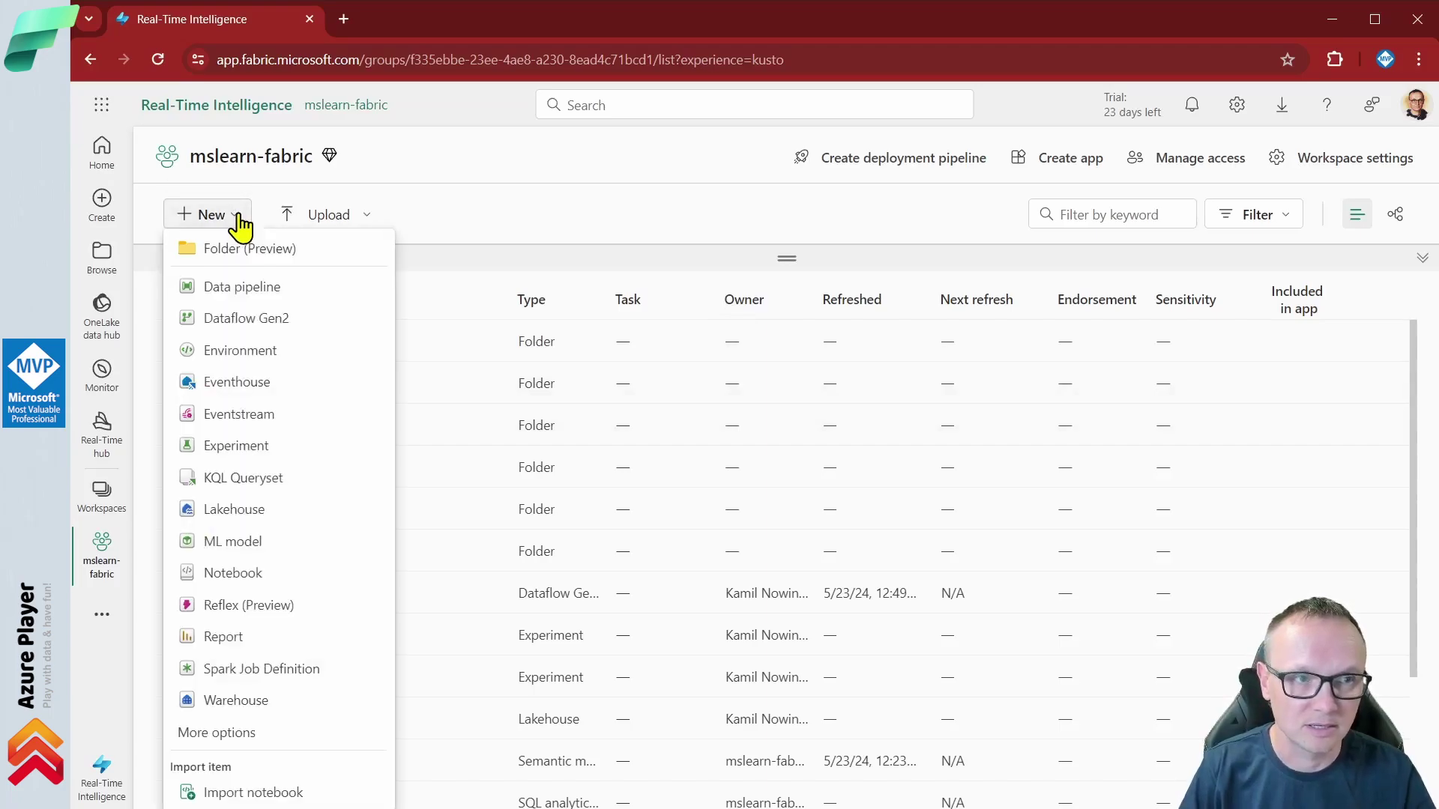
{"action": "left_click", "coordinate": [265, 388]}
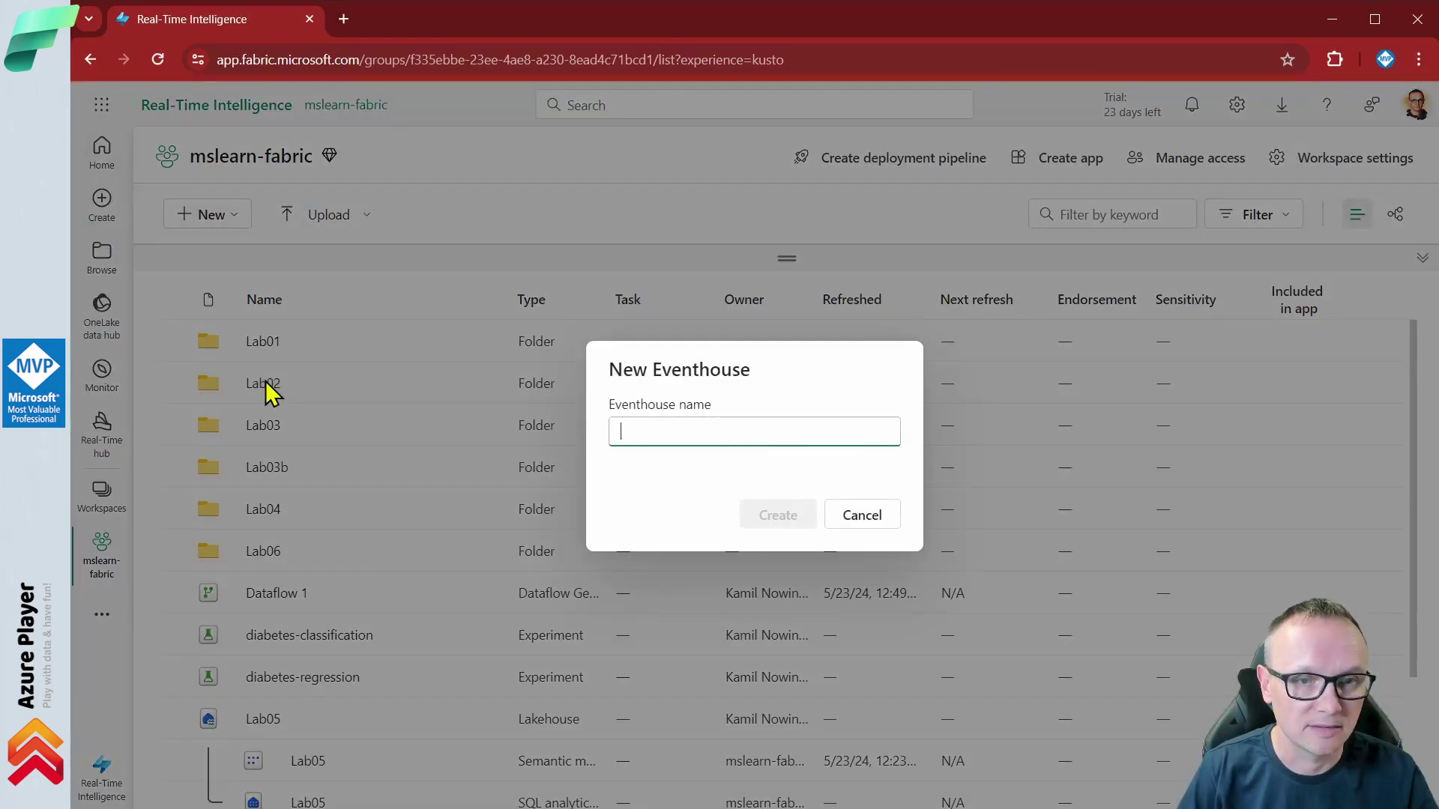
{"action": "left_click", "coordinate": [657, 422]}
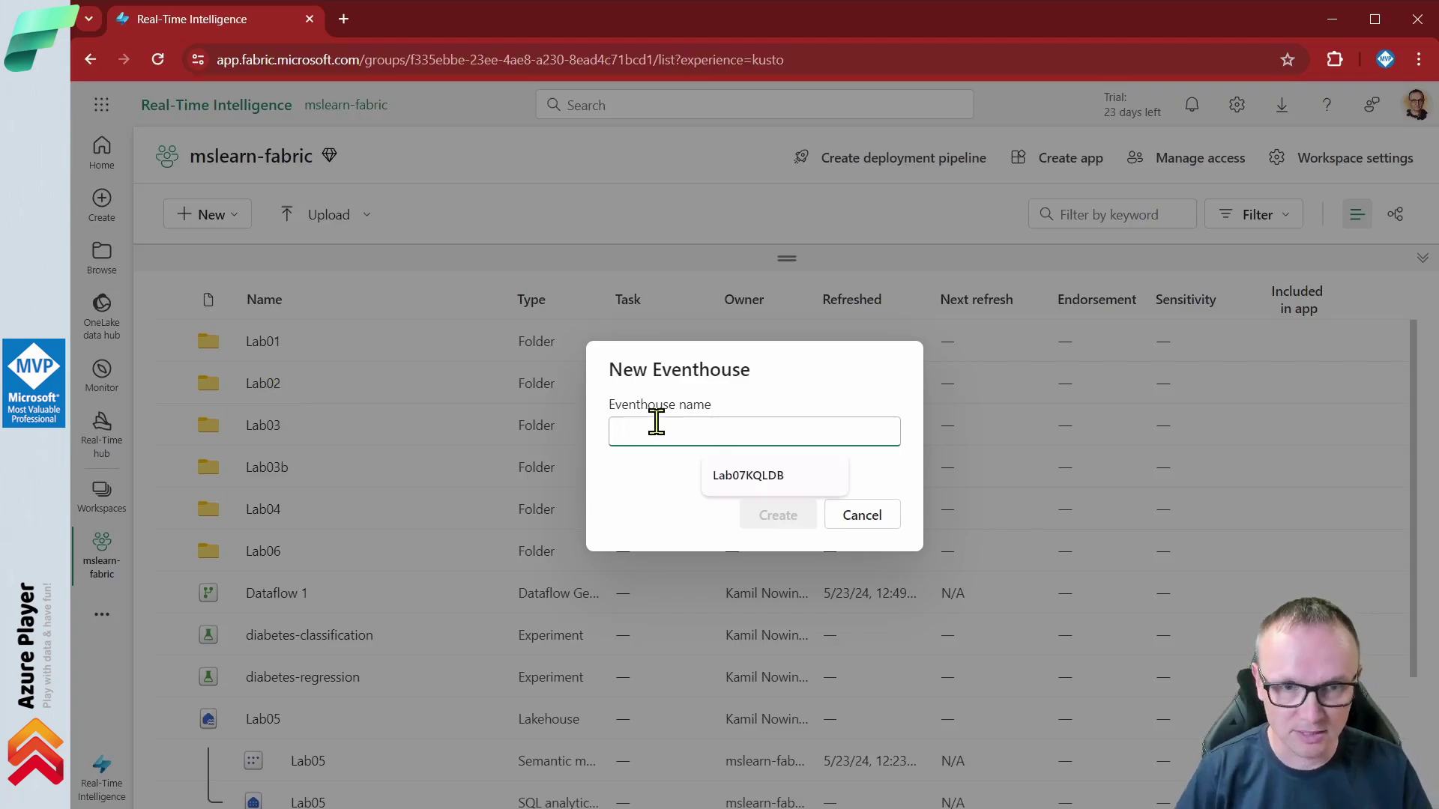
{"action": "left_click", "coordinate": [735, 478]}
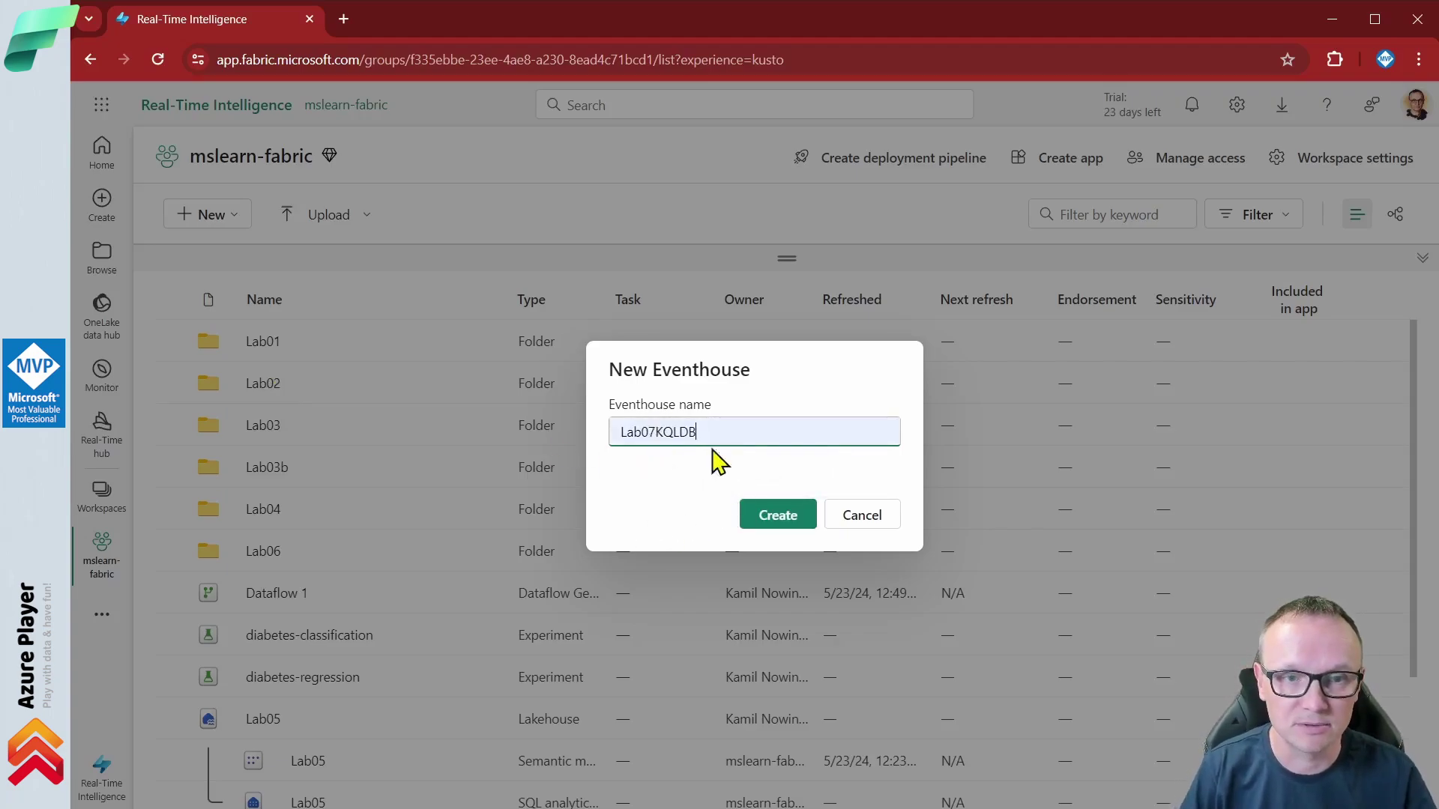
{"action": "left_click", "coordinate": [779, 517]}
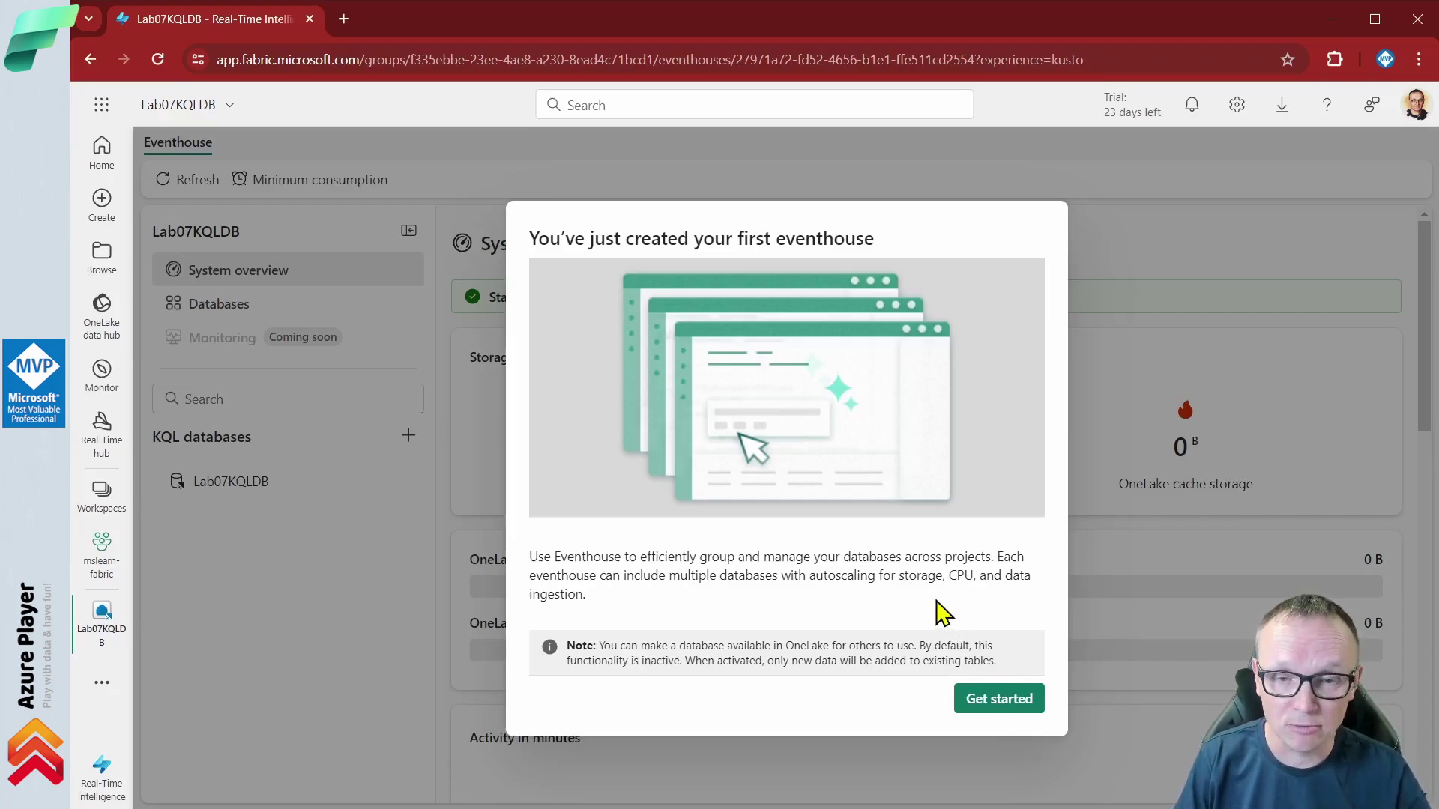
Dismiss the eventhouse welcome message and the Lab07KQLDB database options menu
{"action": "left_click", "coordinate": [976, 705]}
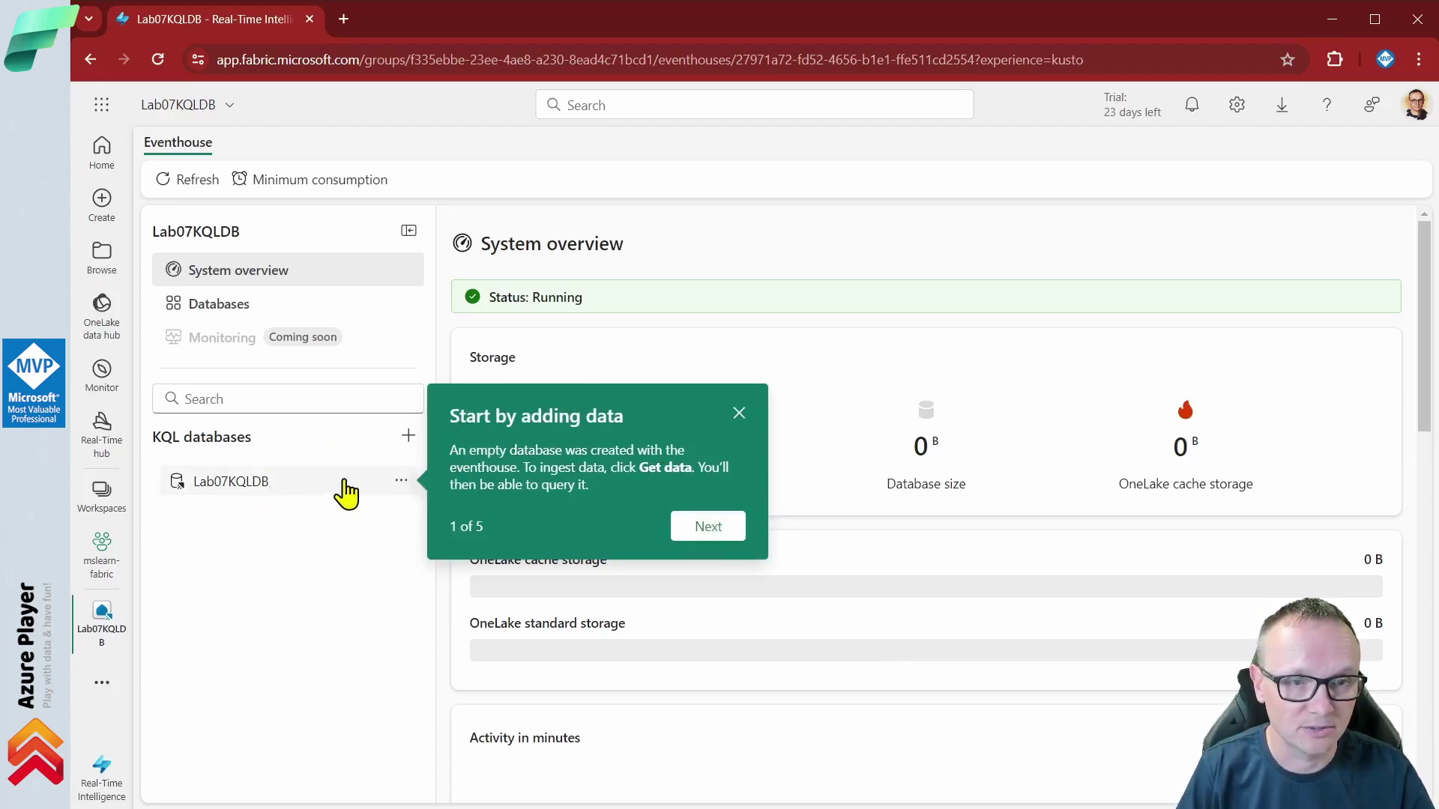
{"action": "left_click", "coordinate": [401, 484]}
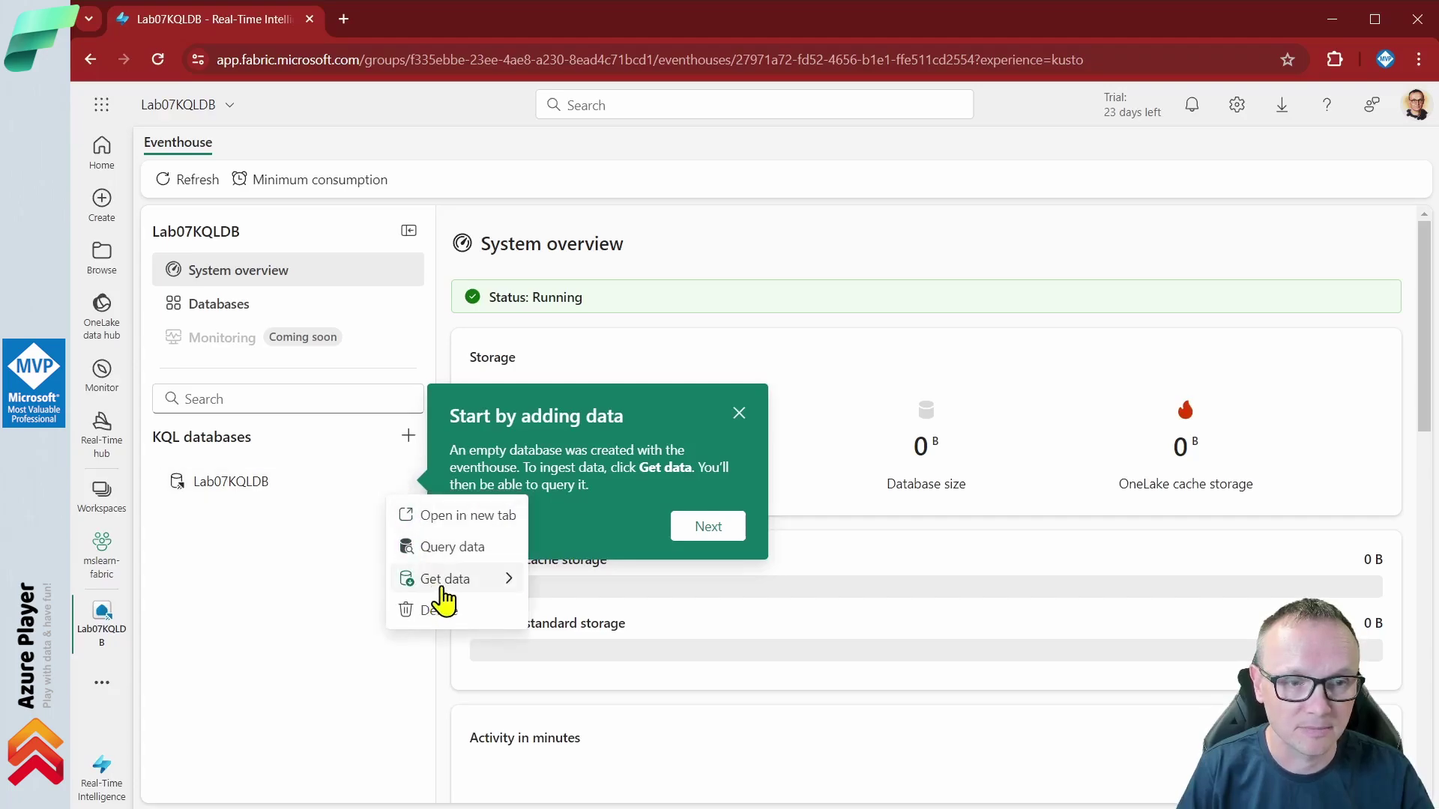
{"action": "mouse_move", "coordinate": [439, 581]}
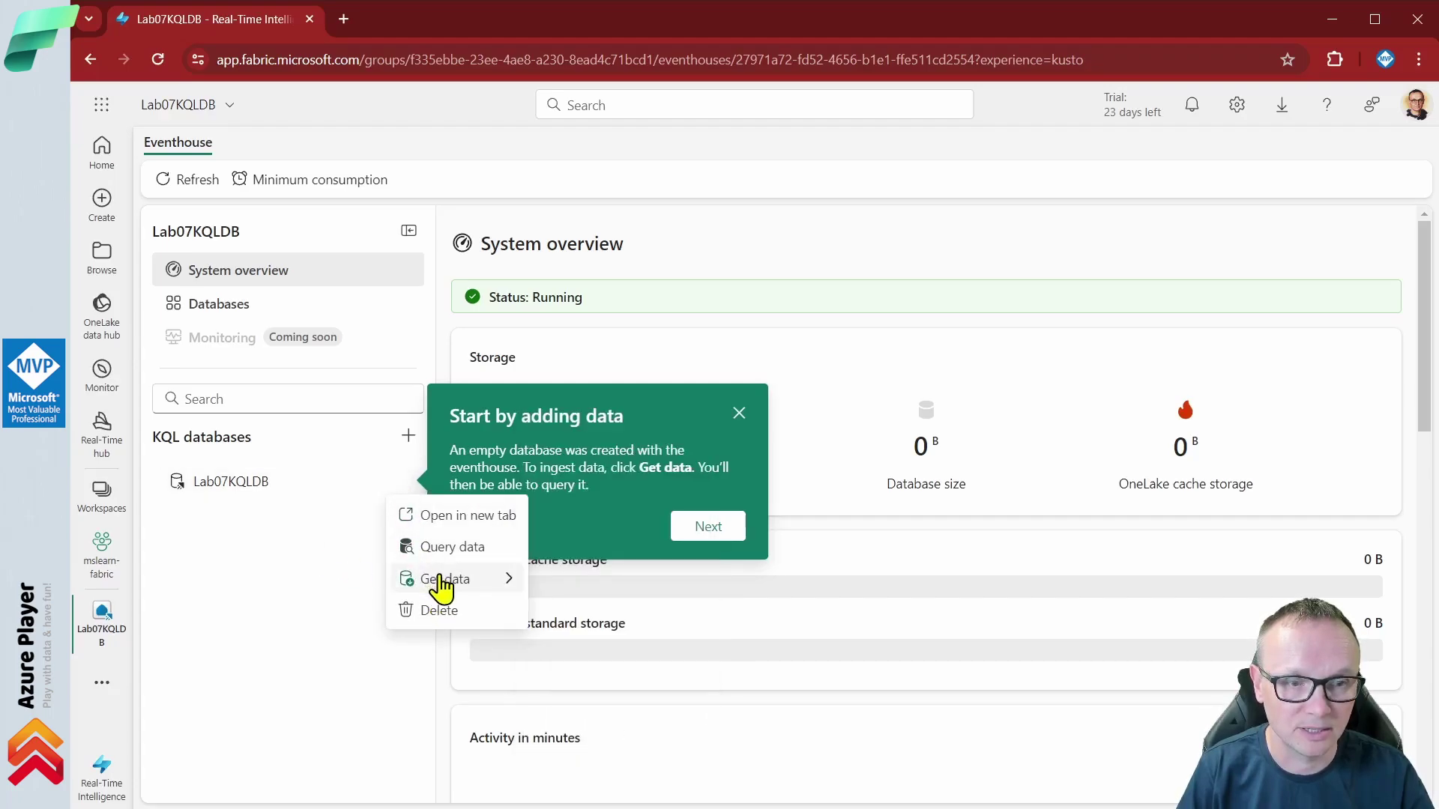
{"action": "left_click", "coordinate": [724, 530]}
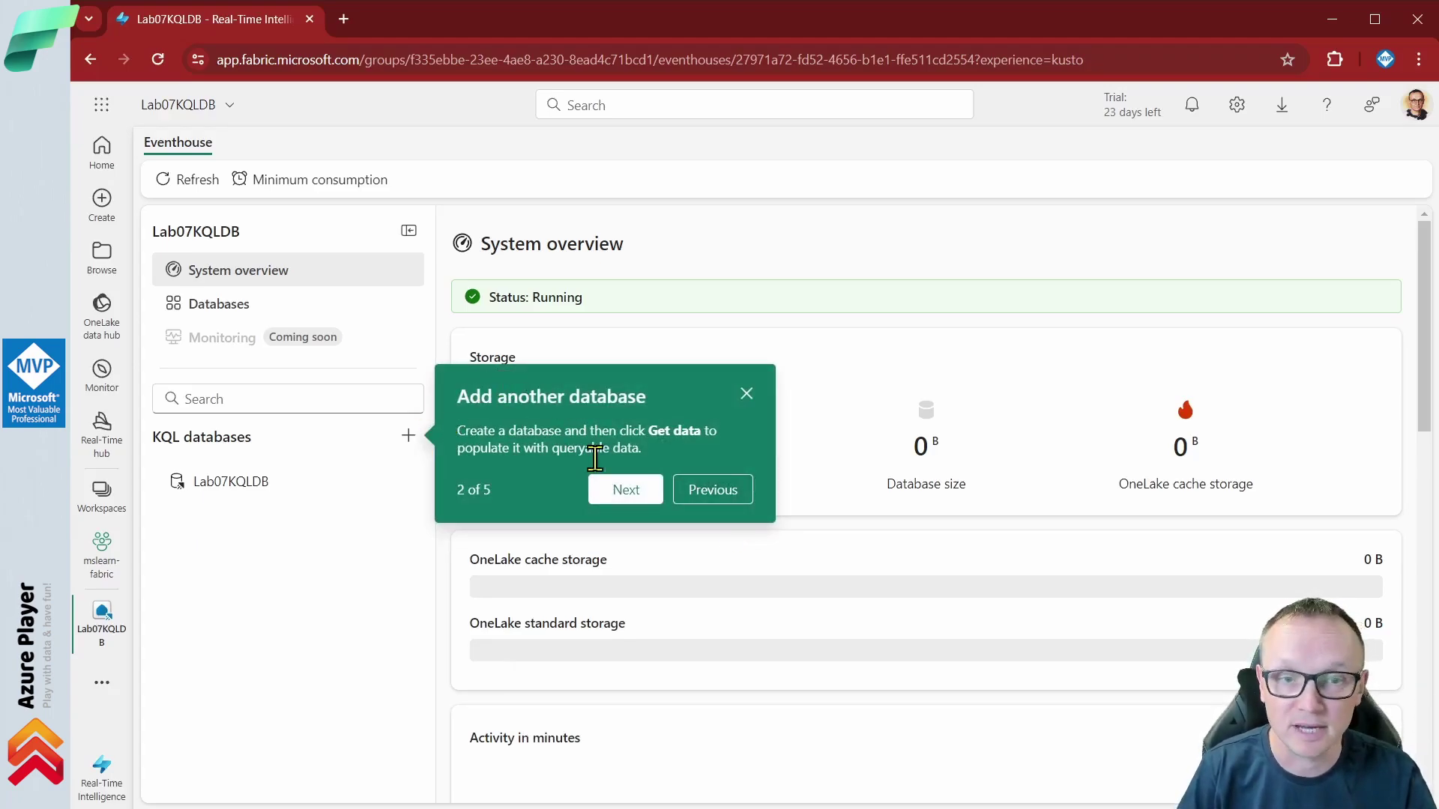
Step through the storage, resources and final tour tips, then close the tour
{"action": "left_click", "coordinate": [636, 490]}
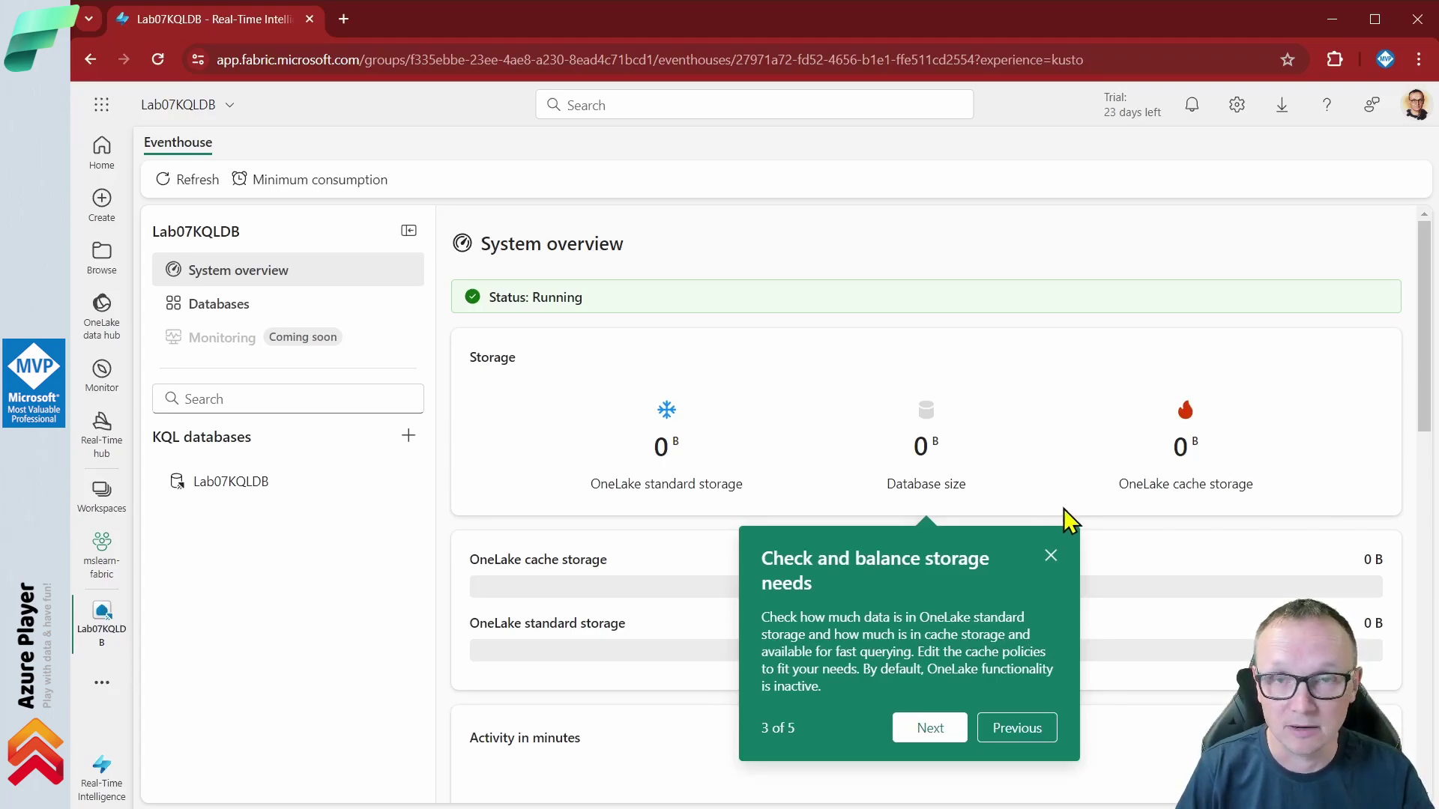
{"action": "left_click", "coordinate": [964, 729]}
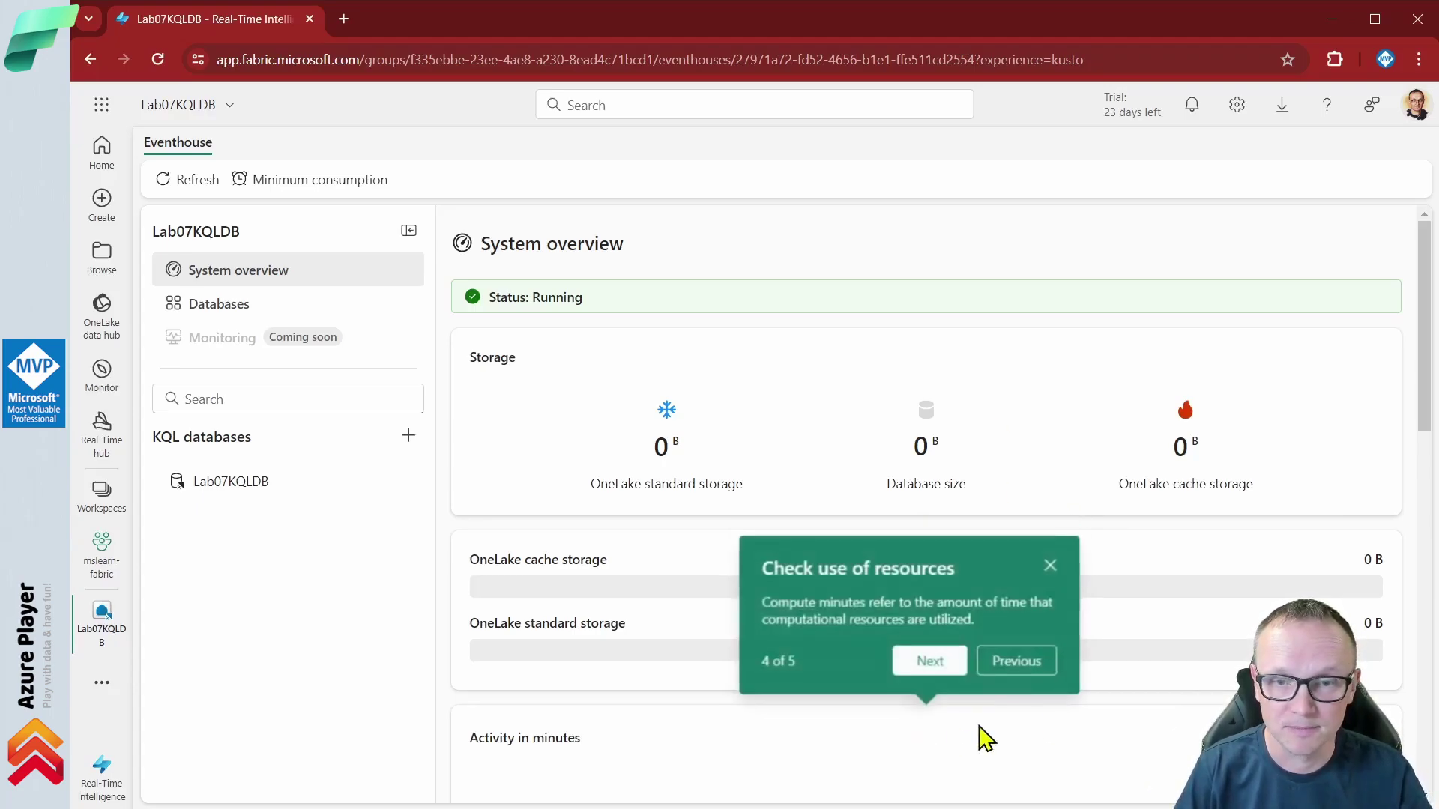
{"action": "left_click", "coordinate": [930, 663]}
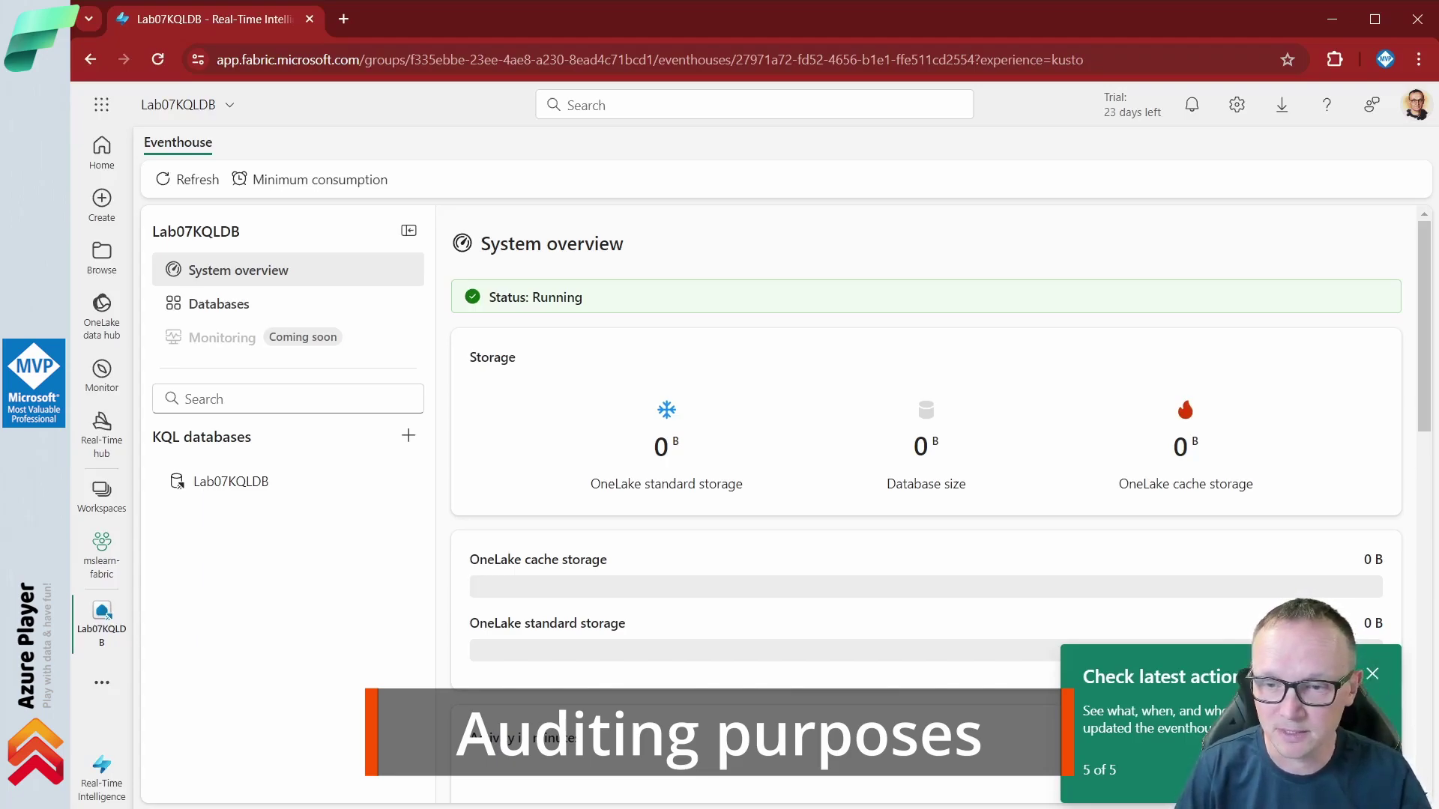
{"action": "left_click", "coordinate": [1372, 674]}
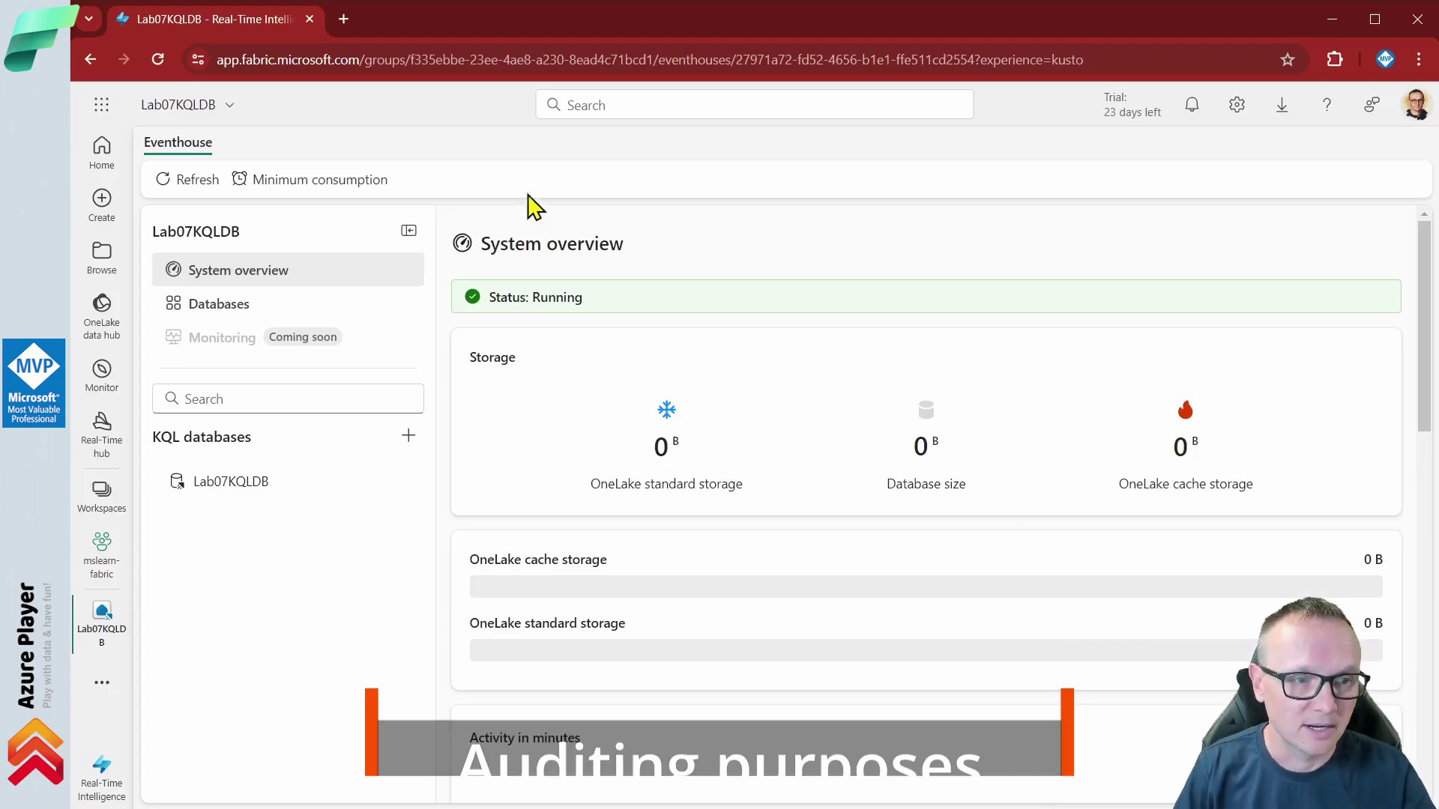
Start a Get data from local file into the Lab07KQLDB database
{"action": "left_click", "coordinate": [401, 488]}
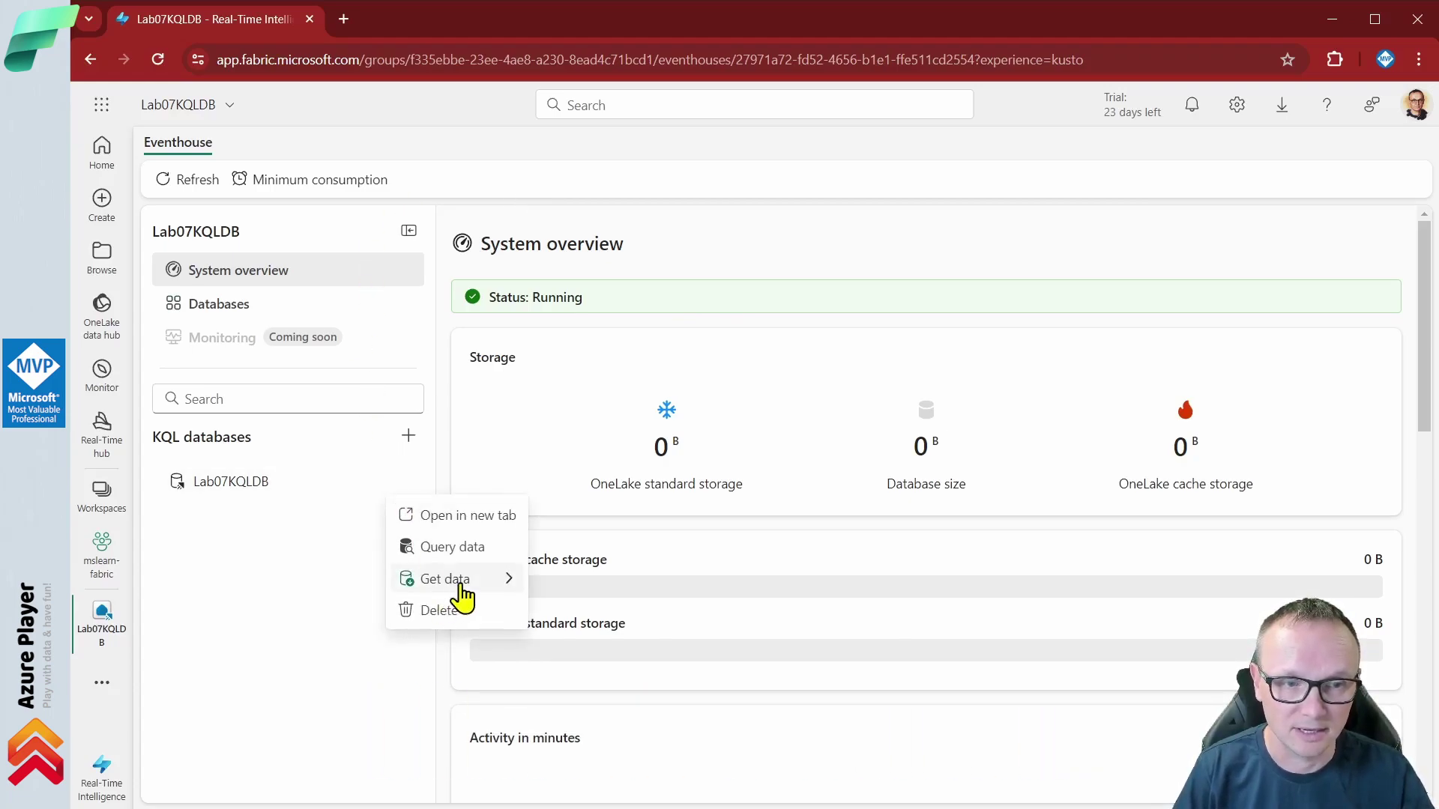
{"action": "mouse_move", "coordinate": [454, 585]}
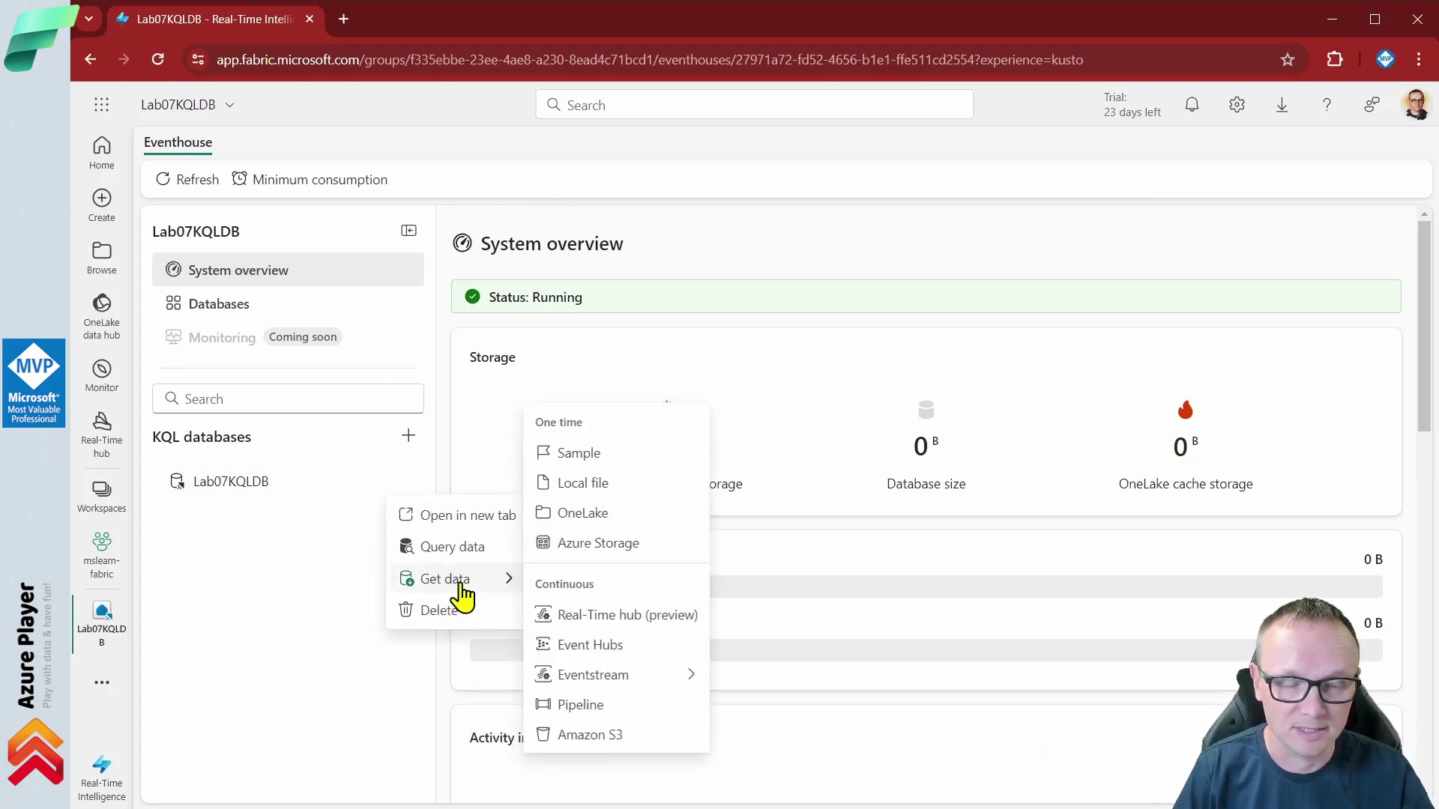
{"action": "left_click", "coordinate": [626, 486]}
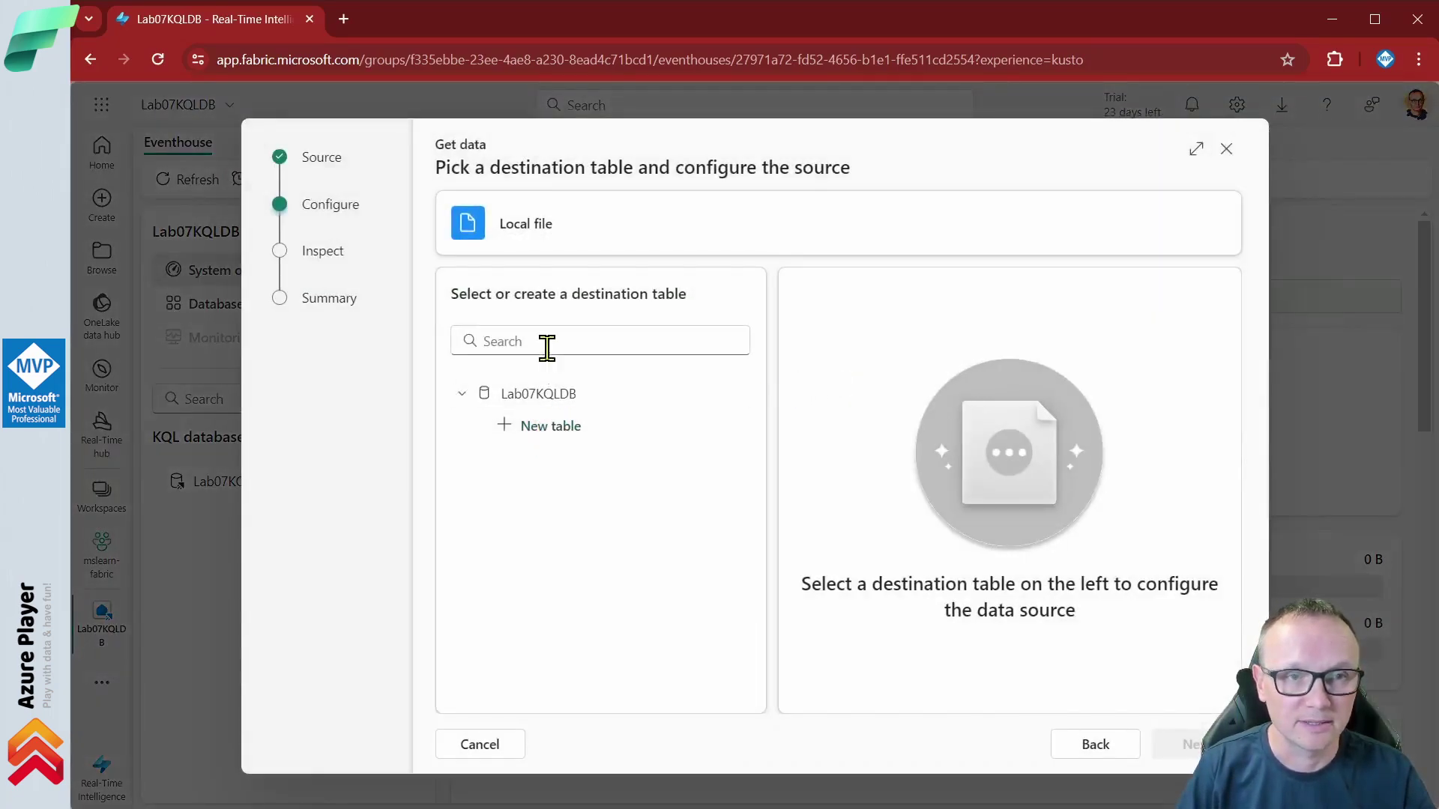
Create a new destination table named Sales and upload sales.csv from Downloads
{"action": "left_click", "coordinate": [553, 427]}
{"action": "type", "text": "Sales"}
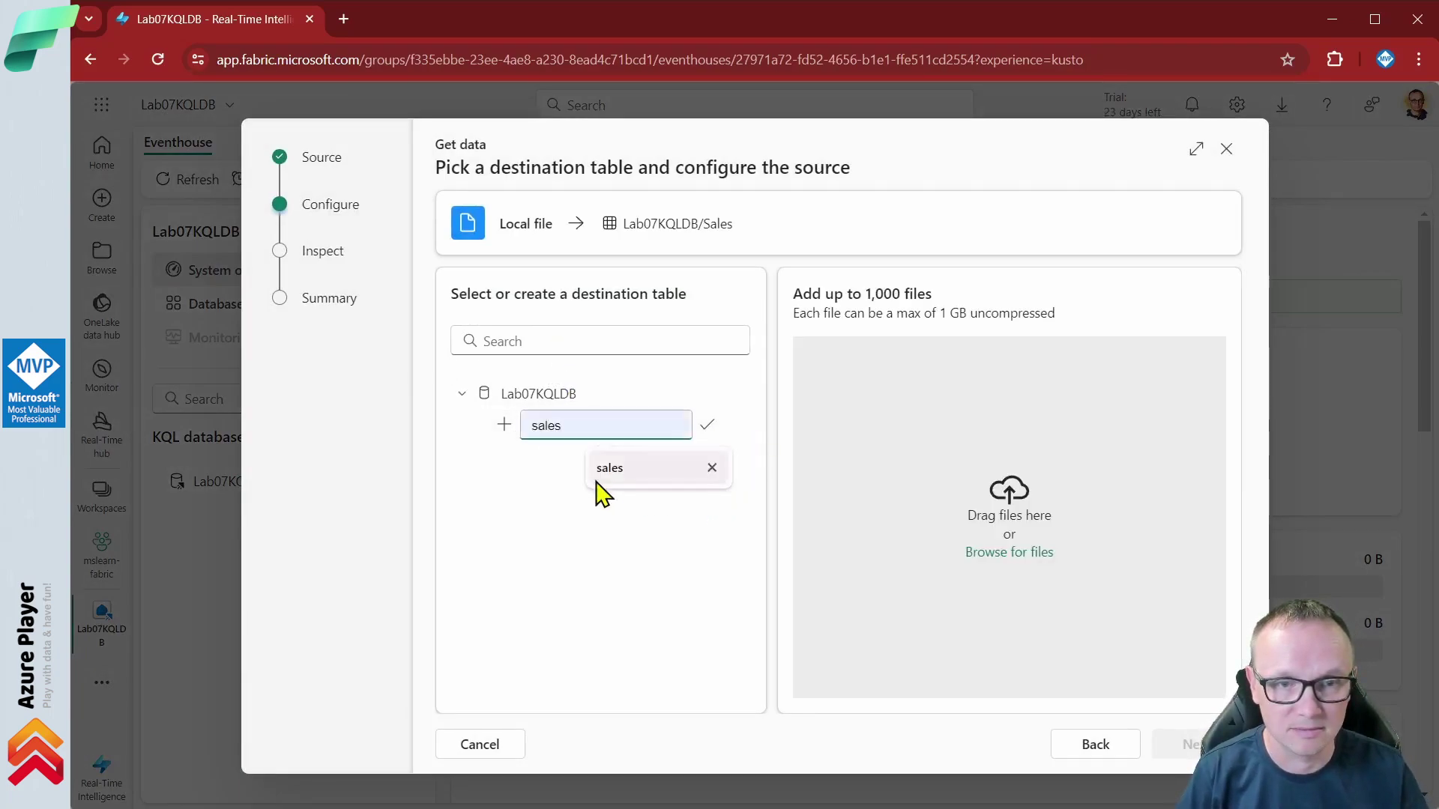
{"action": "left_click", "coordinate": [613, 556]}
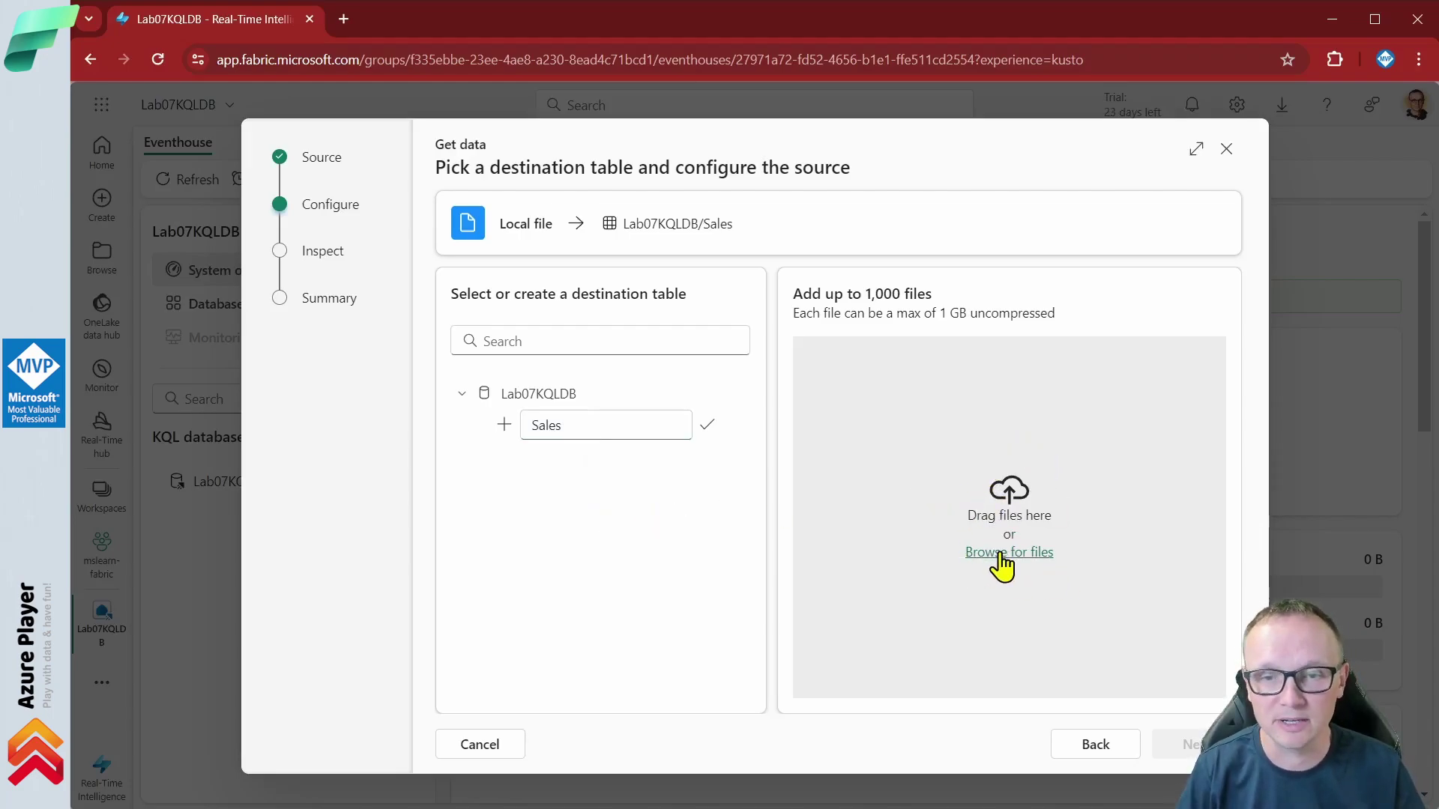
{"action": "left_click", "coordinate": [1002, 556]}
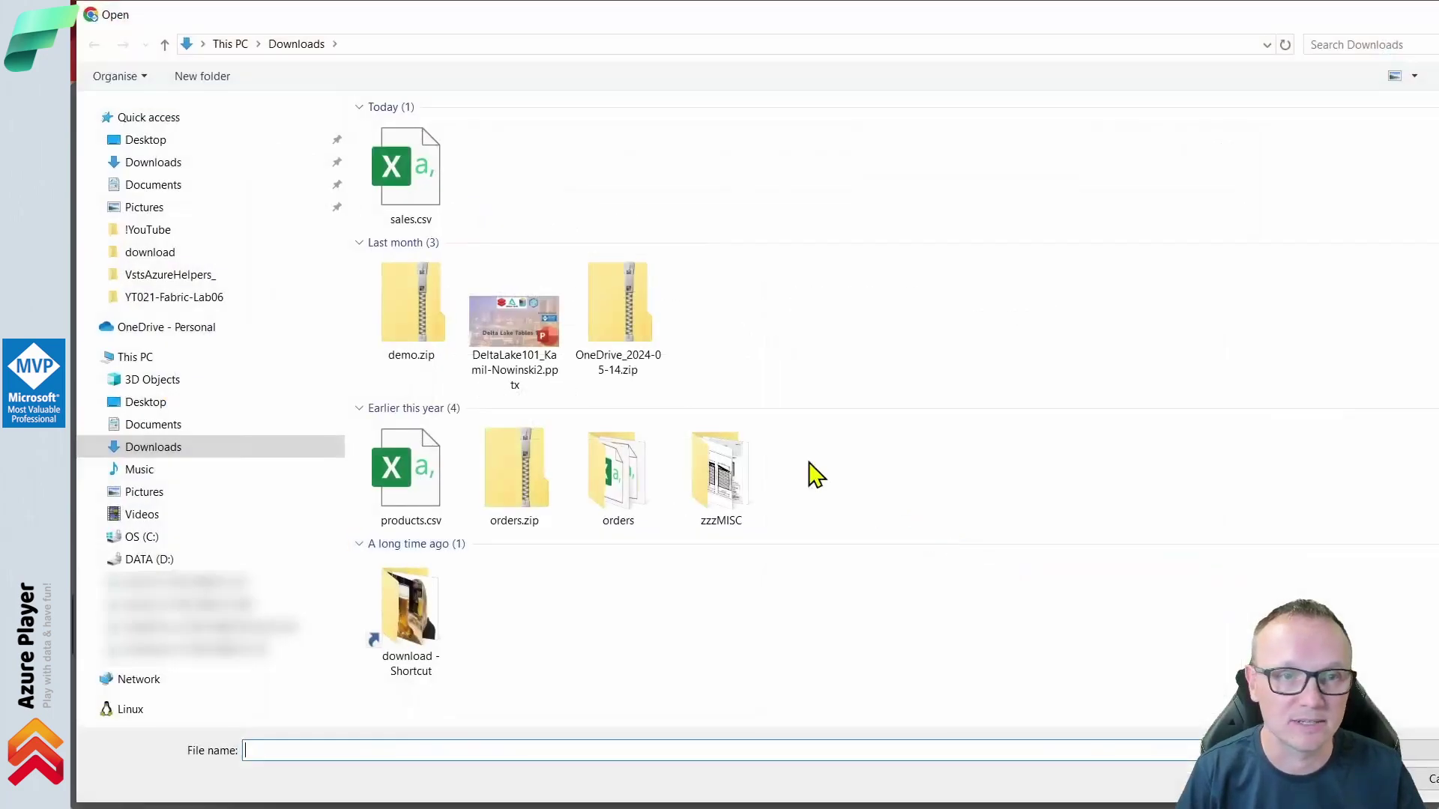
{"action": "double_click", "coordinate": [416, 169]}
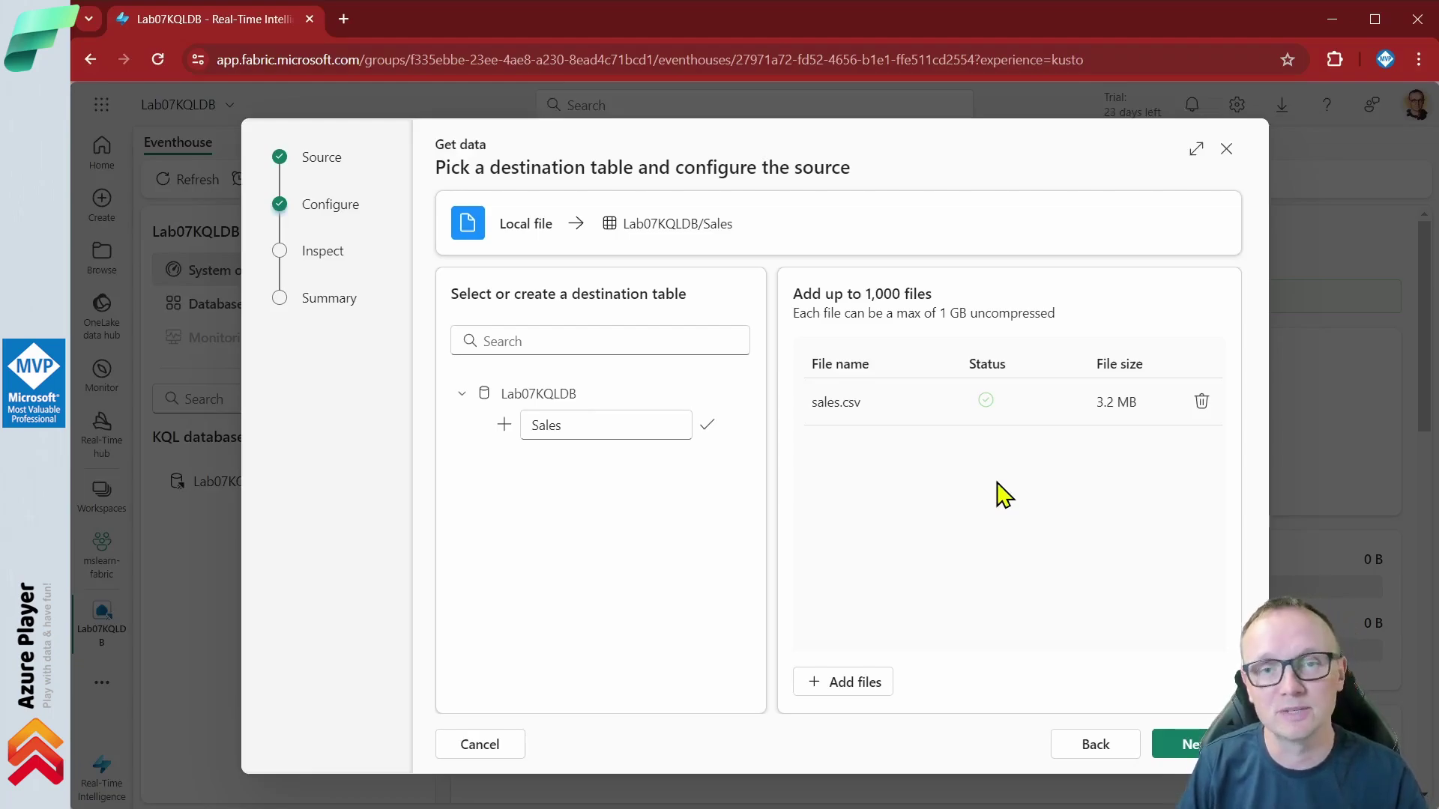
Inspect sales.csv, treat its first row as column headers, and finish the ingestion
{"action": "left_click", "coordinate": [1190, 745]}
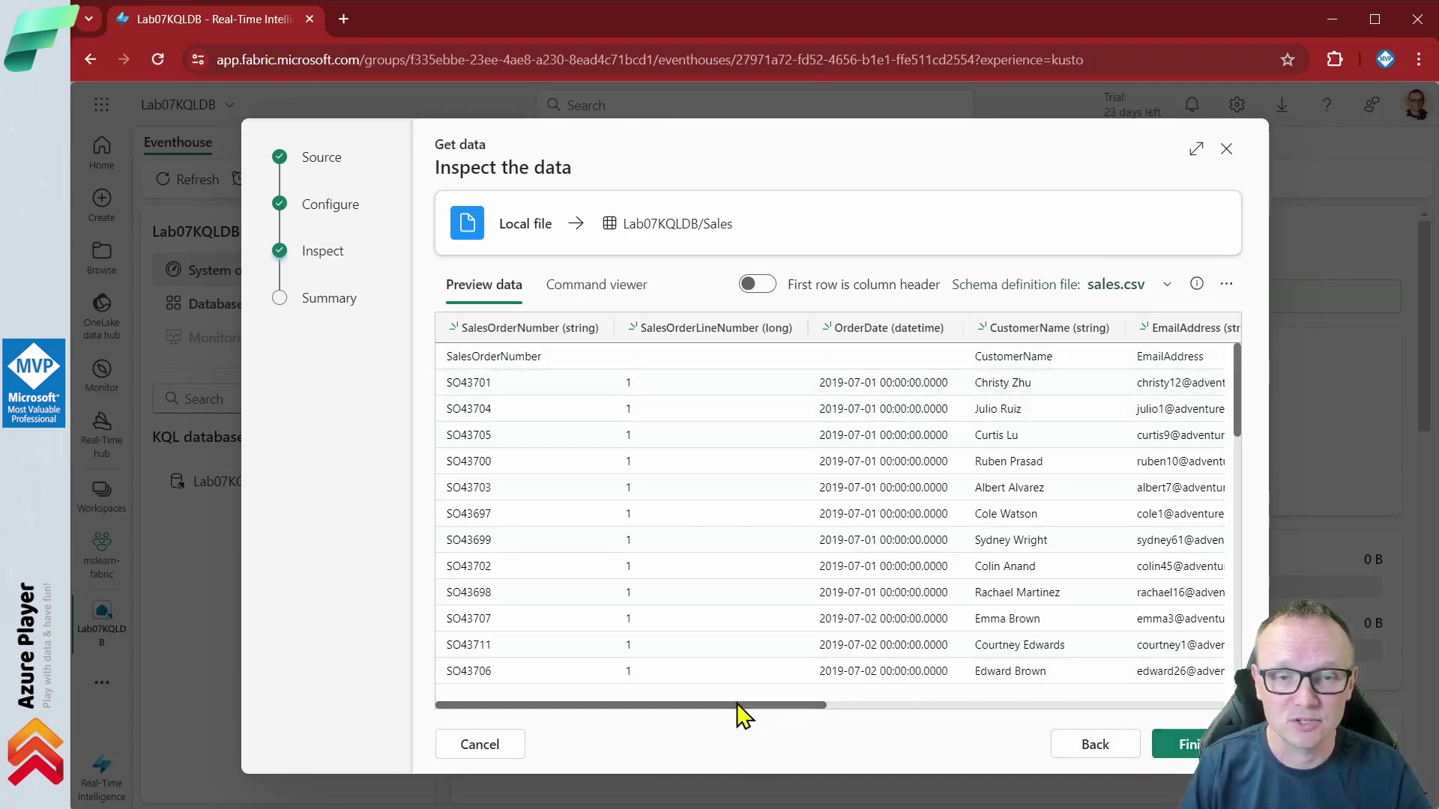
{"action": "left_click_drag", "start_coordinate": [742, 706], "coordinate": [707, 681]}
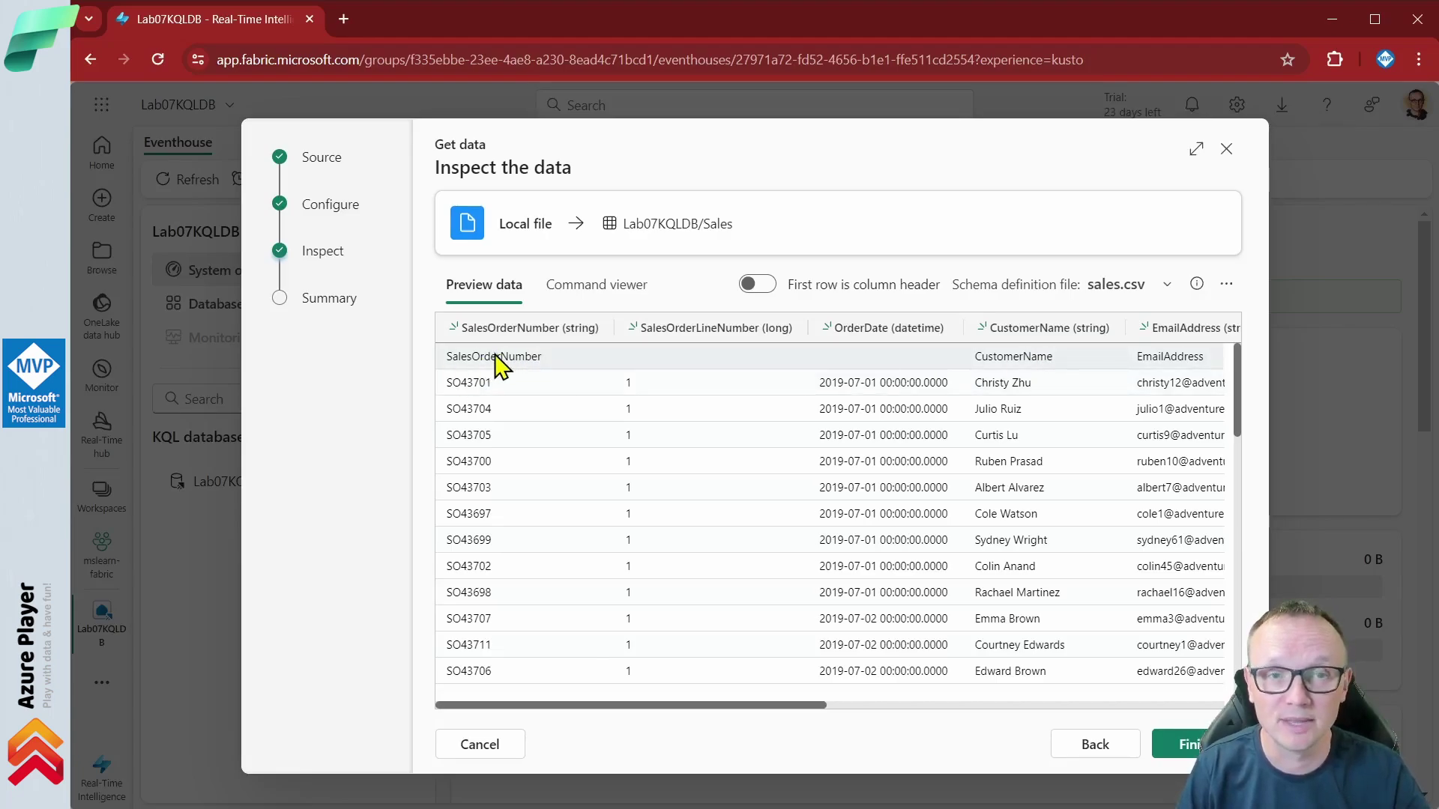
{"action": "left_click", "coordinate": [766, 288]}
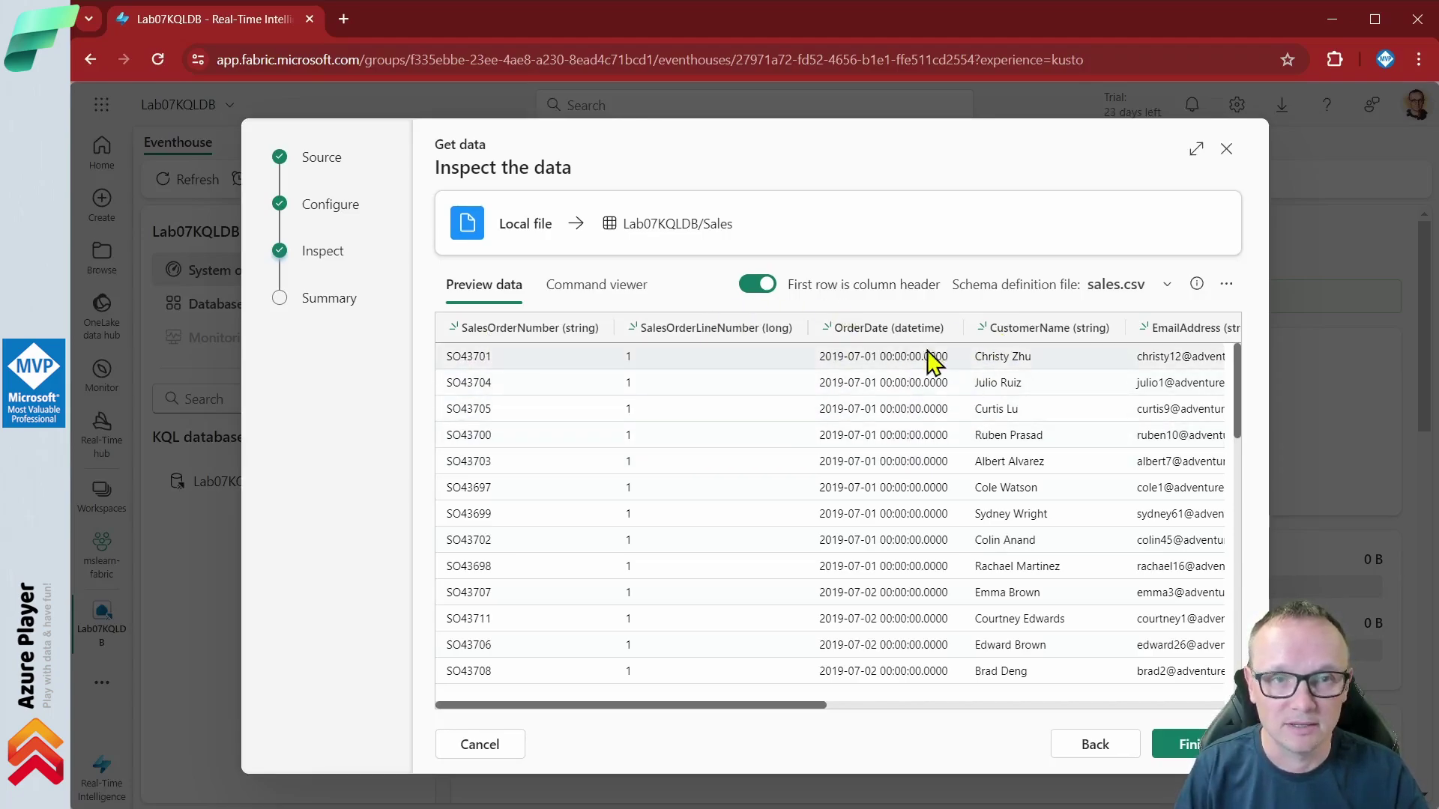
{"action": "left_click", "coordinate": [1190, 751]}
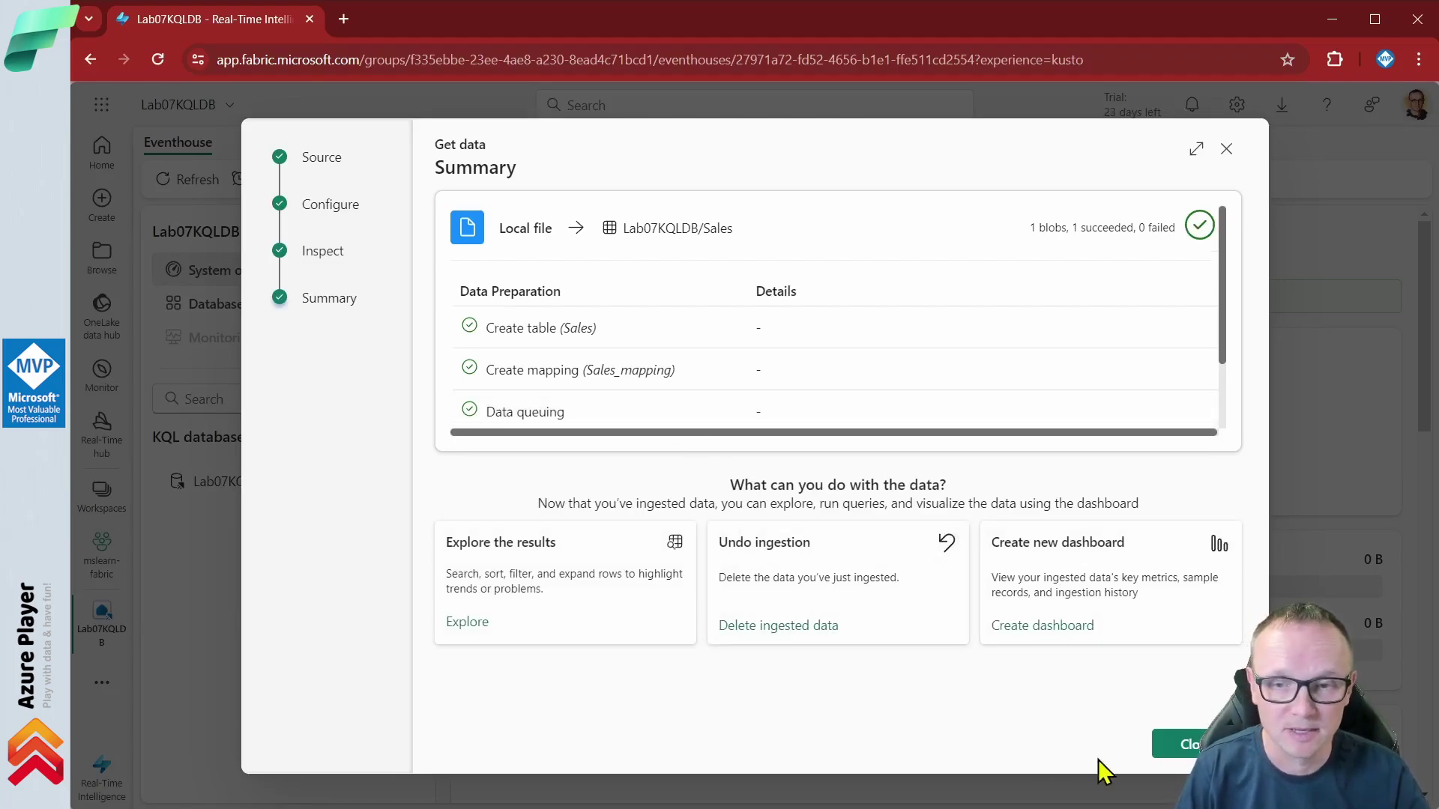
Close the ingestion summary and refresh Lab07KQLDB so the Sales table appears
{"action": "left_click", "coordinate": [1185, 745]}
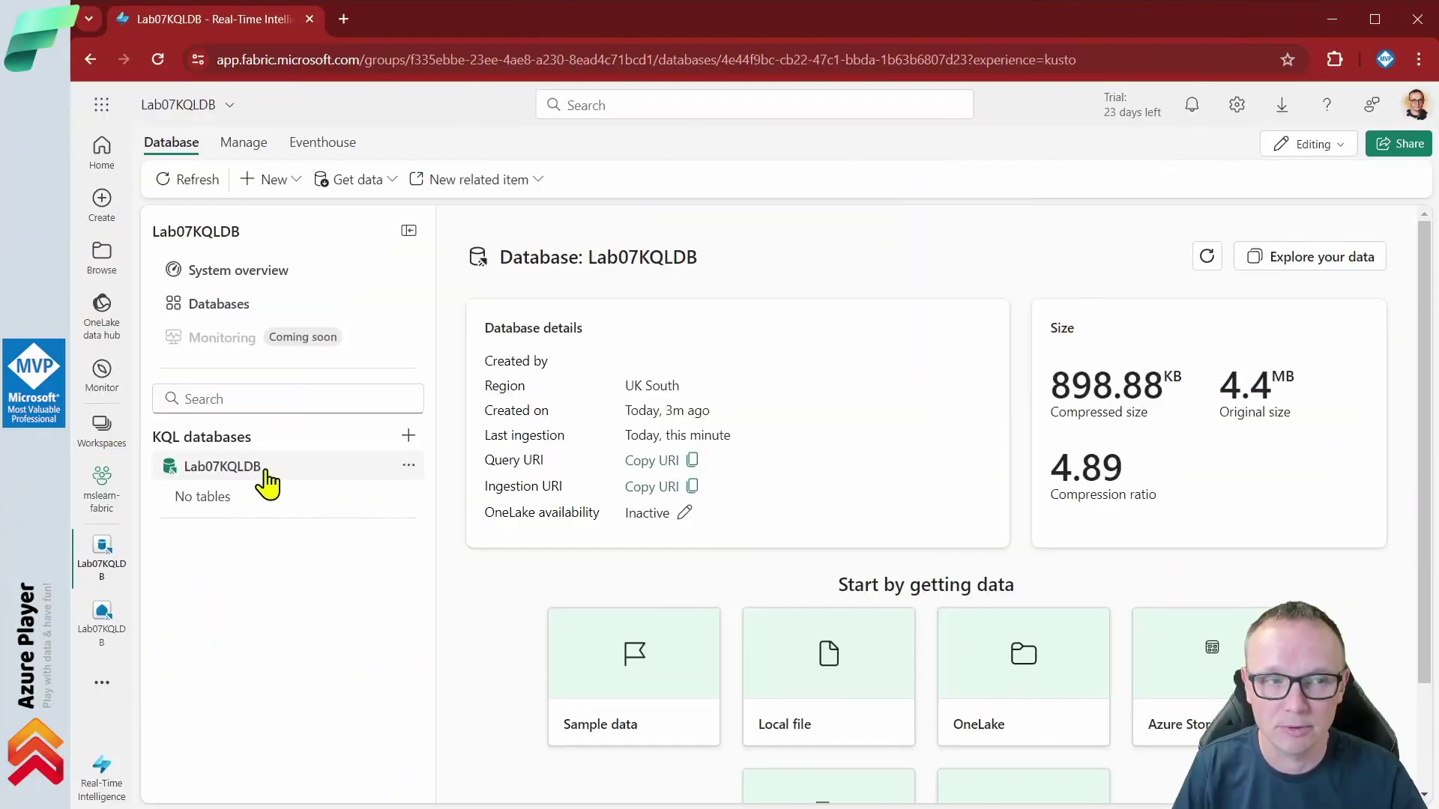
{"action": "left_click", "coordinate": [216, 468]}
{"action": "left_click", "coordinate": [197, 183]}
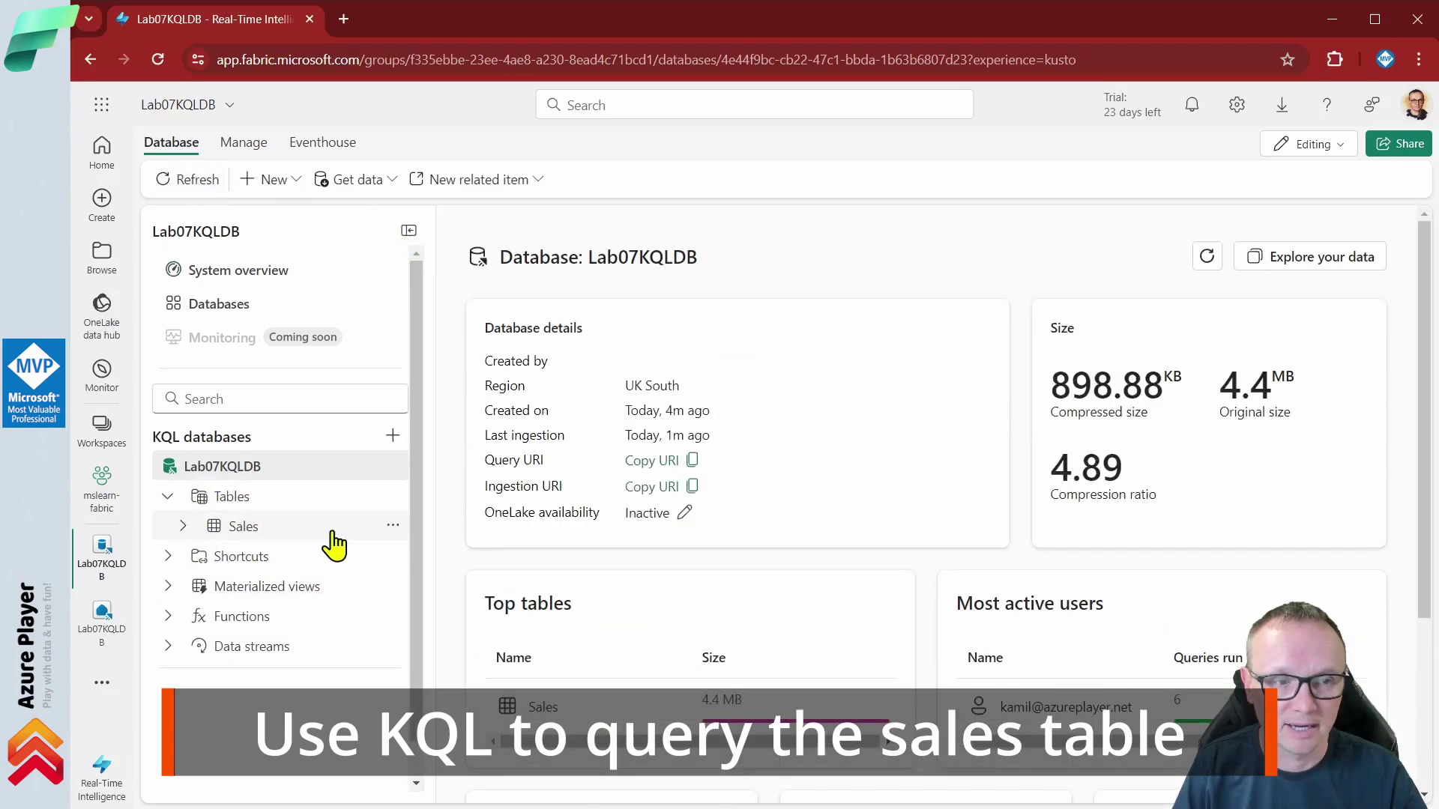
Query the Sales table with Show any 100 records
{"action": "left_click", "coordinate": [392, 526]}
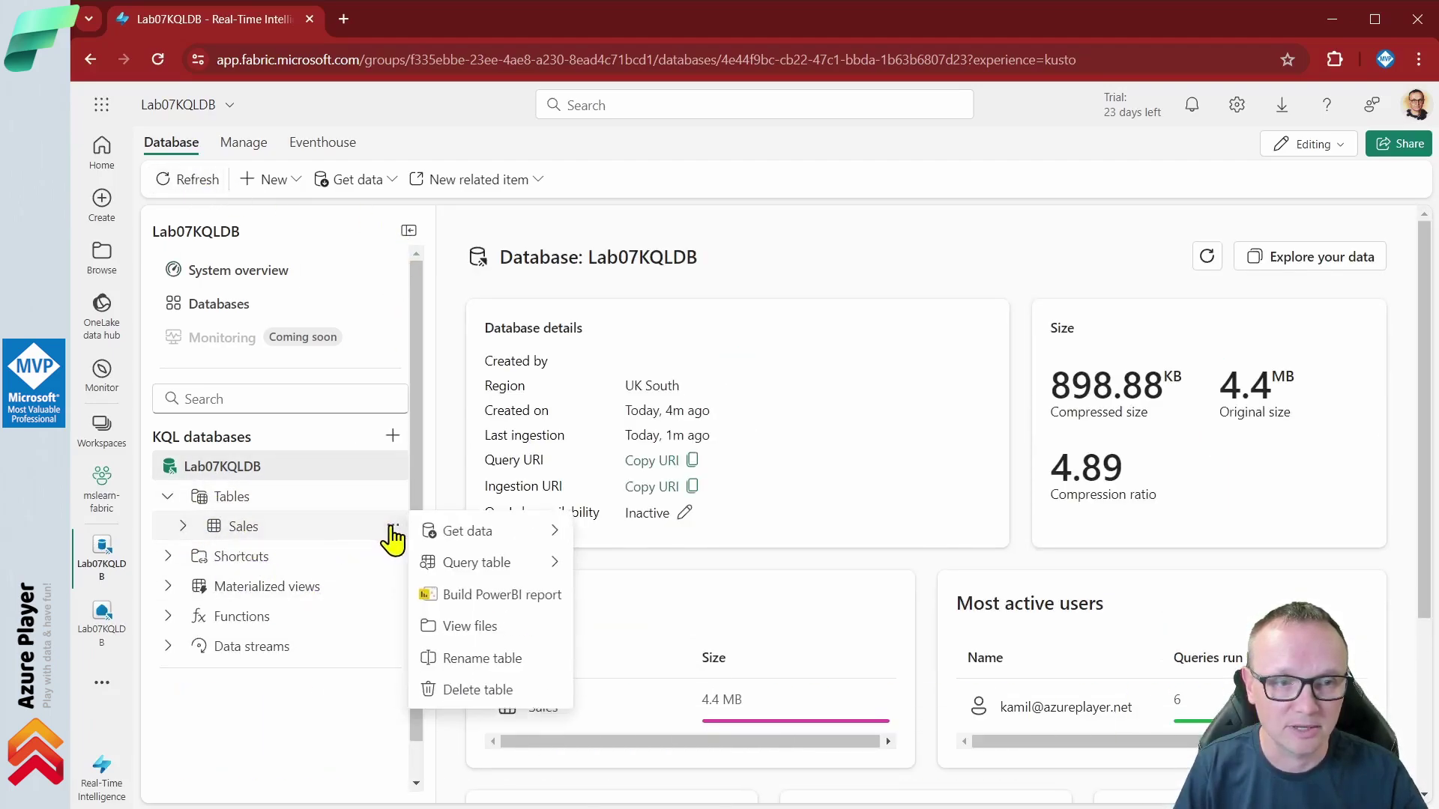
{"action": "mouse_move", "coordinate": [491, 538]}
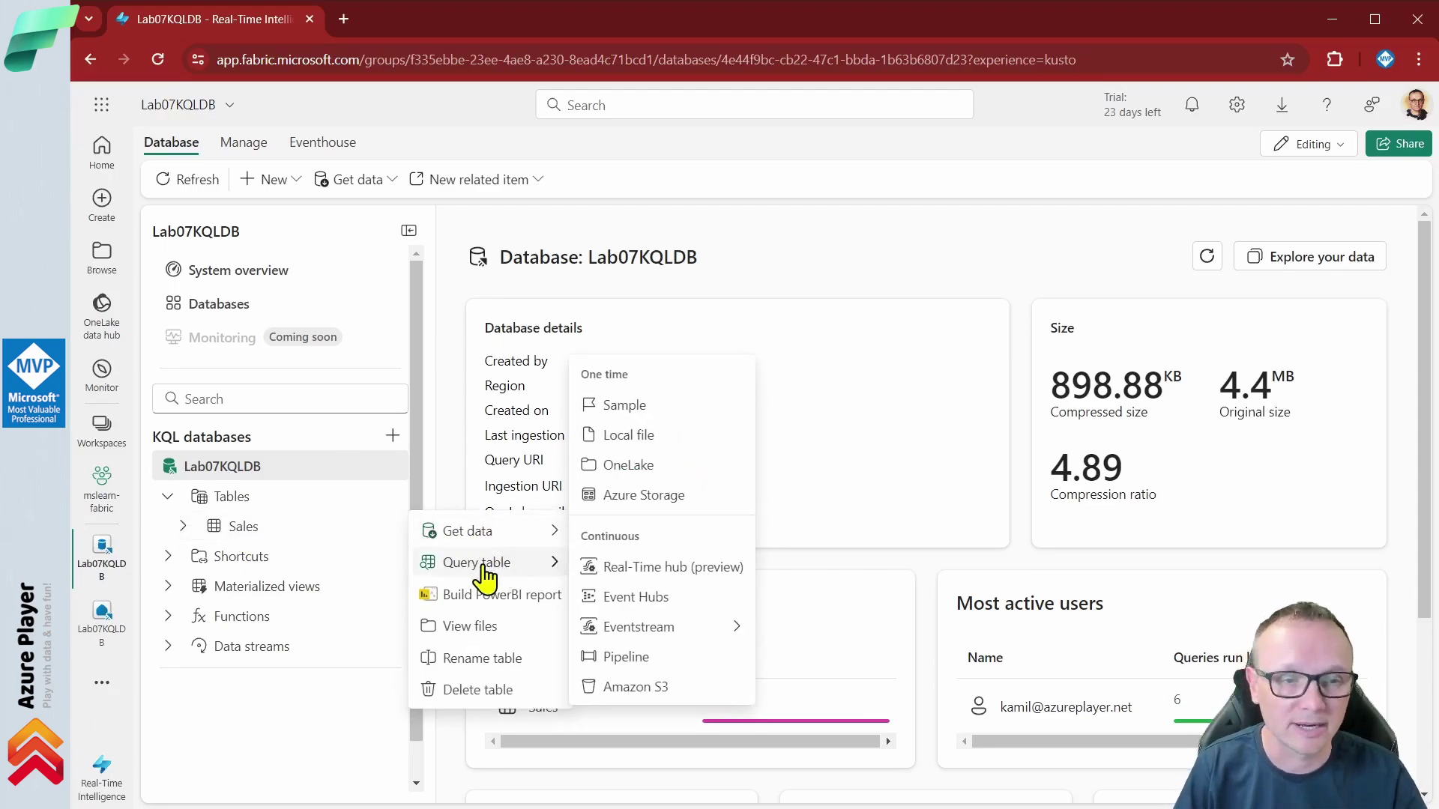
{"action": "mouse_move", "coordinate": [484, 578]}
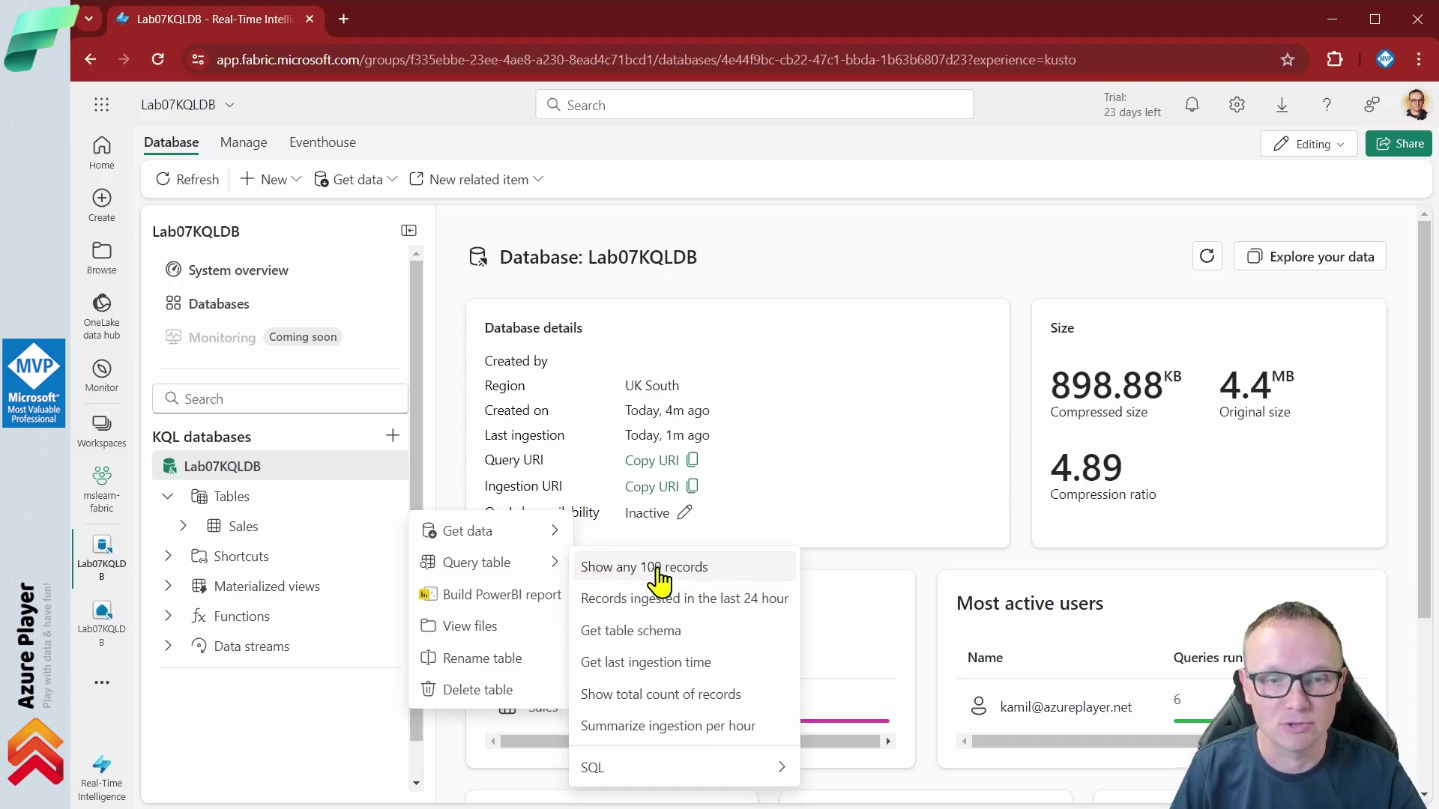
{"action": "left_click", "coordinate": [653, 575]}
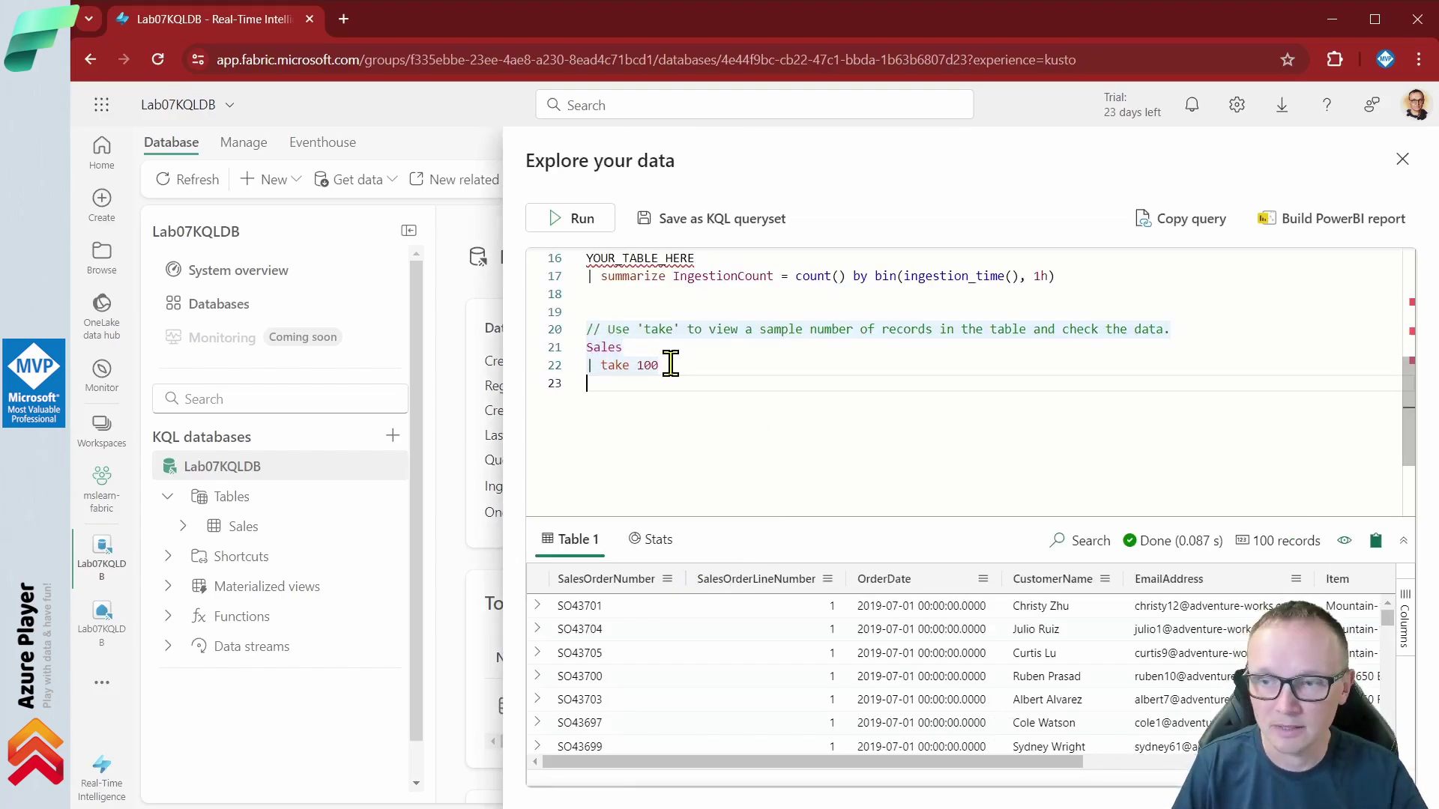
{"action": "left_click", "coordinate": [691, 328]}
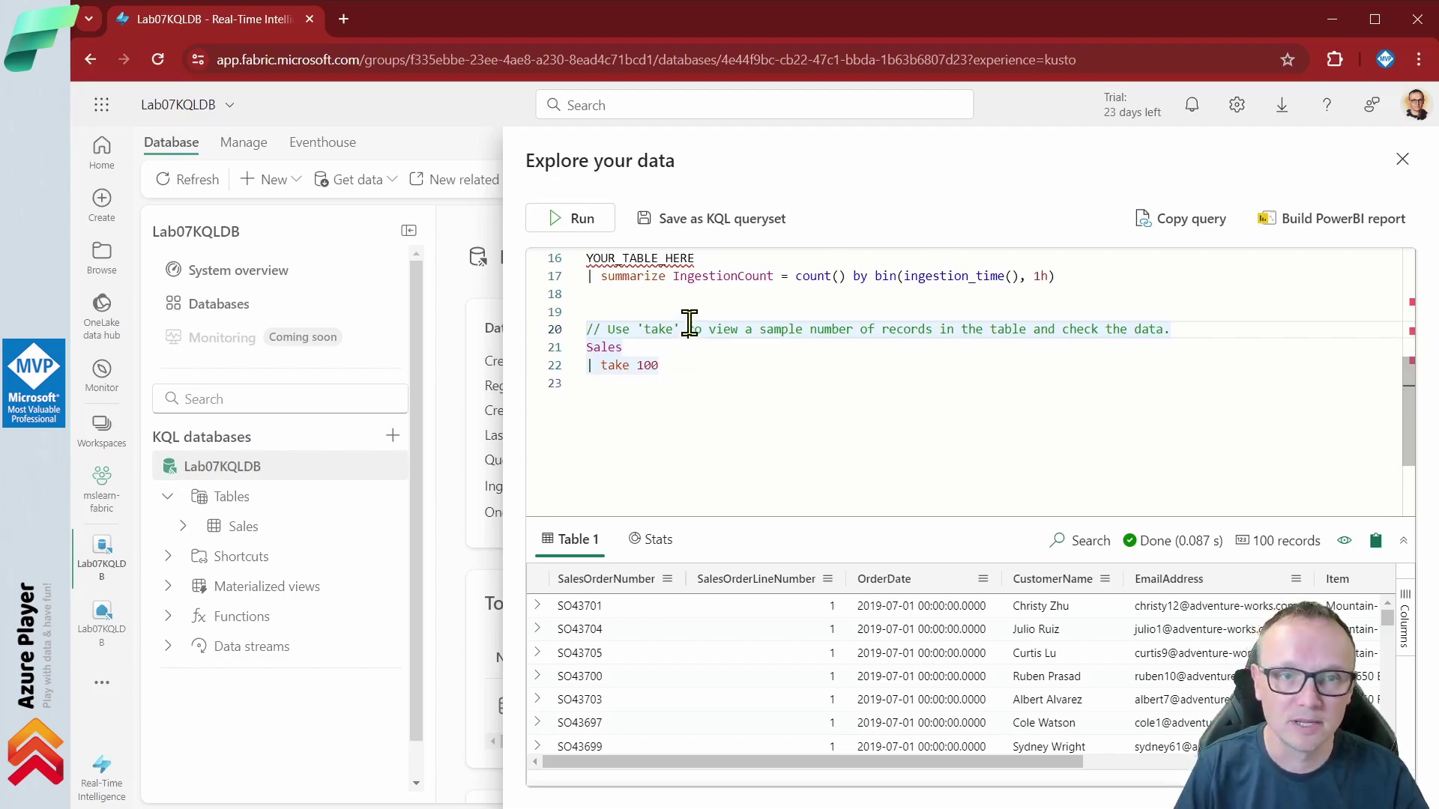
{"action": "scroll", "coordinate": [778, 355], "scroll_direction": "up", "scroll_amount": 5}
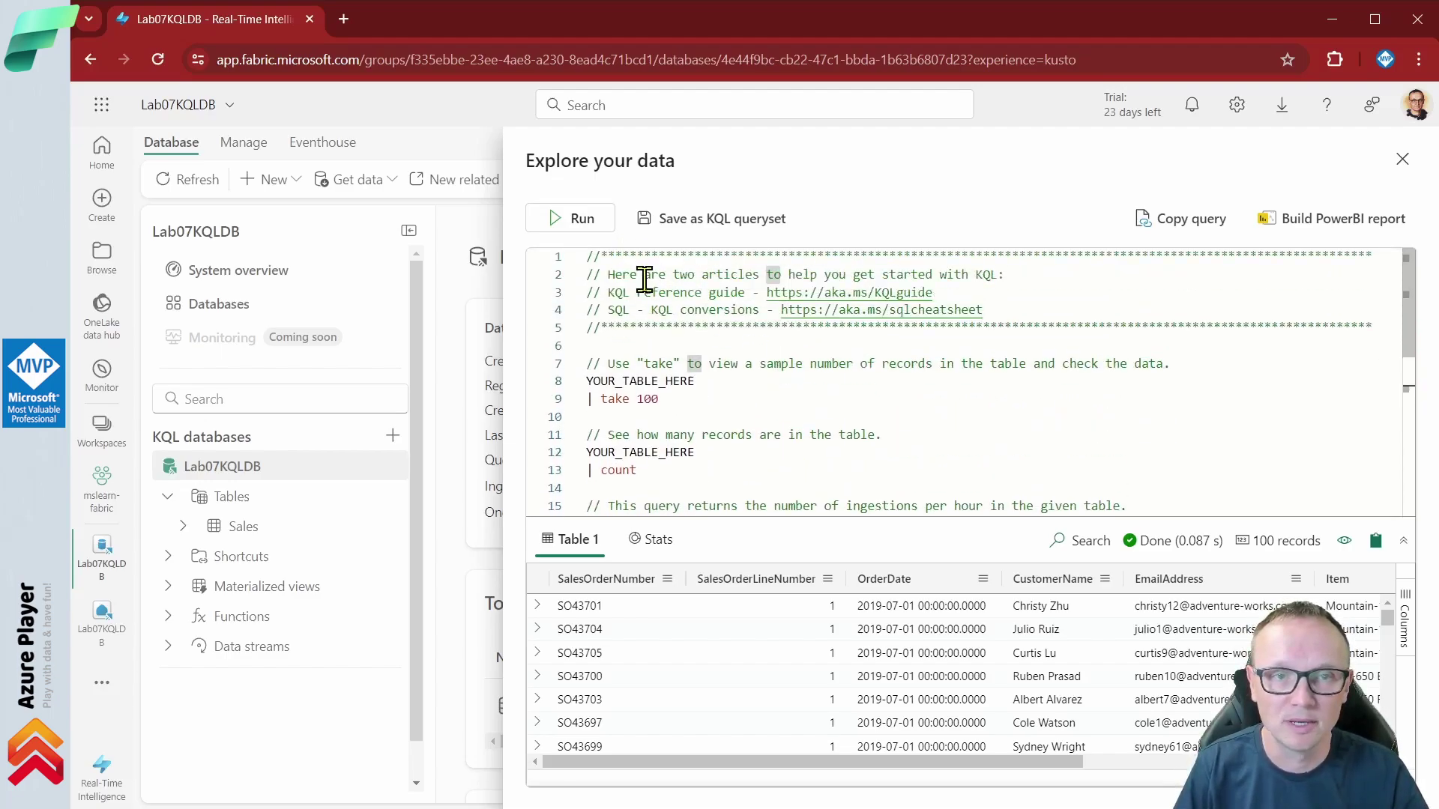
{"action": "left_click", "coordinate": [645, 276]}
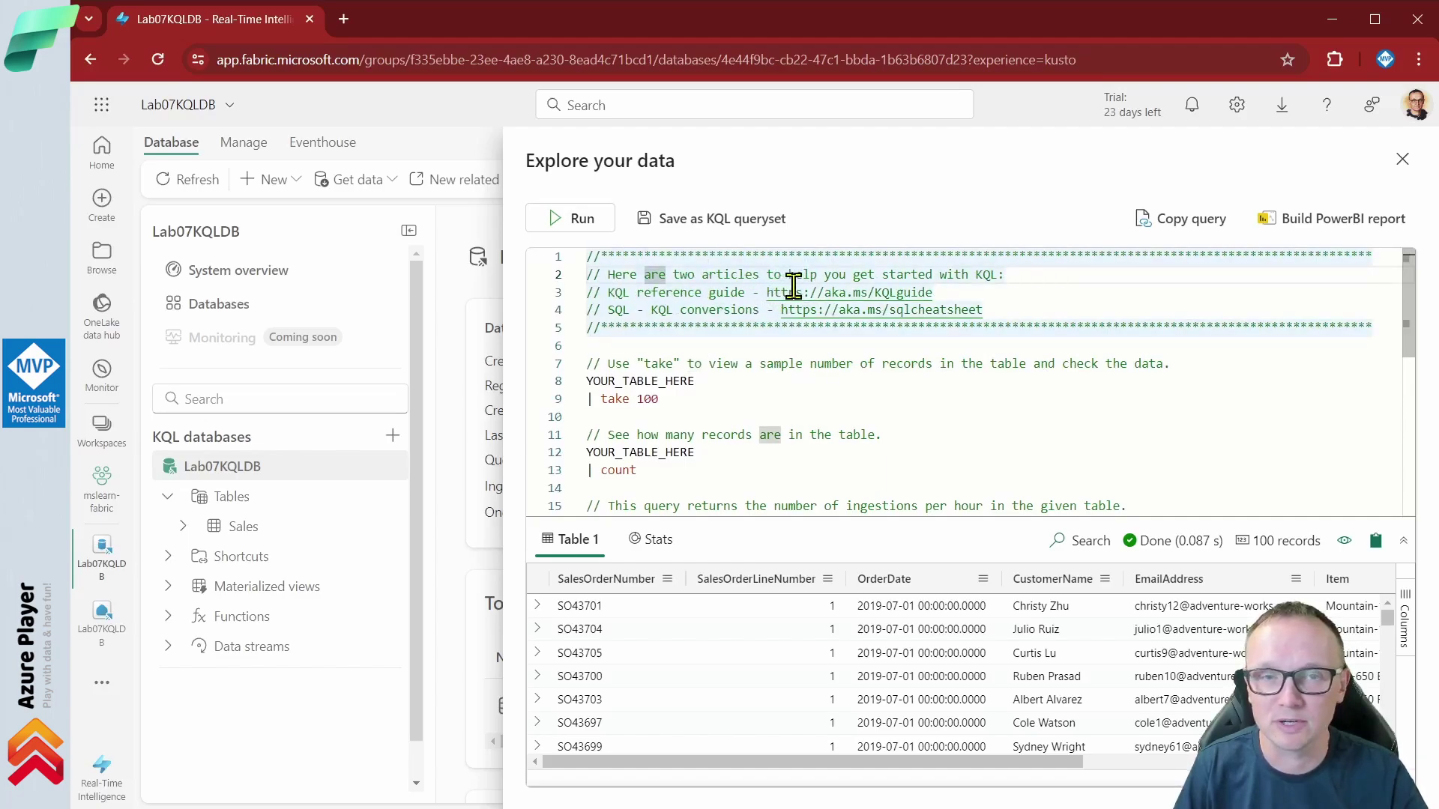
{"action": "left_click_drag", "start_coordinate": [957, 292], "coordinate": [766, 296]}
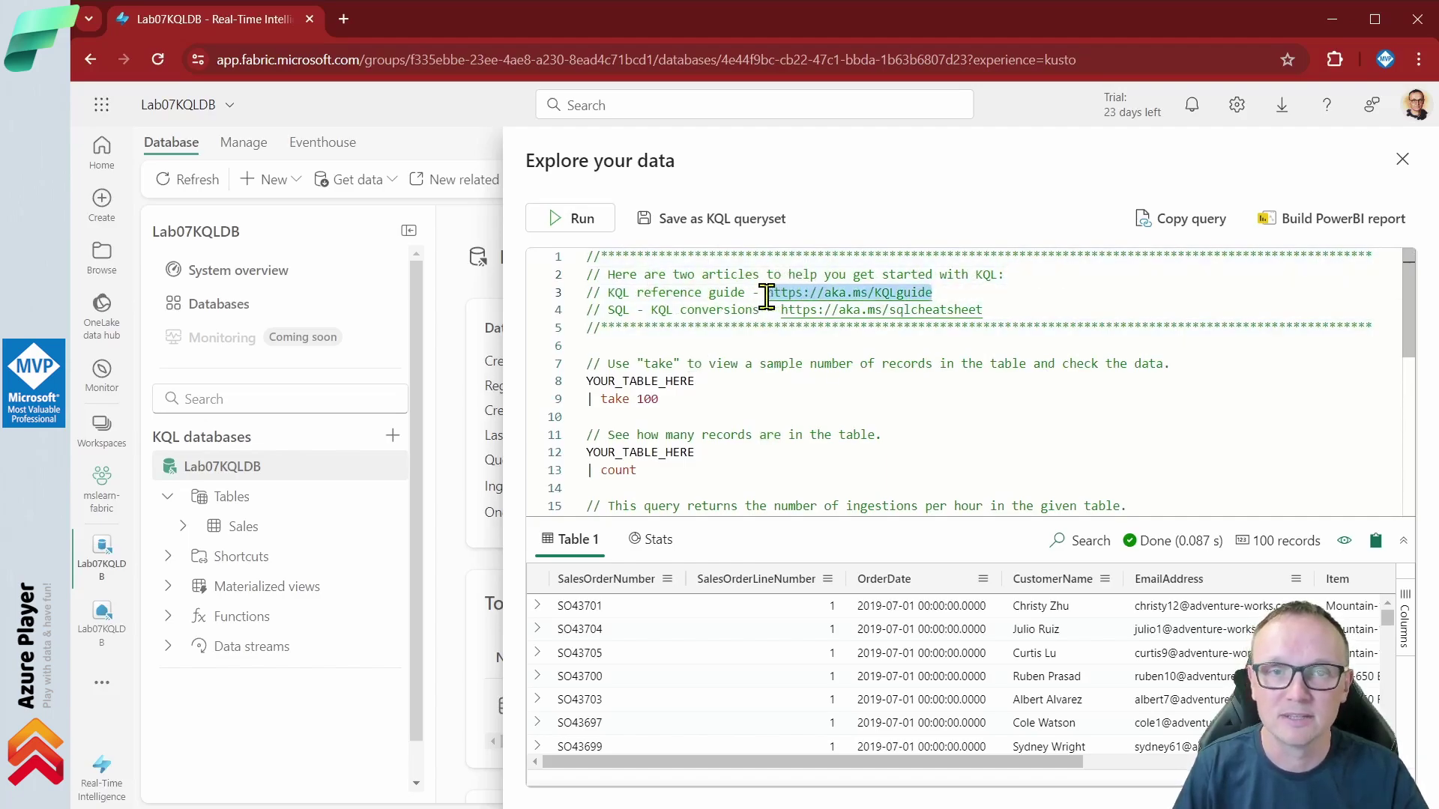
{"action": "double_click", "coordinate": [688, 294]}
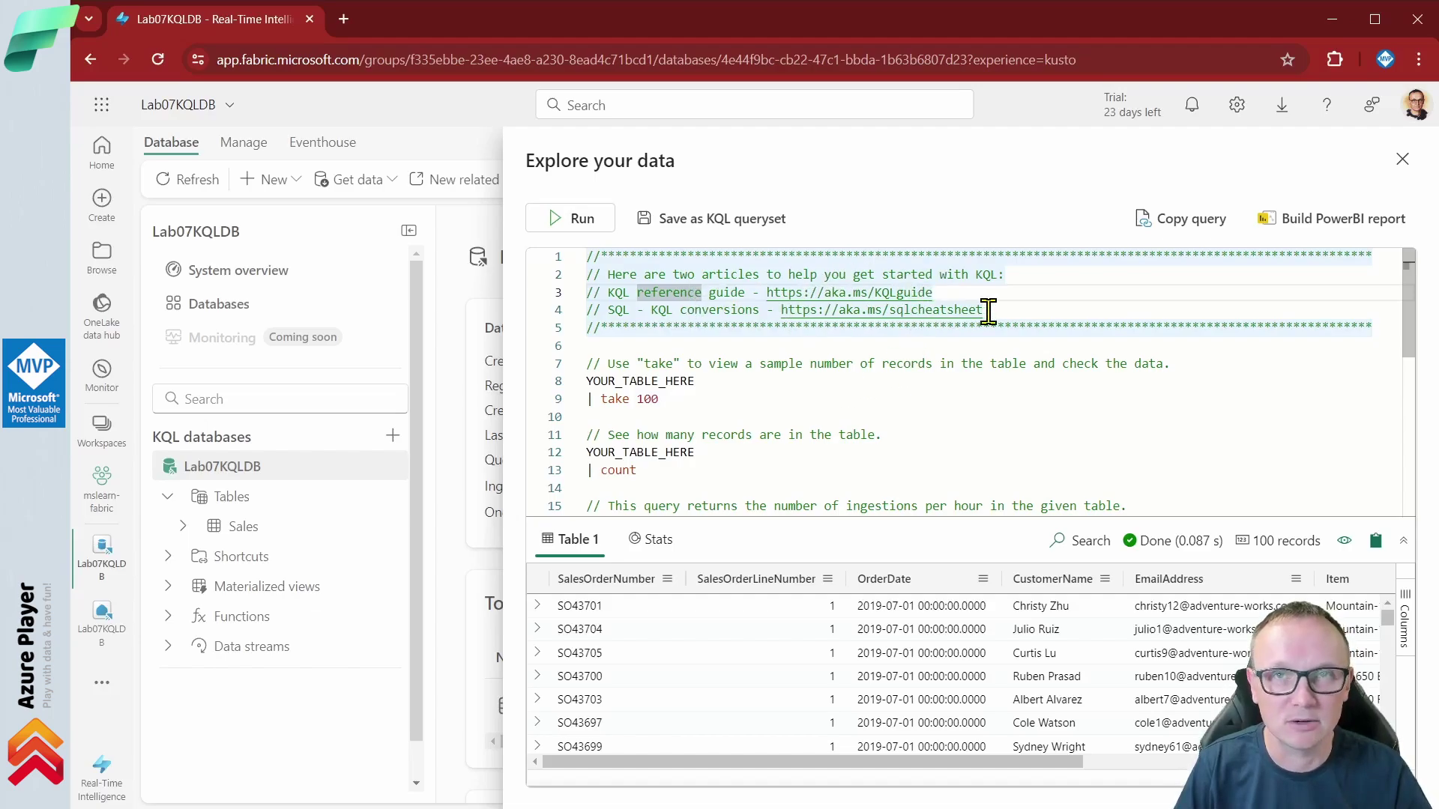
{"action": "left_click", "coordinate": [928, 351]}
{"action": "scroll", "coordinate": [933, 357], "scroll_direction": "down", "scroll_amount": 2}
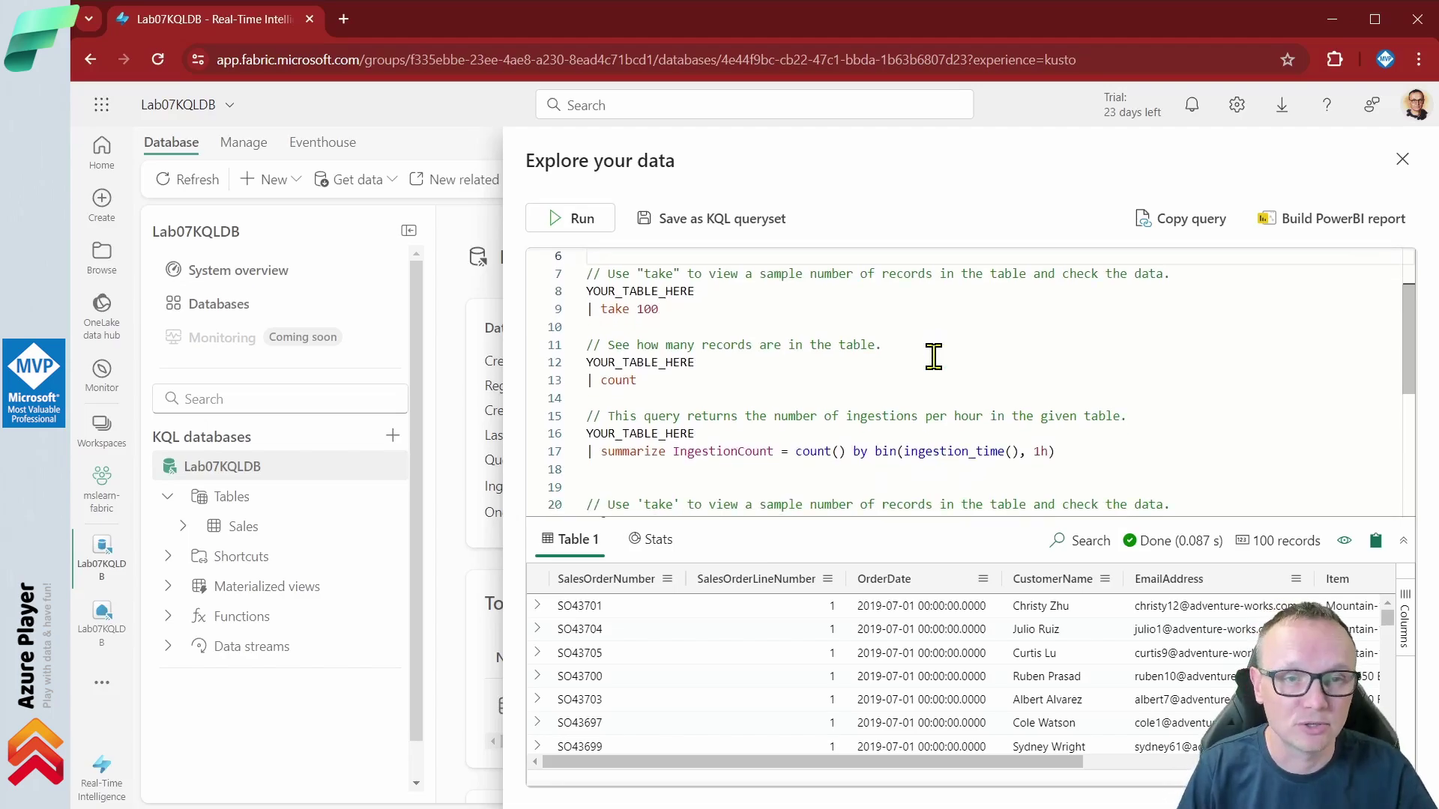
{"action": "scroll", "coordinate": [933, 357], "scroll_direction": "down", "scroll_amount": 3}
{"action": "left_click_drag", "start_coordinate": [642, 417], "coordinate": [471, 174]}
Paste the Sales | take 100 query into the editor and run it
{"action": "type", "text": "// Use 'take' to view a sample number of records in the table and check the data. Sales | take 100"}
{"action": "left_click", "coordinate": [627, 257]}
{"action": "key", "text": "Delete"}
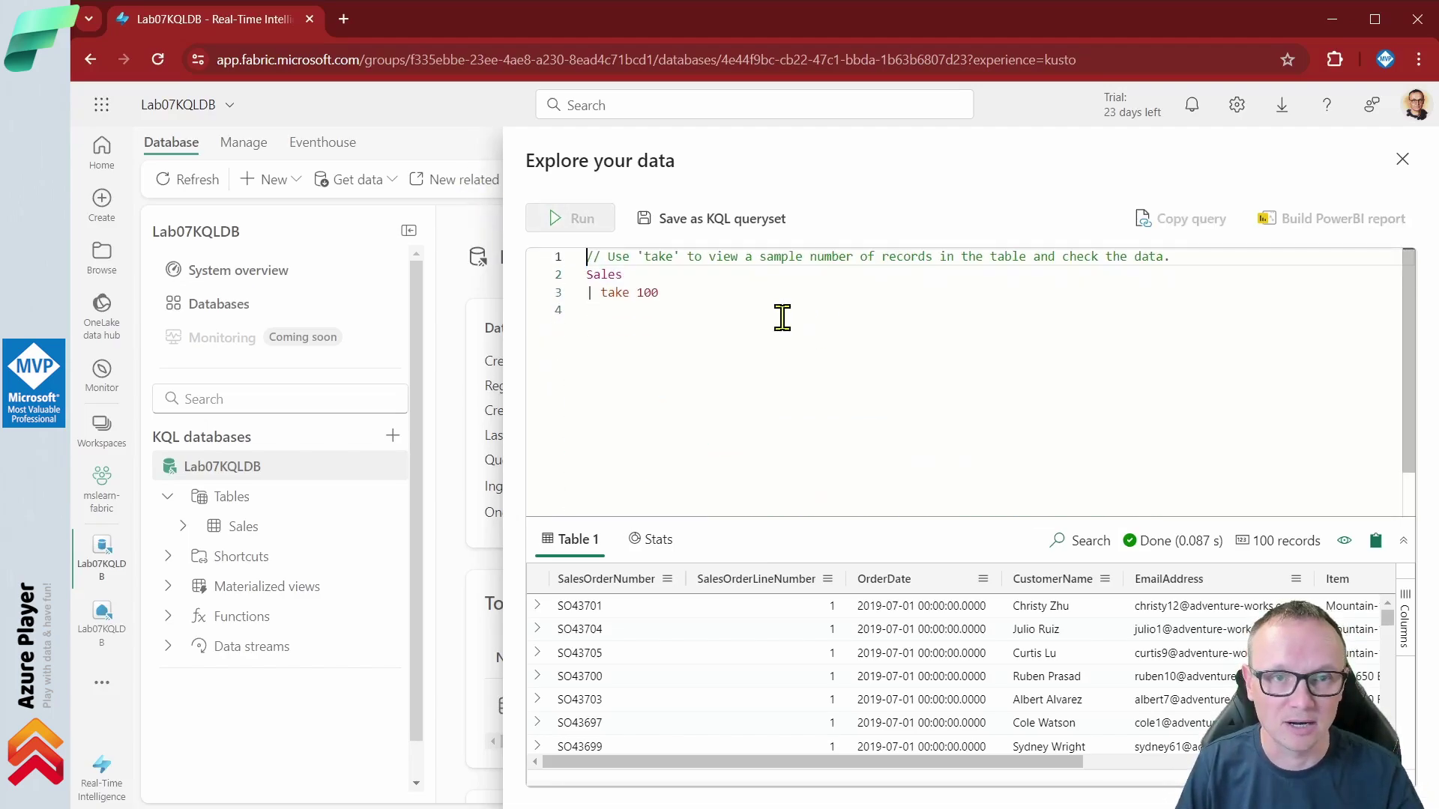
{"action": "left_click", "coordinate": [658, 293], "text": "shift"}
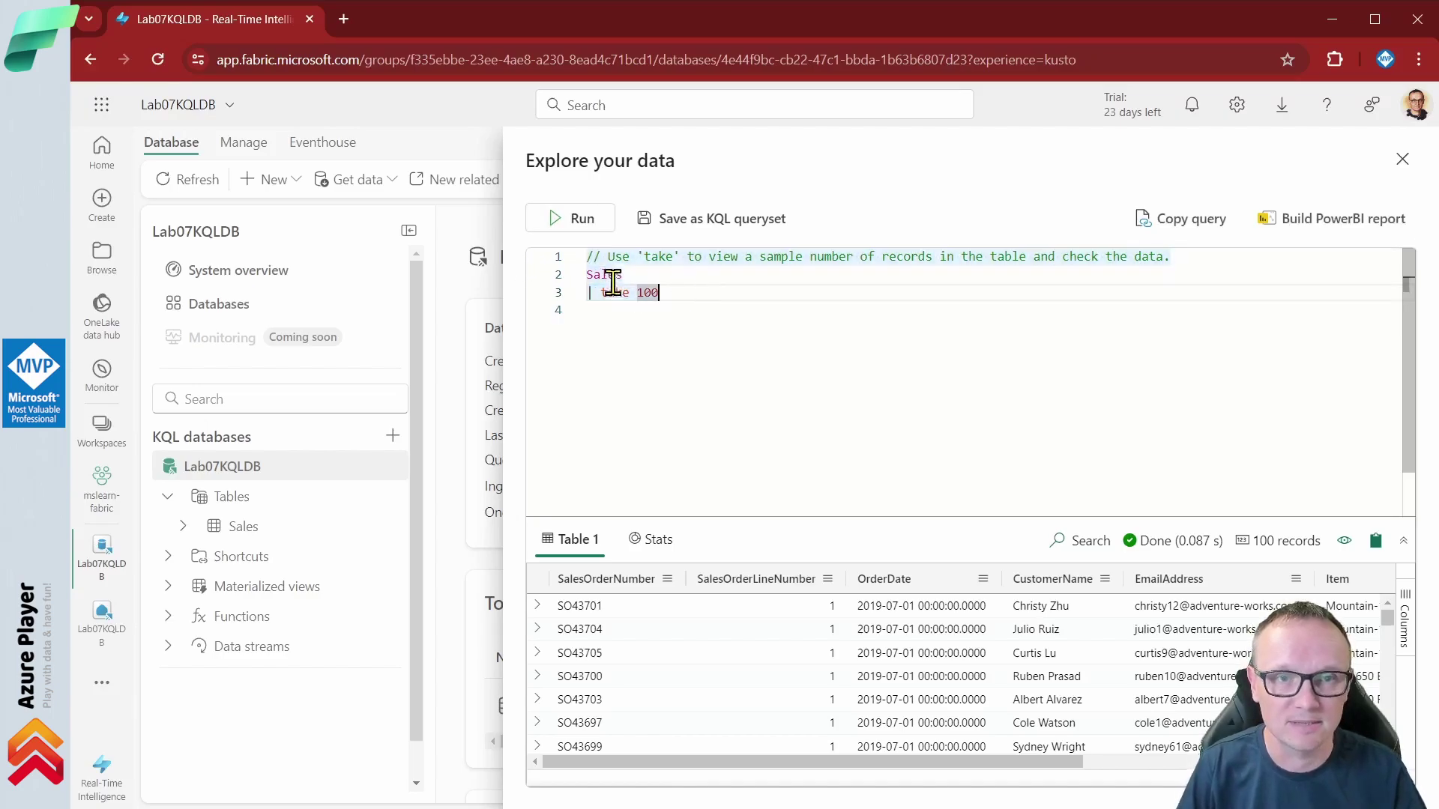
{"action": "left_click", "coordinate": [577, 218]}
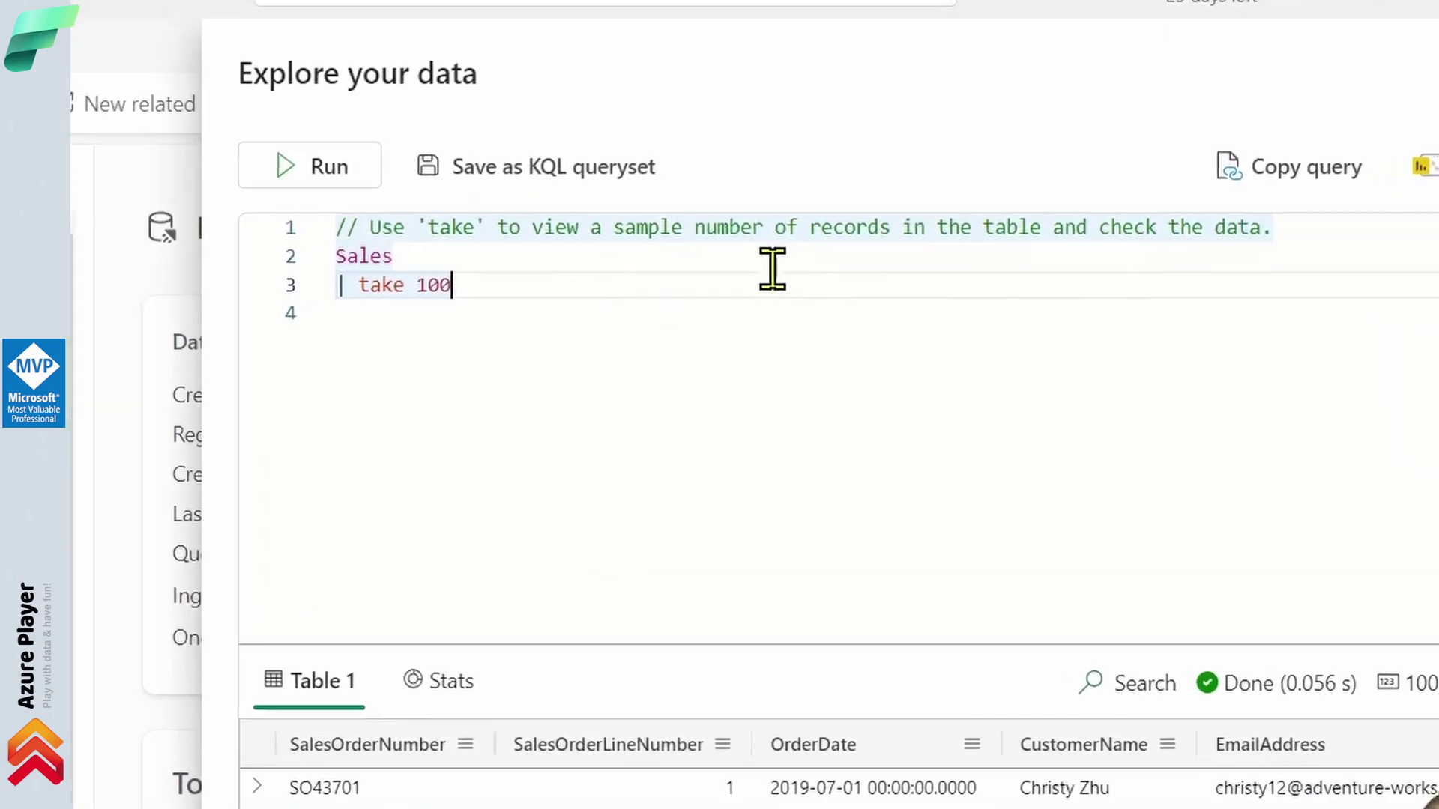
Replace take 100 with where Item == 'Road-250 Black, 48'
{"action": "key", "text": "ctrl+shift+Left"}
{"action": "key", "text": "ctrl+shift+Left"}
{"action": "type", "text": "where"}
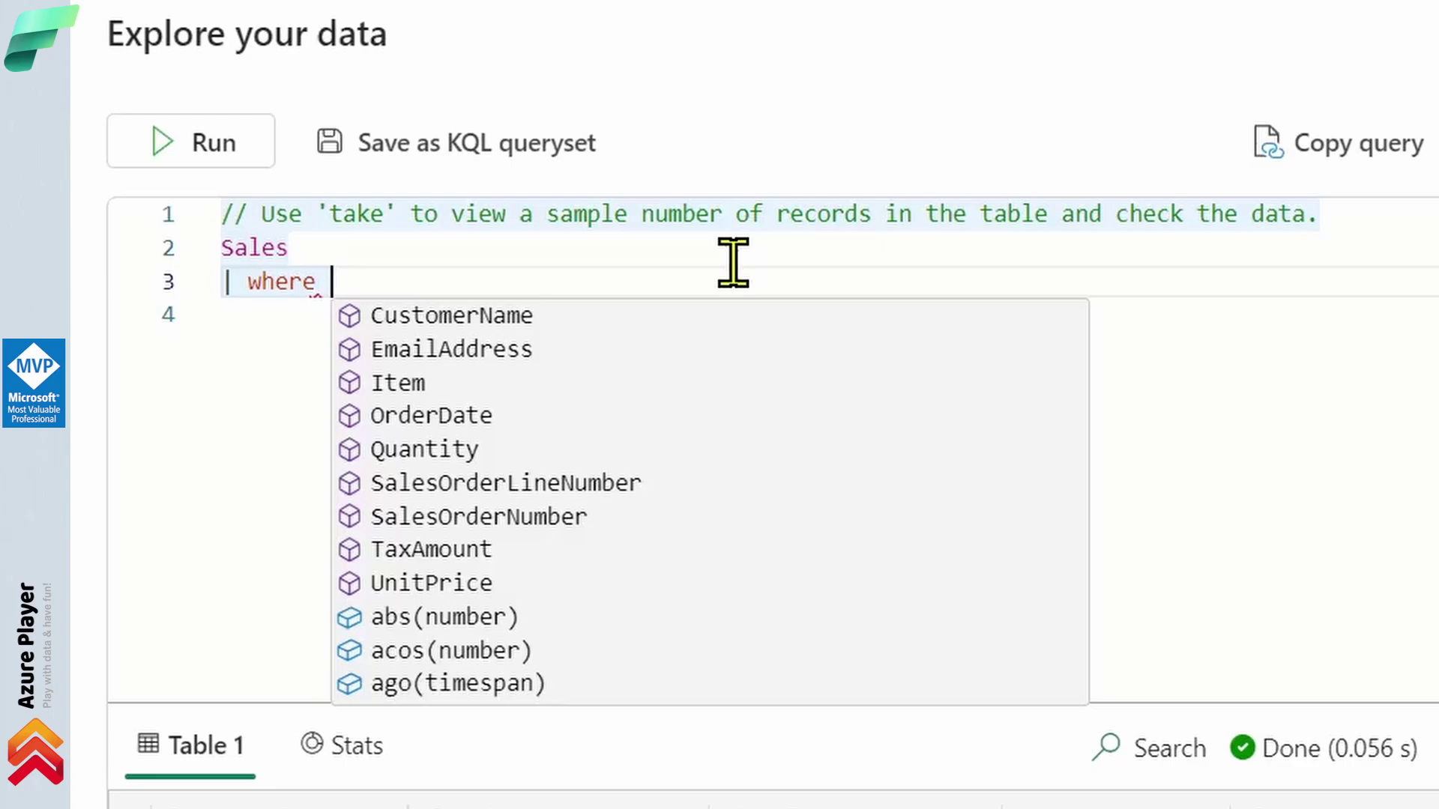
{"action": "type", "text": "Item "}
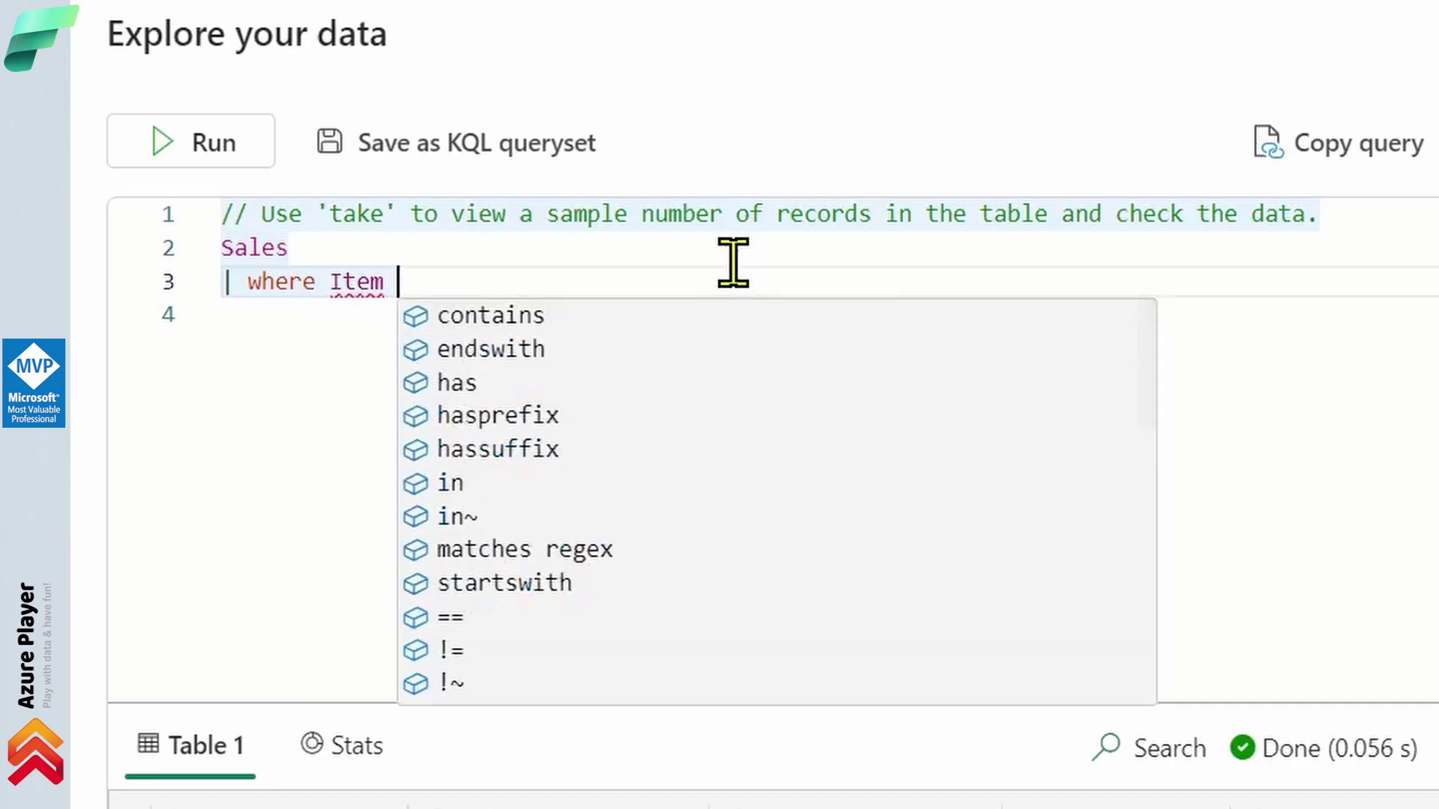
{"action": "type", "text": "=="}
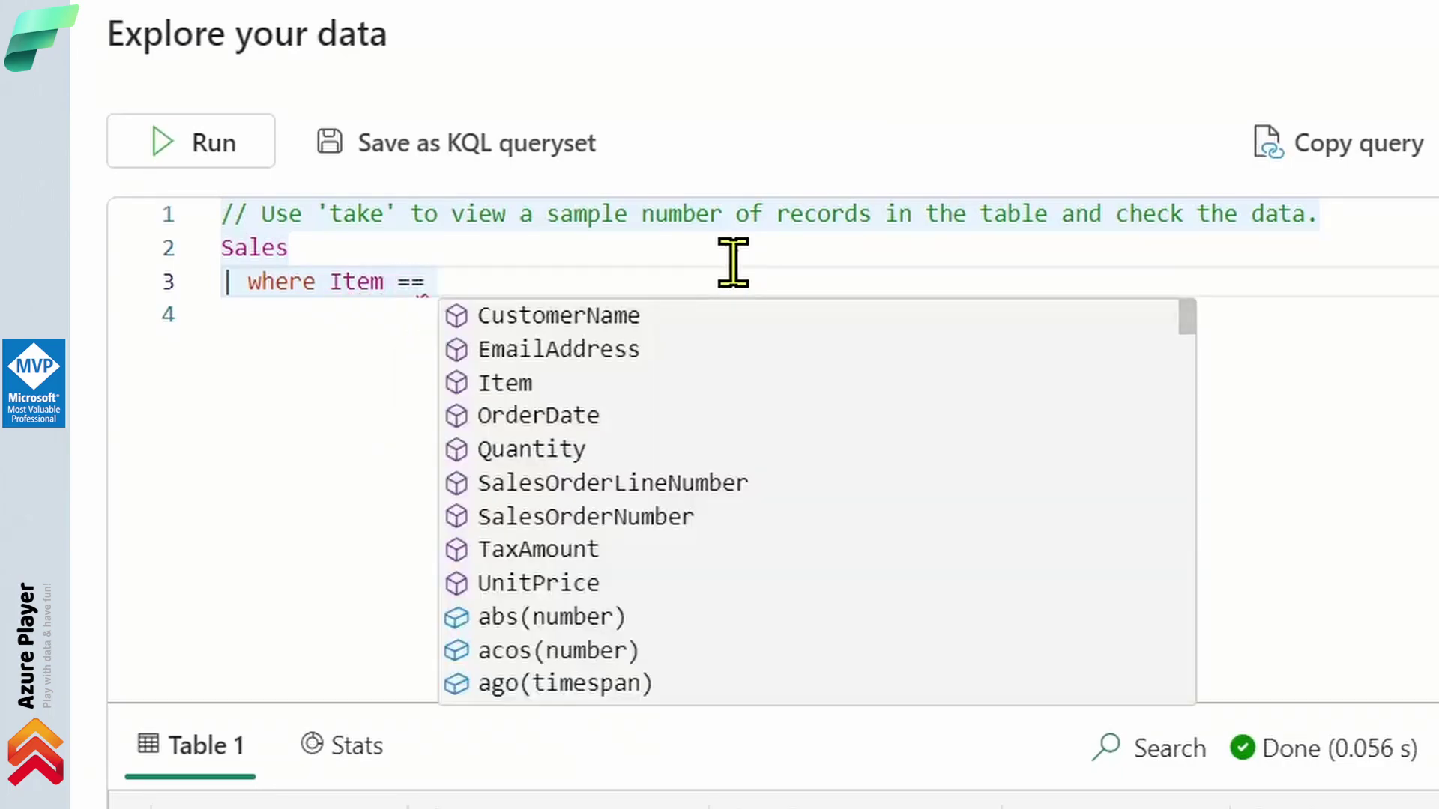
{"action": "type", "text": " 'Road"}
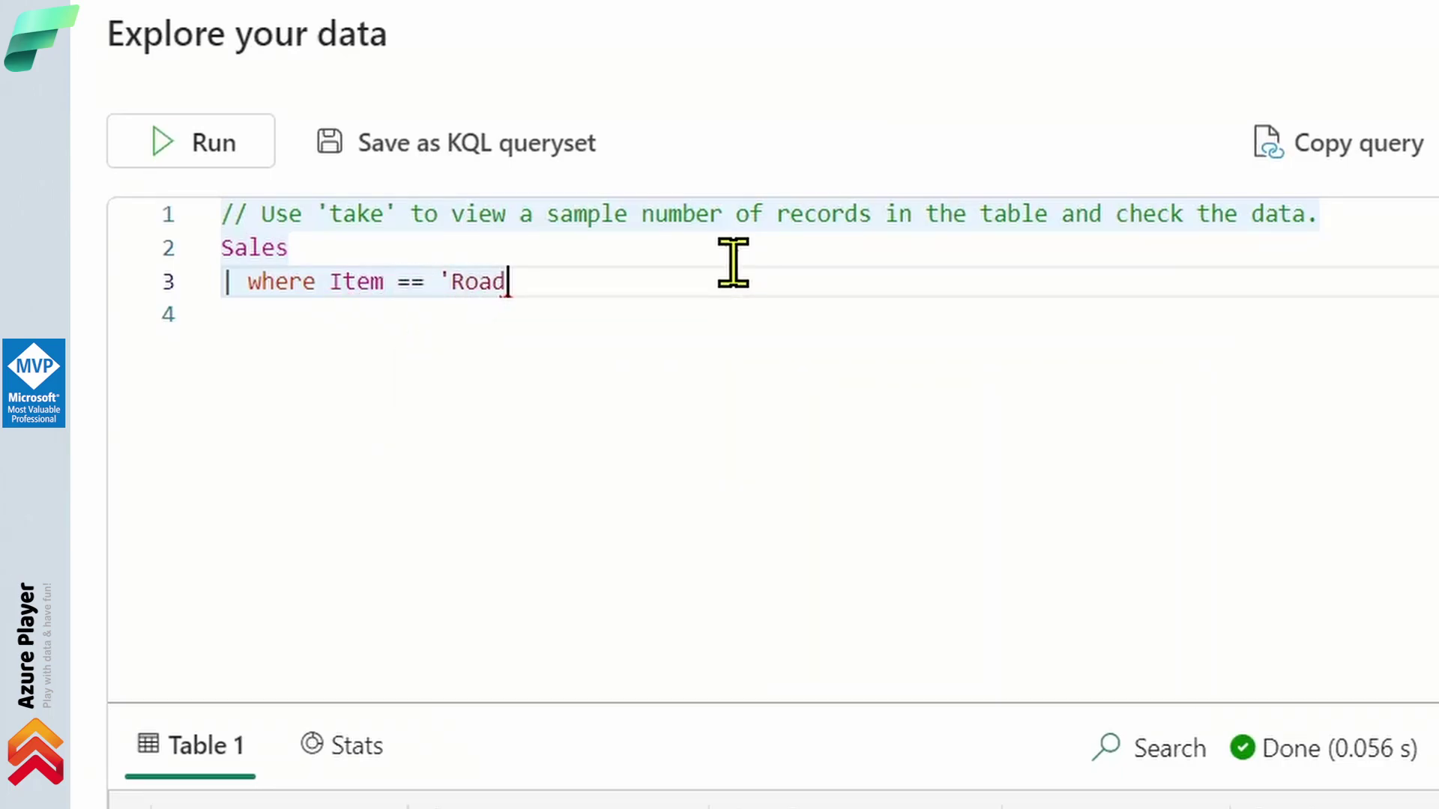
{"action": "type", "text": "-250 "}
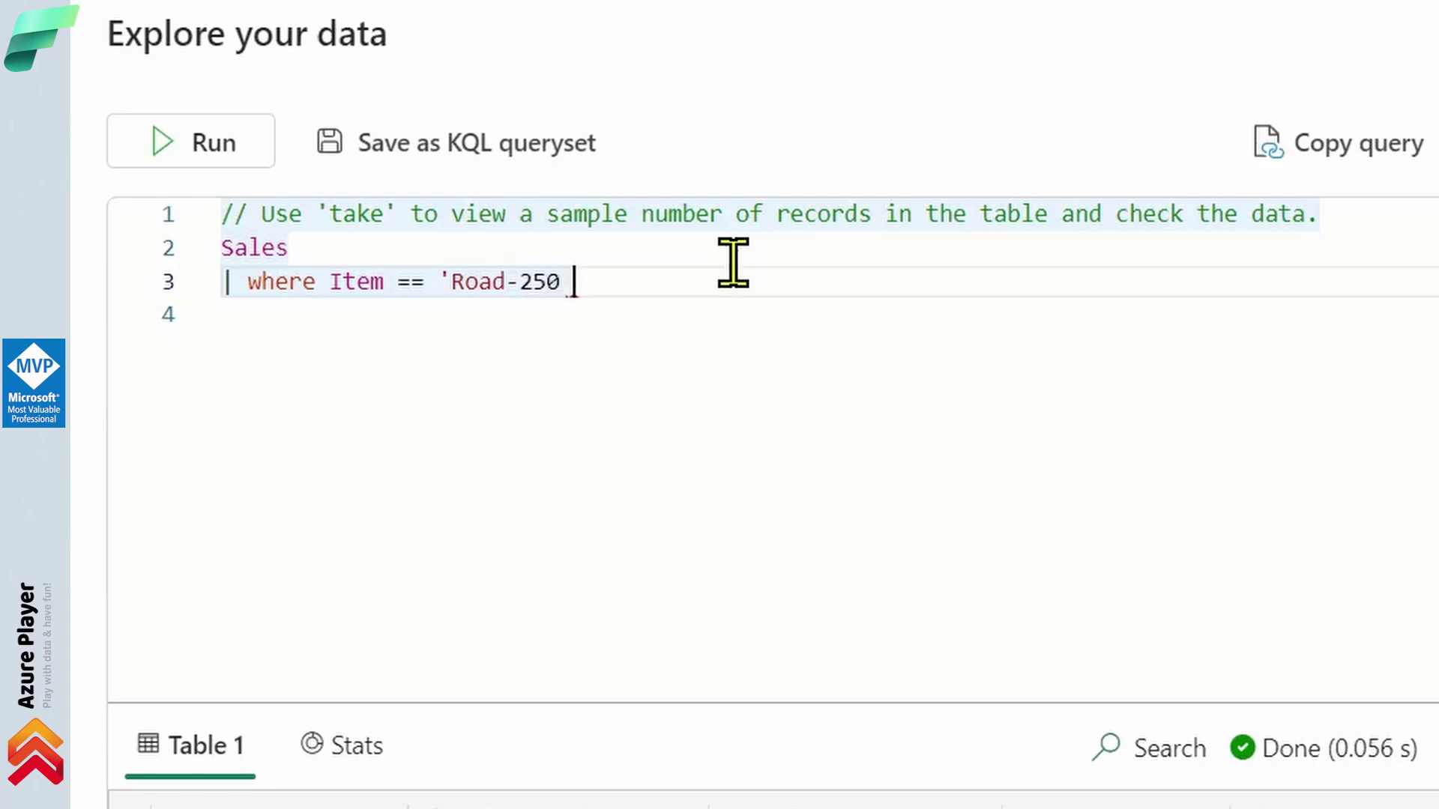
{"action": "type", "text": "Black, 48'"}
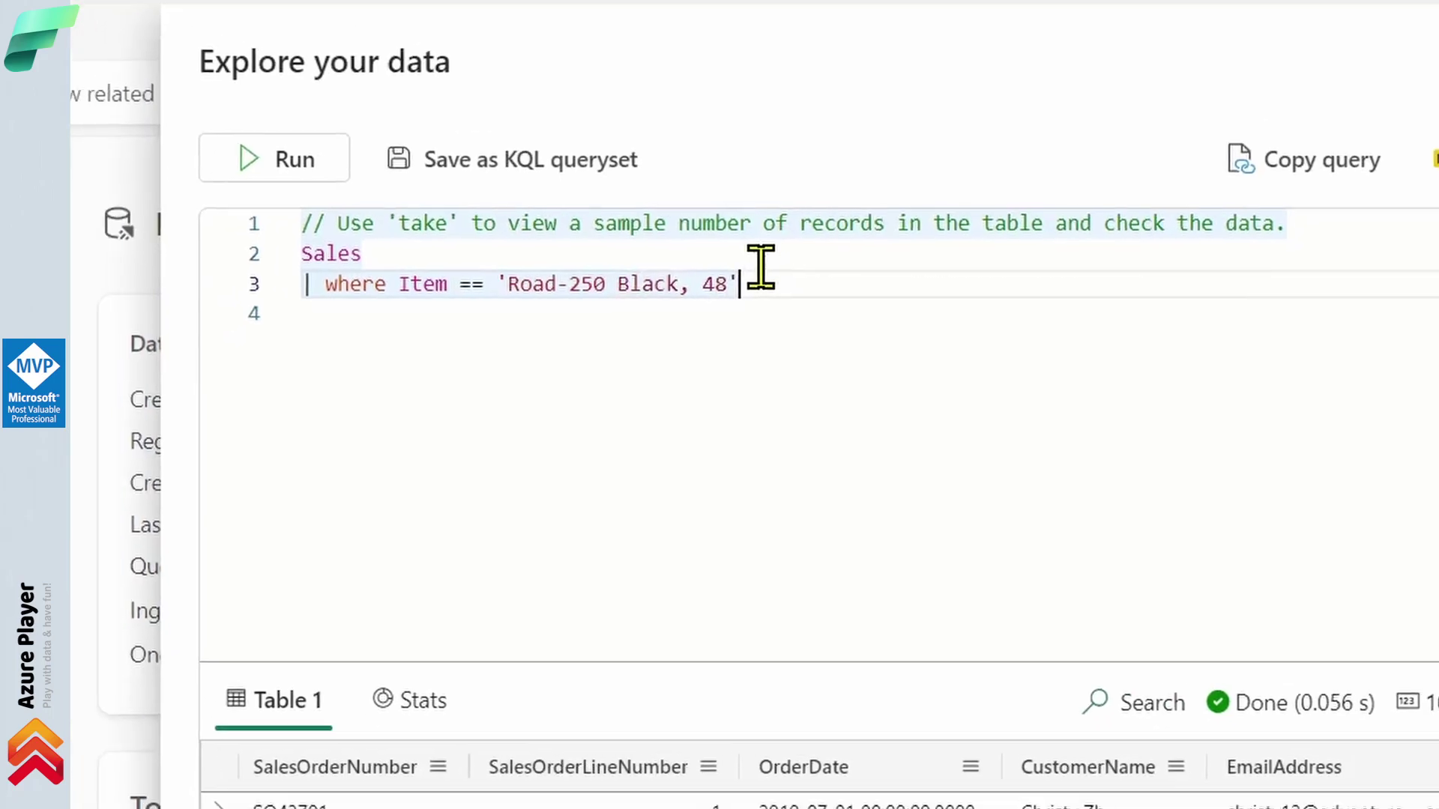
{"action": "key", "text": "Return"}
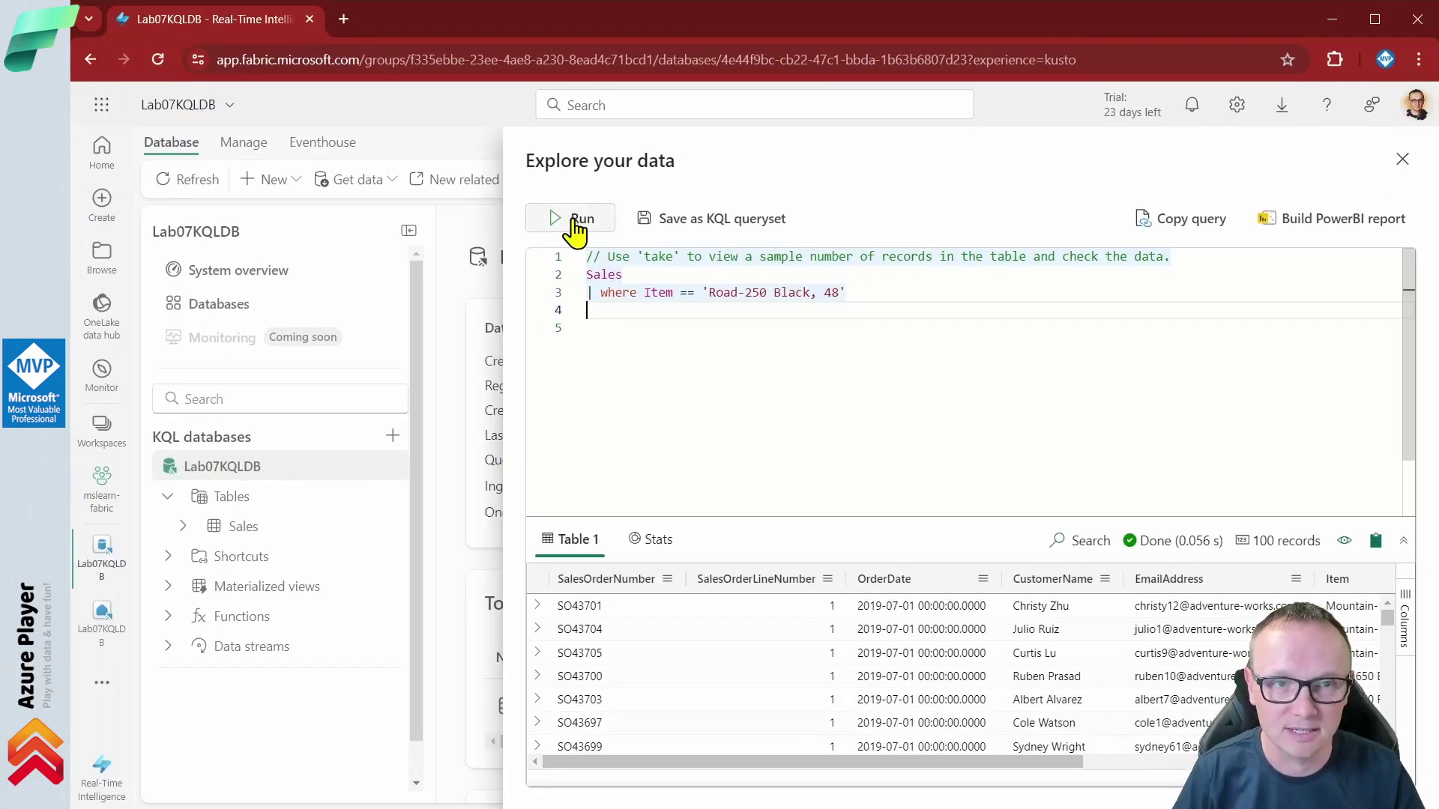
Run the Item filter, then add | where datetime_part('year', OrderDate) > 2020 below it
{"action": "left_click", "coordinate": [577, 221]}
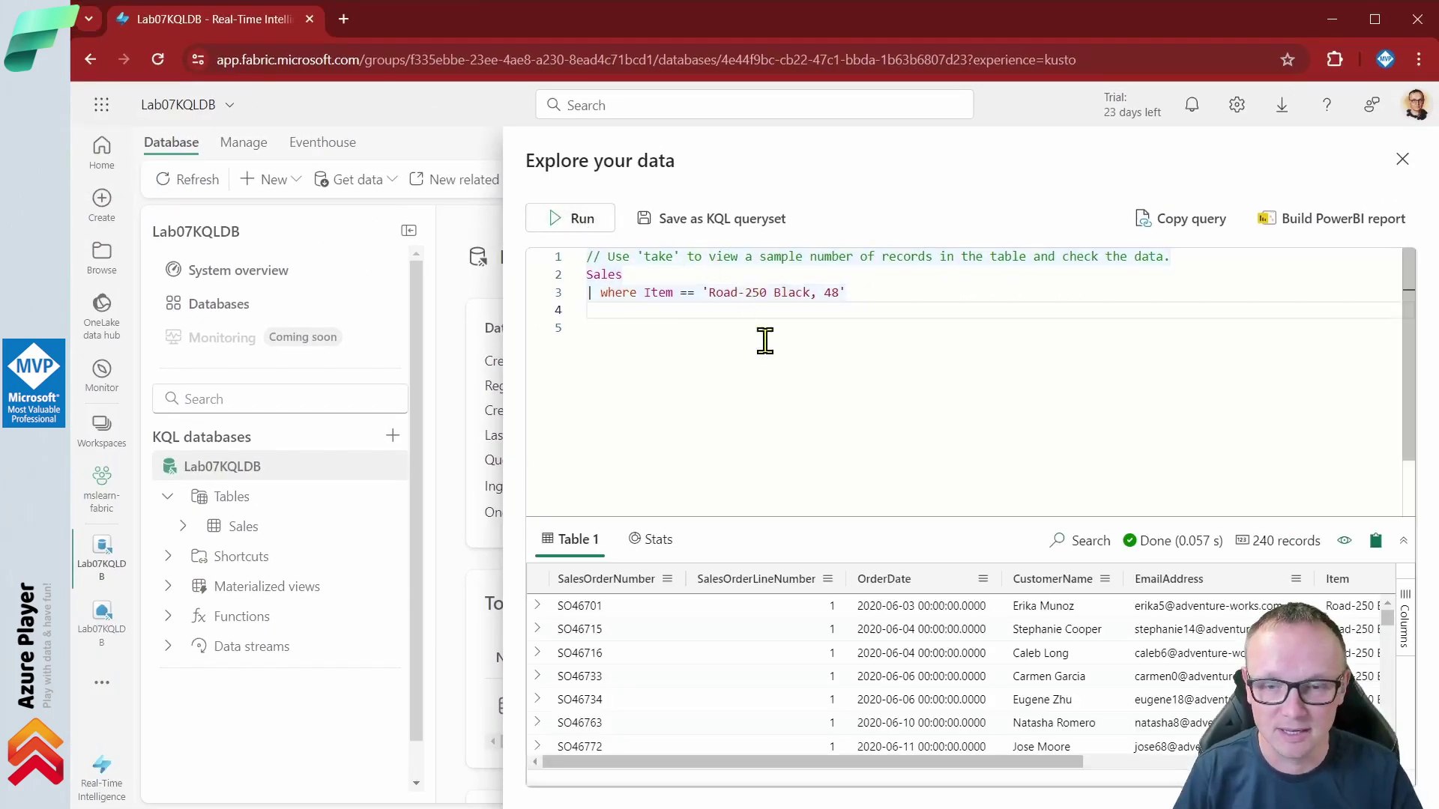
{"action": "left_click_drag", "start_coordinate": [1002, 763], "coordinate": [1283, 763]}
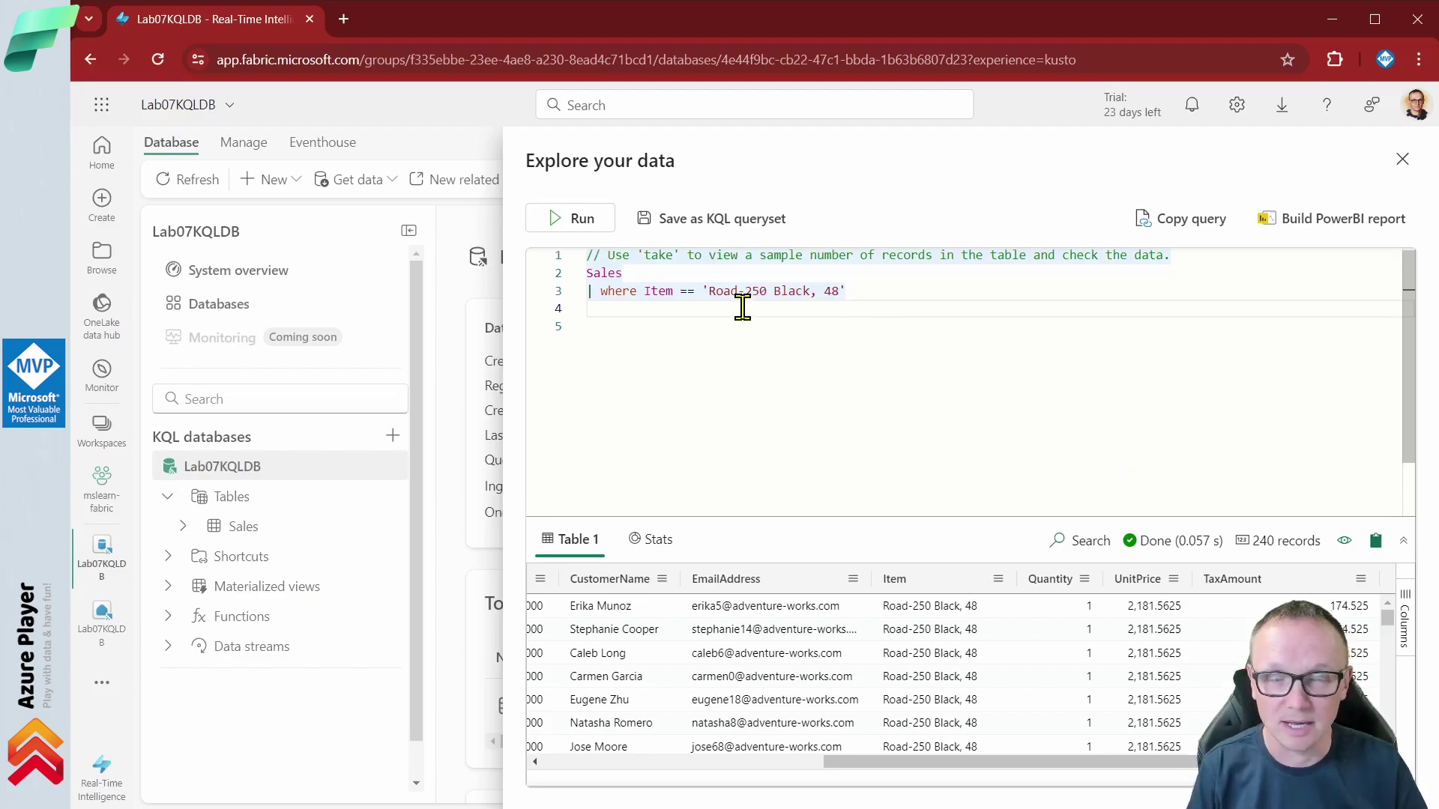
{"action": "type", "text": "wher"}
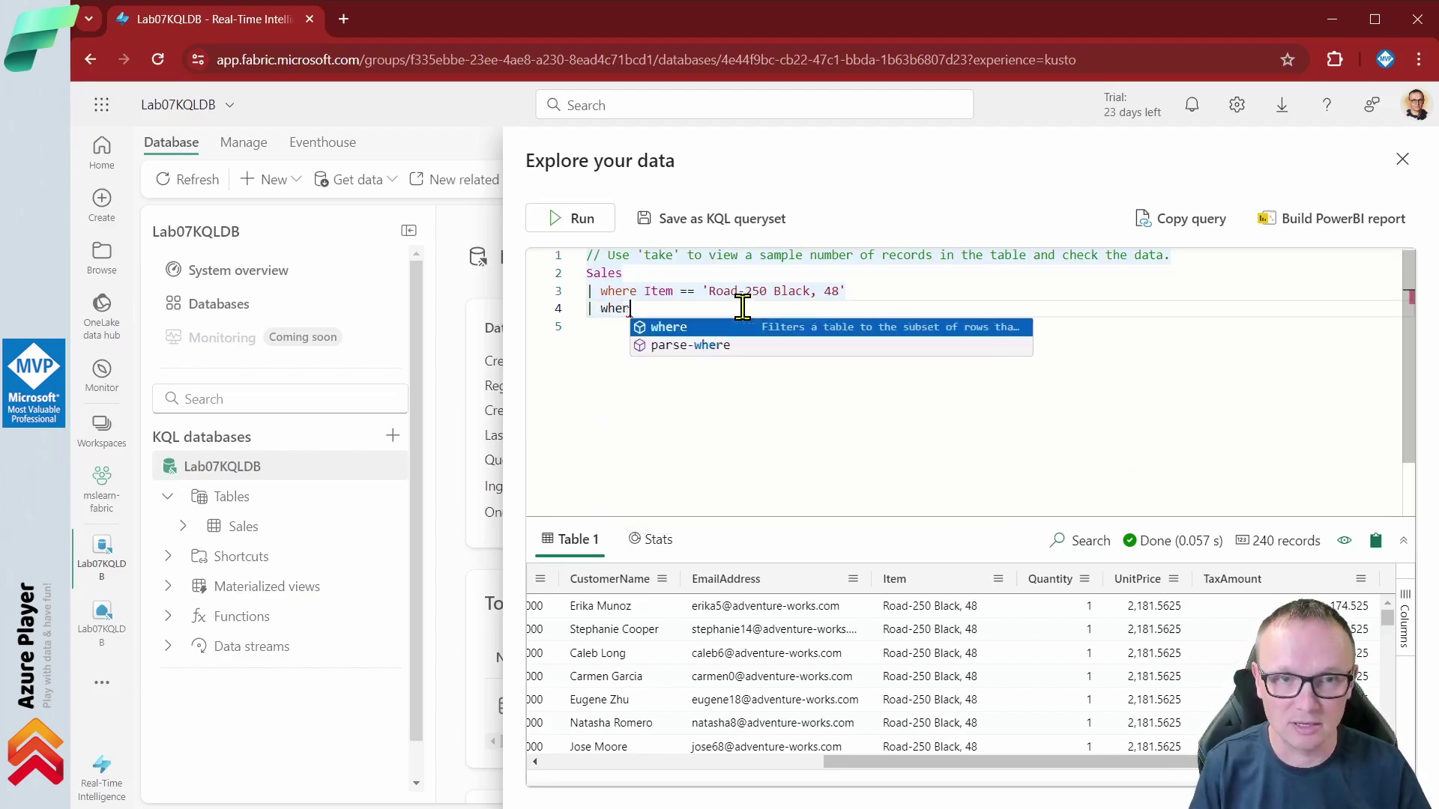
{"action": "type", "text": "e dat"}
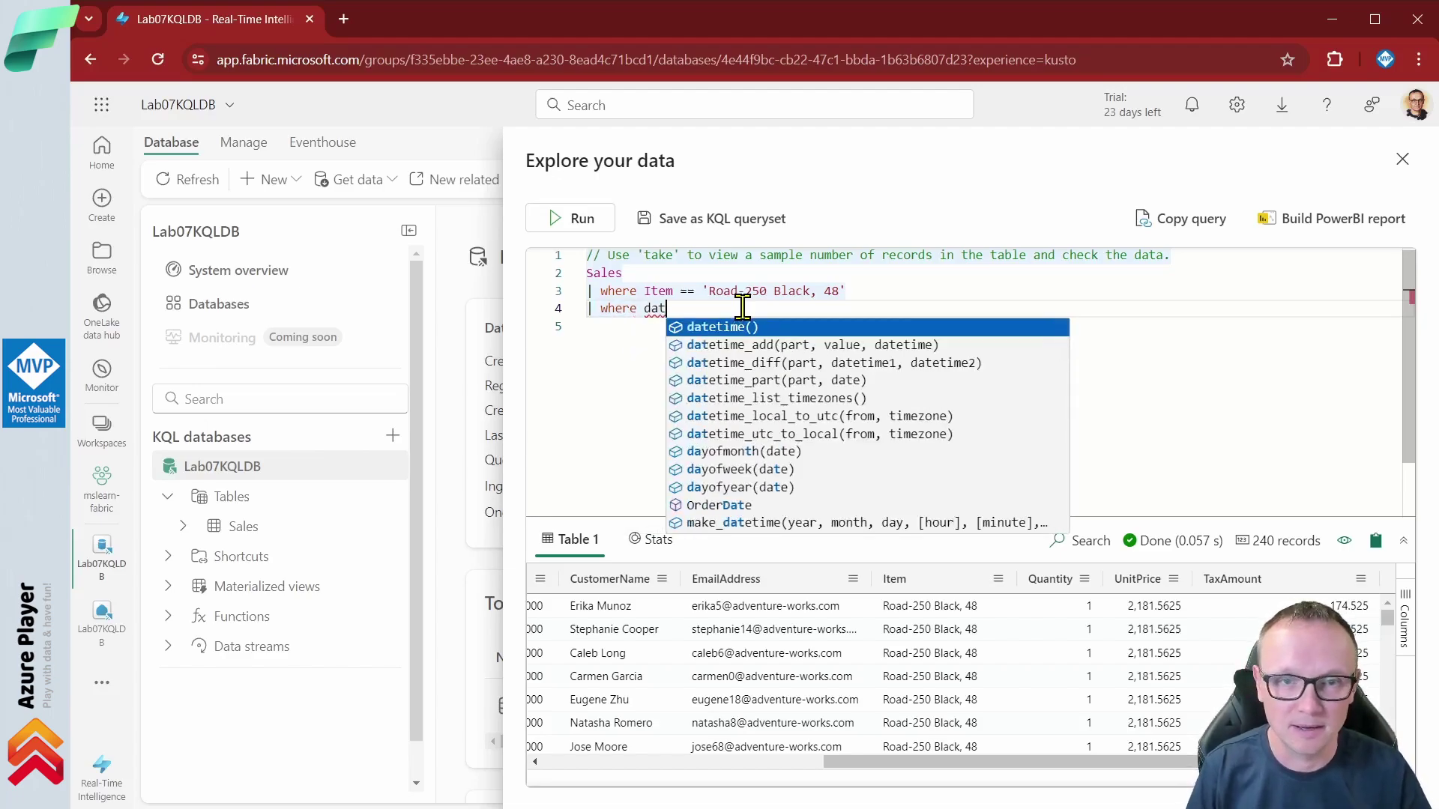
{"action": "key", "text": "Down"}
{"action": "key", "text": "Down"}
{"action": "key", "text": "Down"}
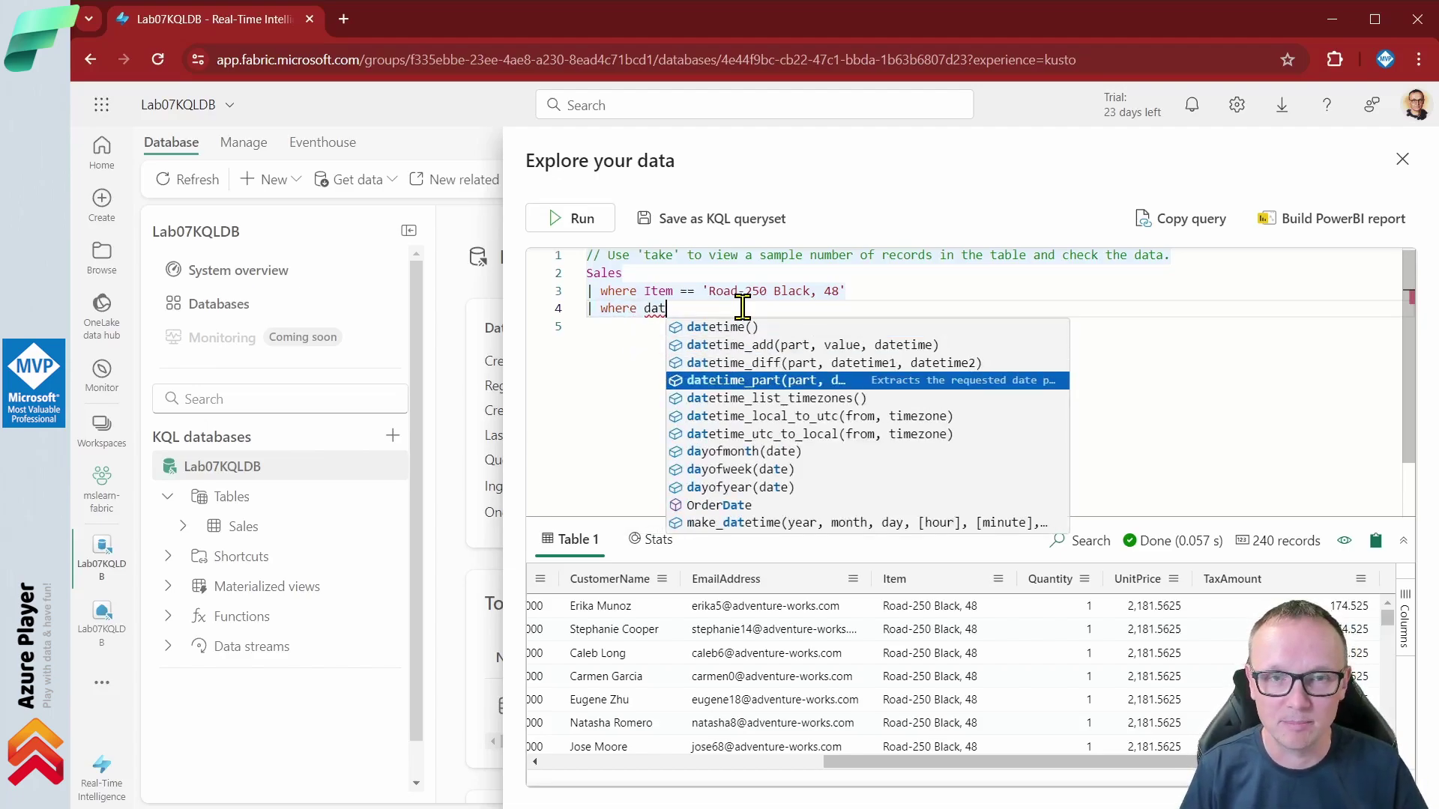
{"action": "key", "text": "Tab"}
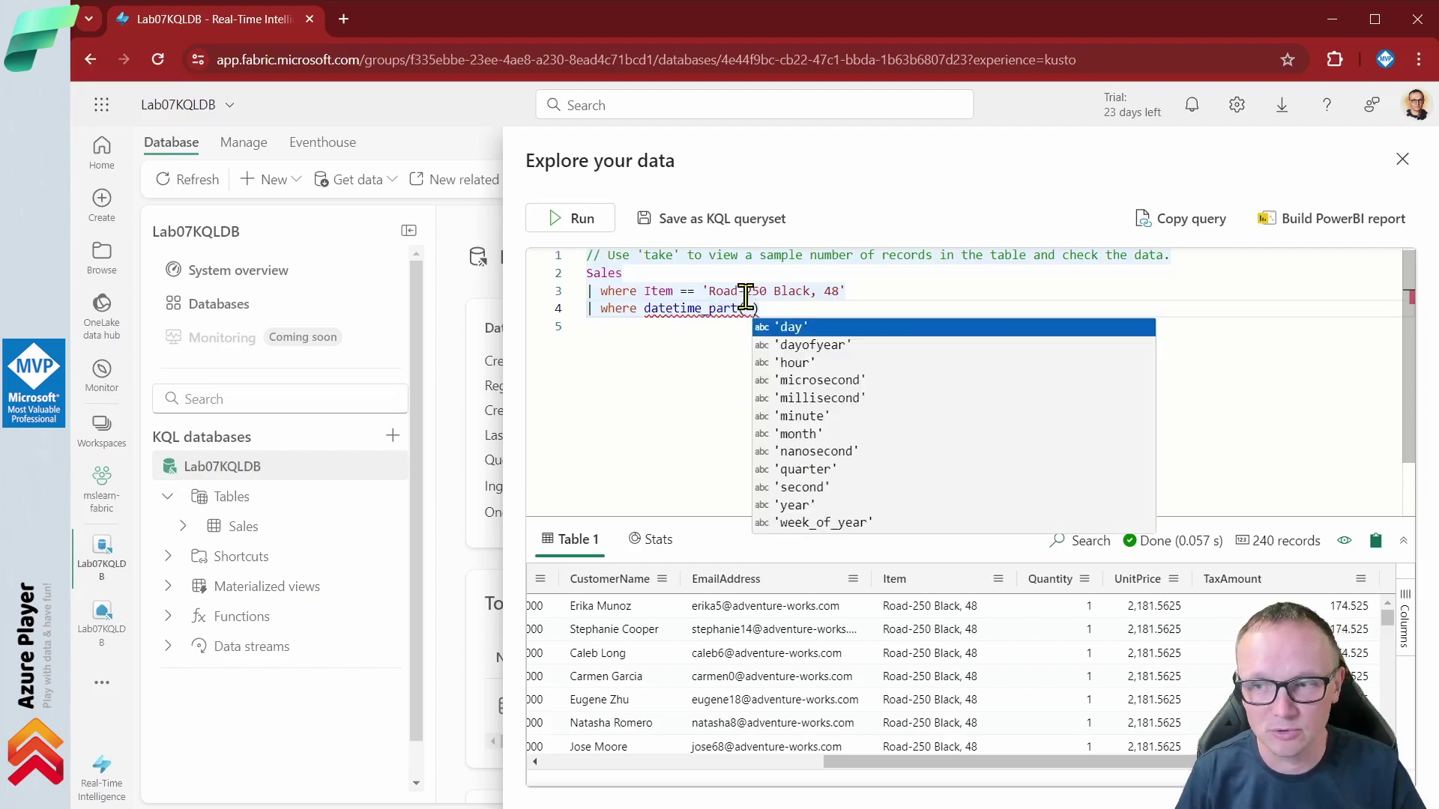
{"action": "left_click", "coordinate": [815, 506]}
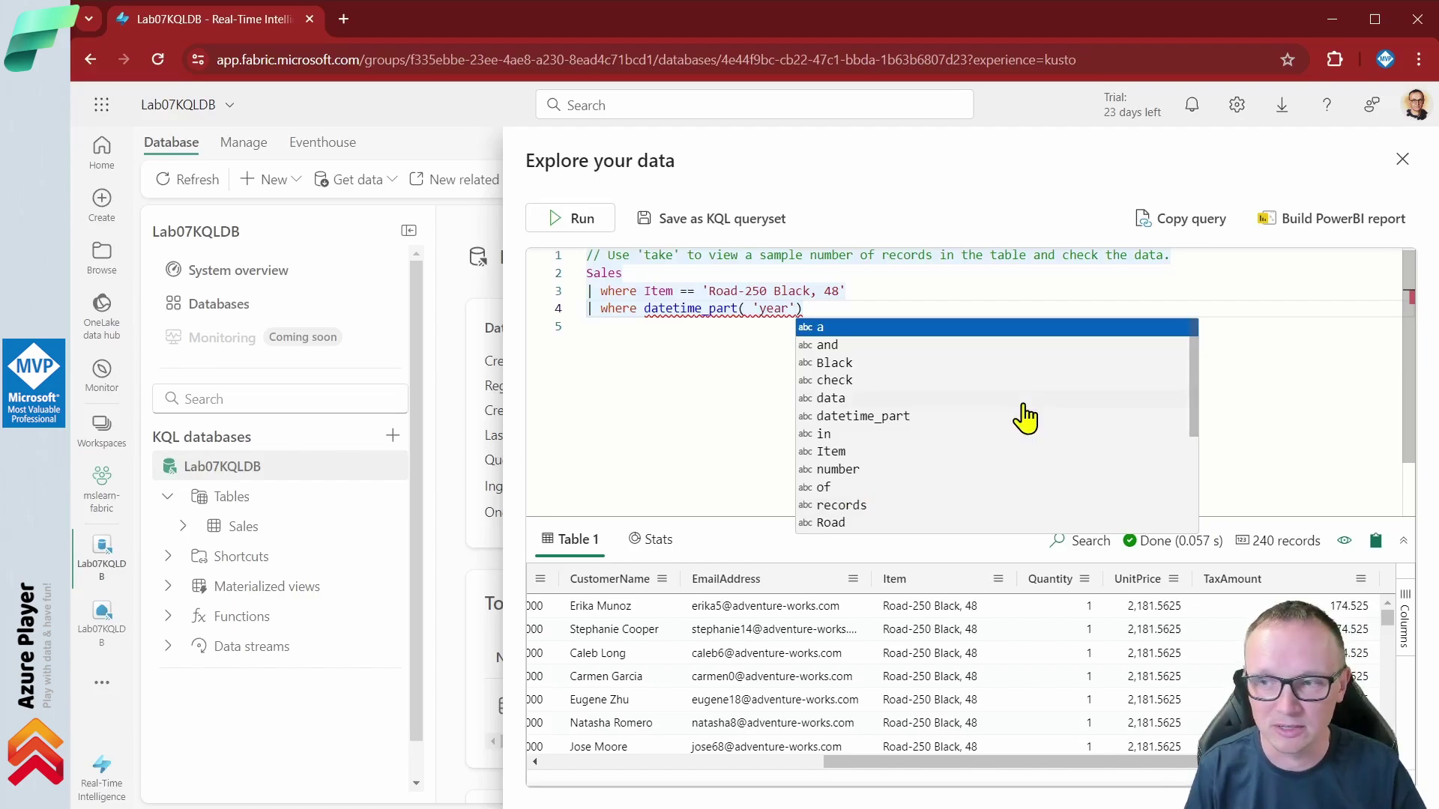
{"action": "type", "text": ", ord"}
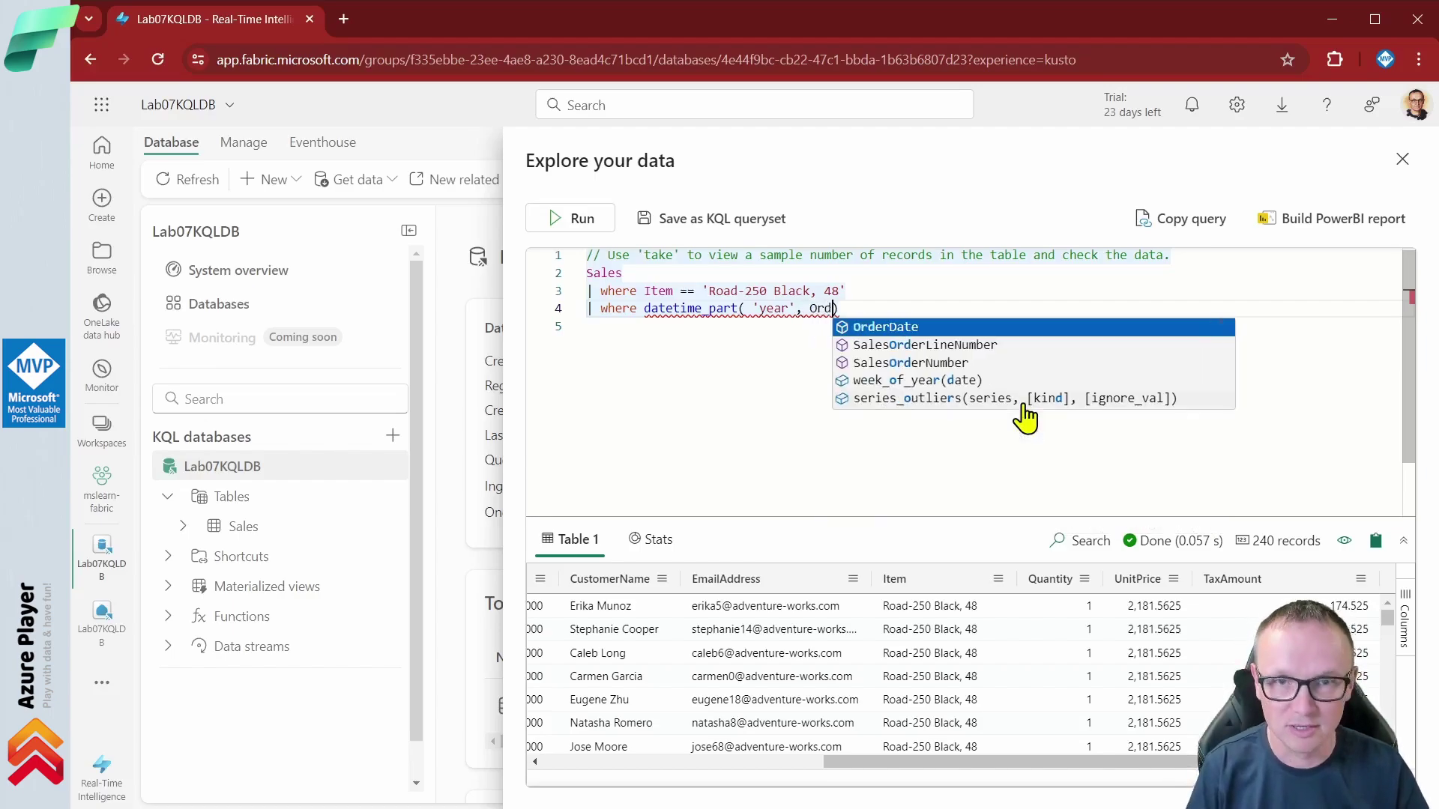
{"action": "key", "text": "Tab"}
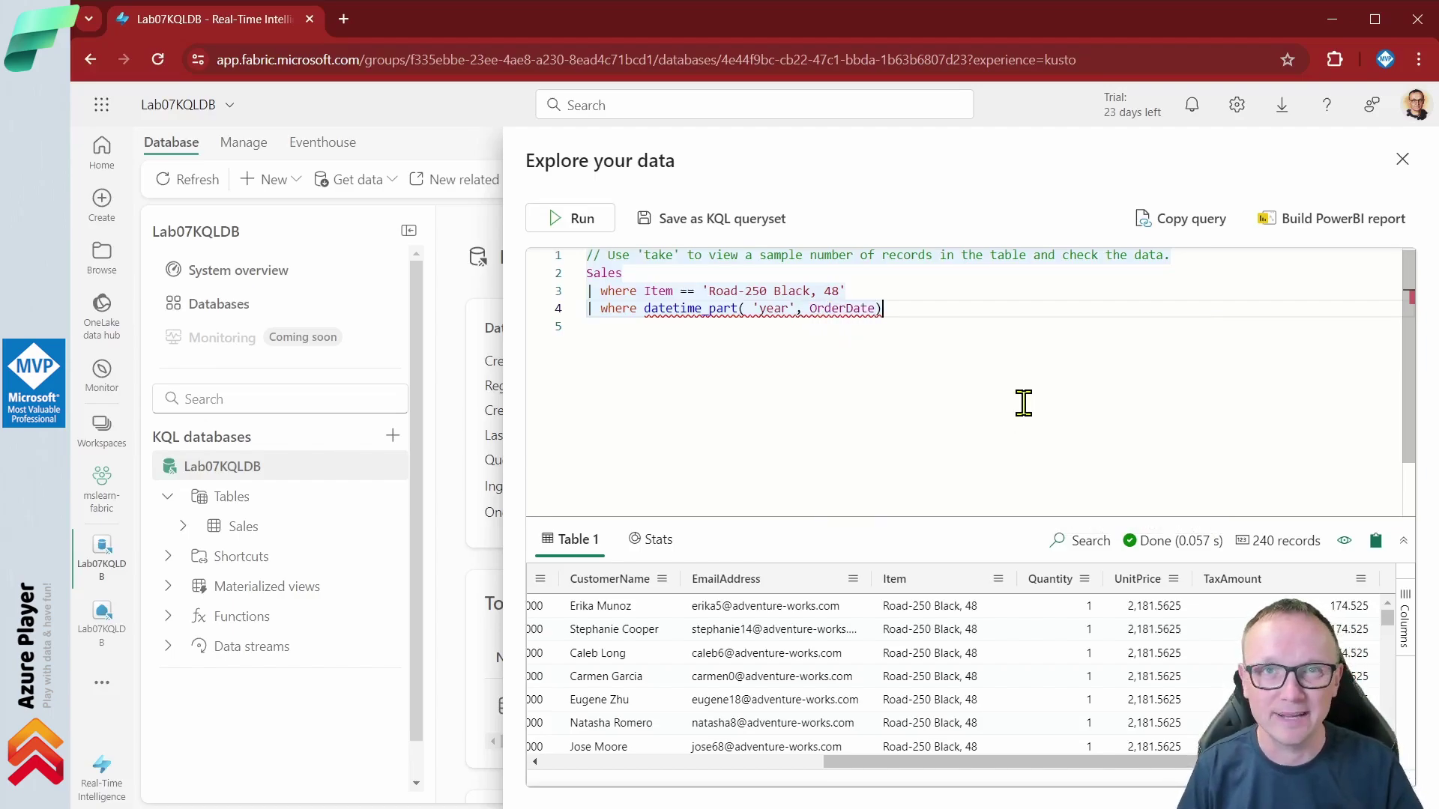
{"action": "type", "text": "> "}
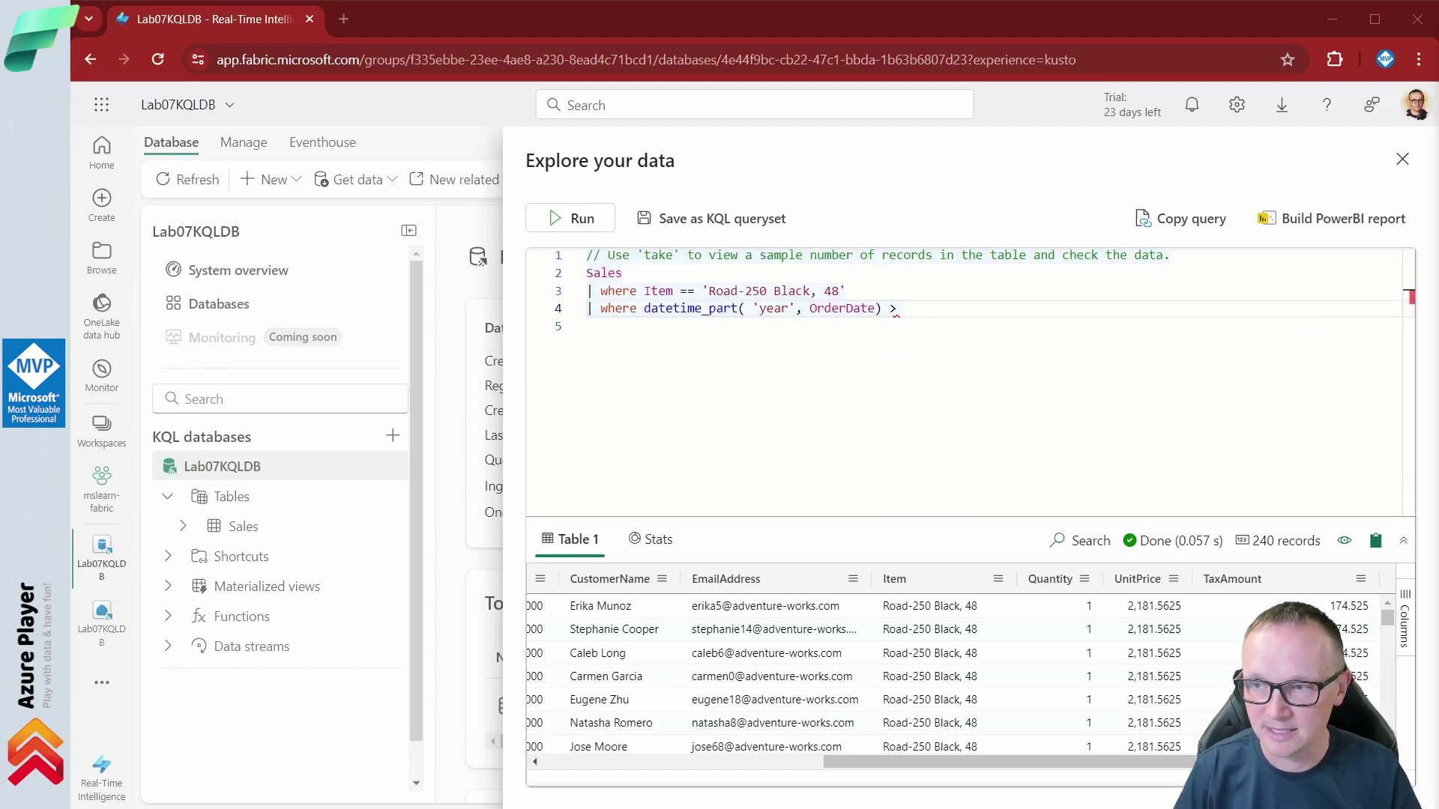
{"action": "type", "text": "2020"}
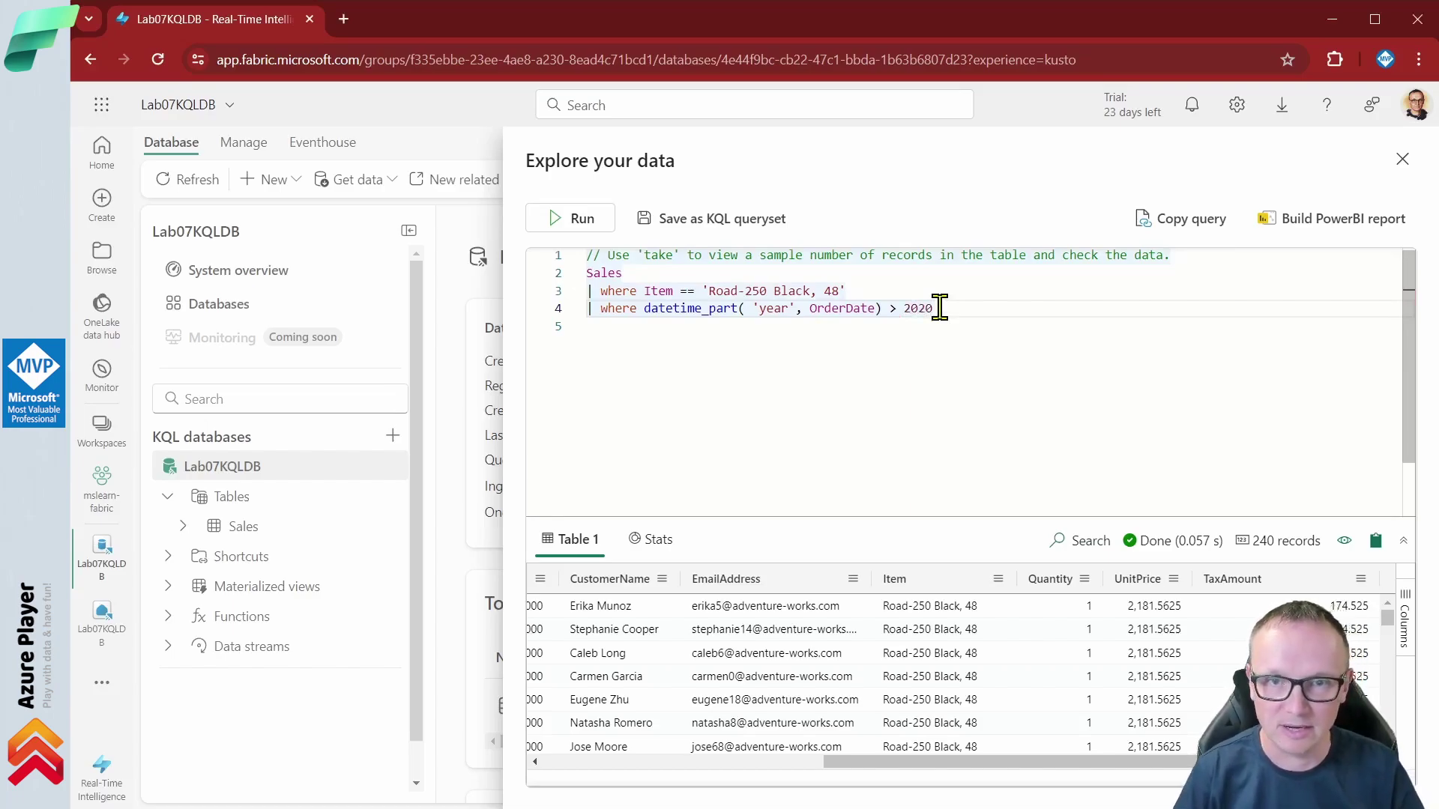
{"action": "key", "text": "Return"}
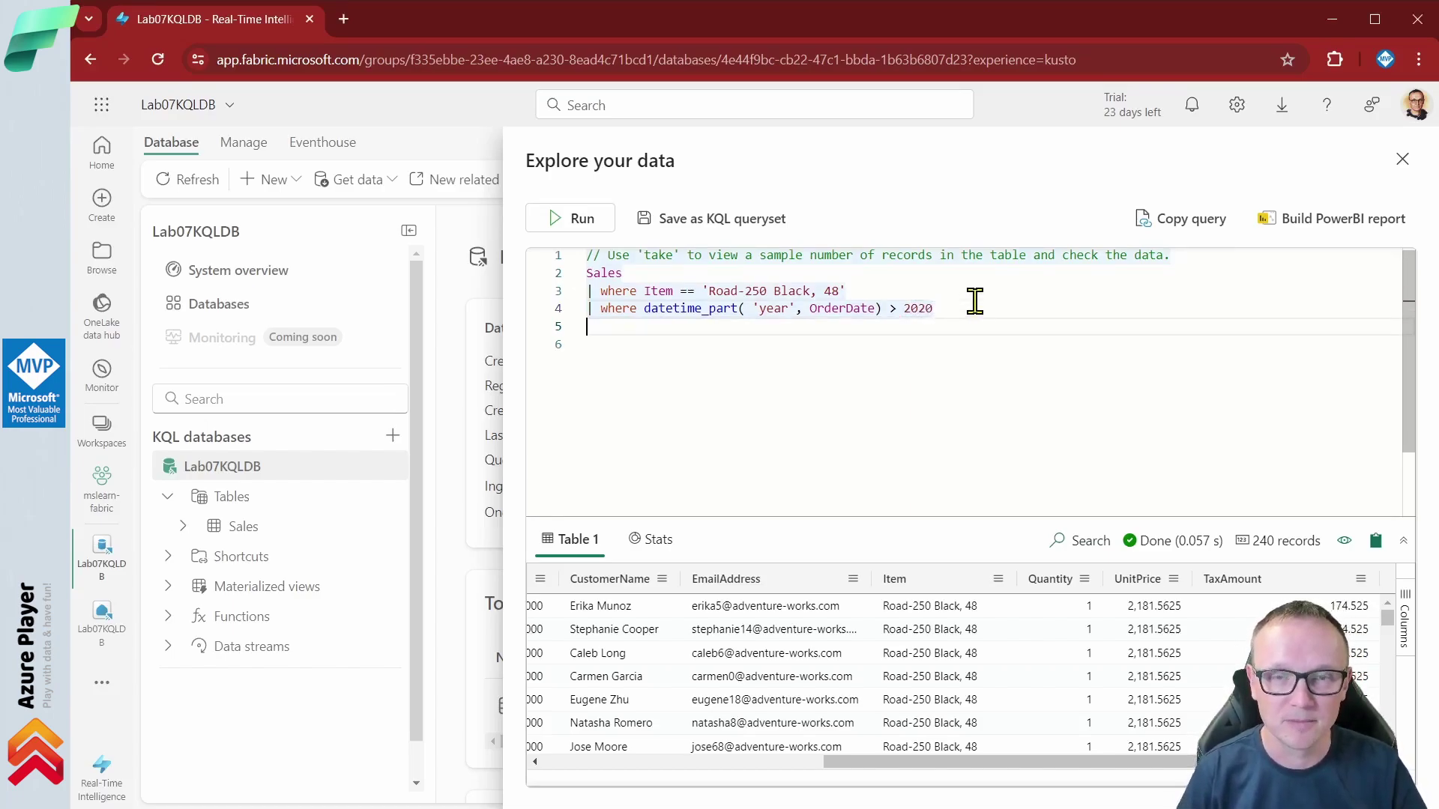
Run the two-filter query returning 144 records, then highlight the datetime_part year expression
{"action": "left_click", "coordinate": [564, 218]}
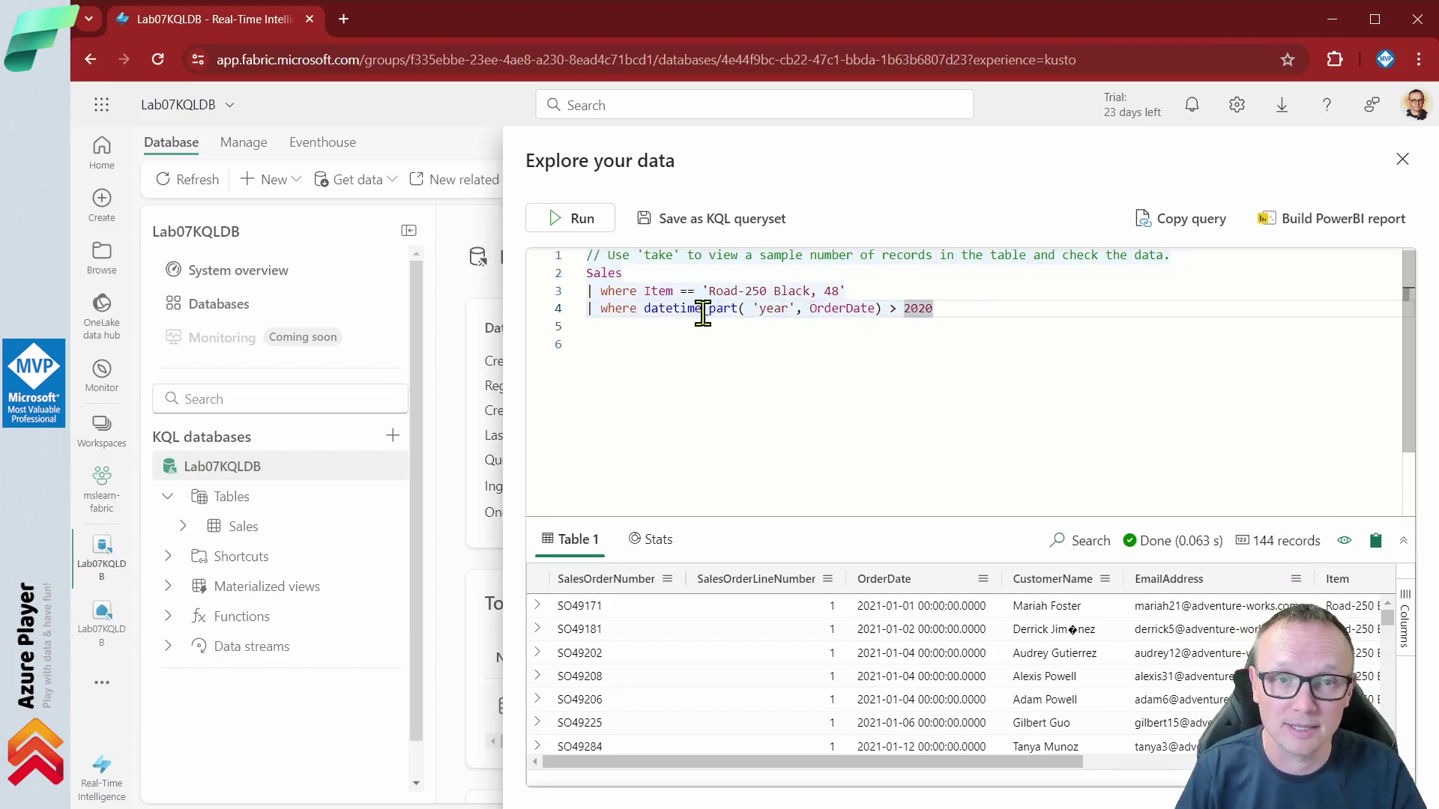
{"action": "left_click_drag", "start_coordinate": [646, 309], "coordinate": [883, 307]}
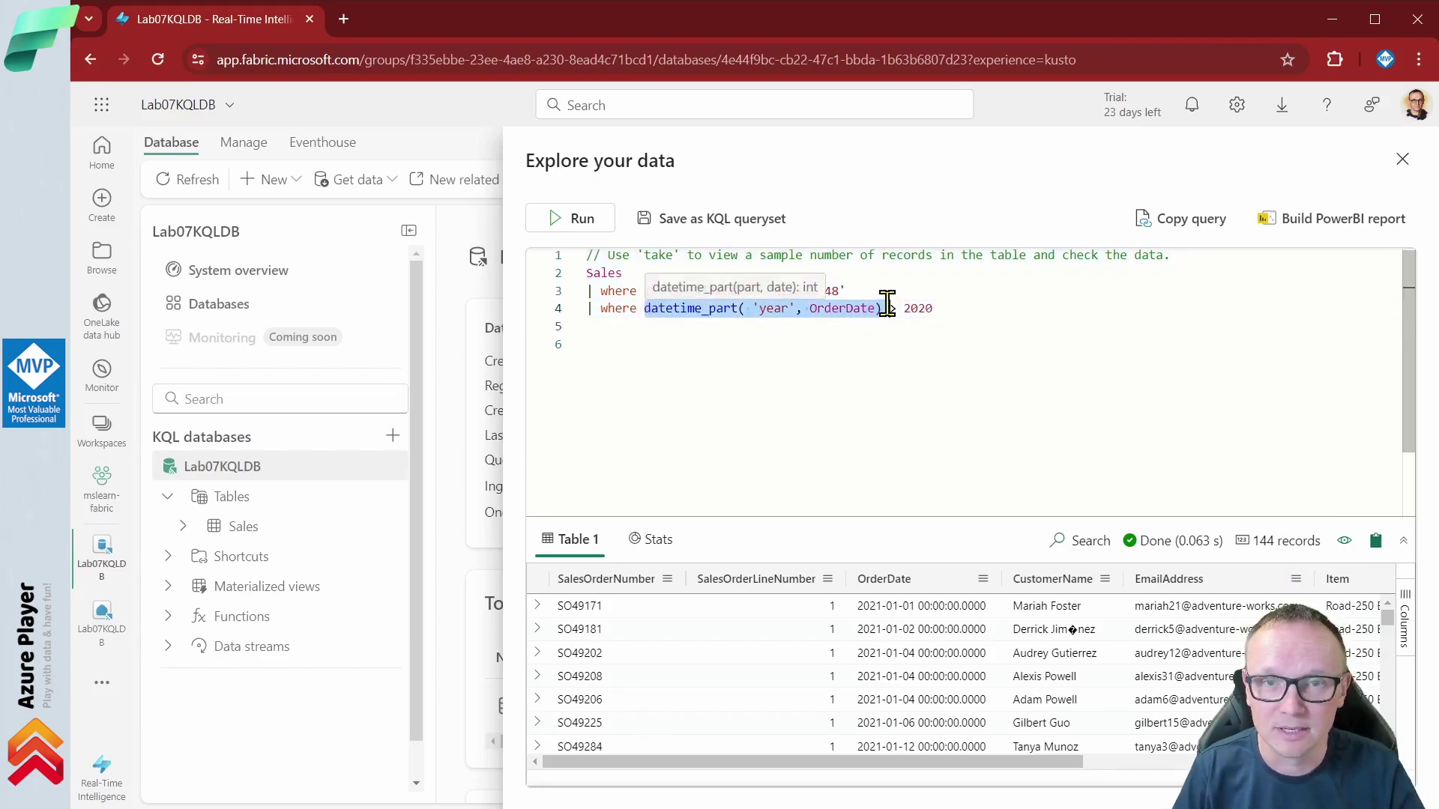
{"action": "left_click", "coordinate": [953, 307]}
{"action": "left_click_drag", "start_coordinate": [647, 308], "coordinate": [883, 308]}
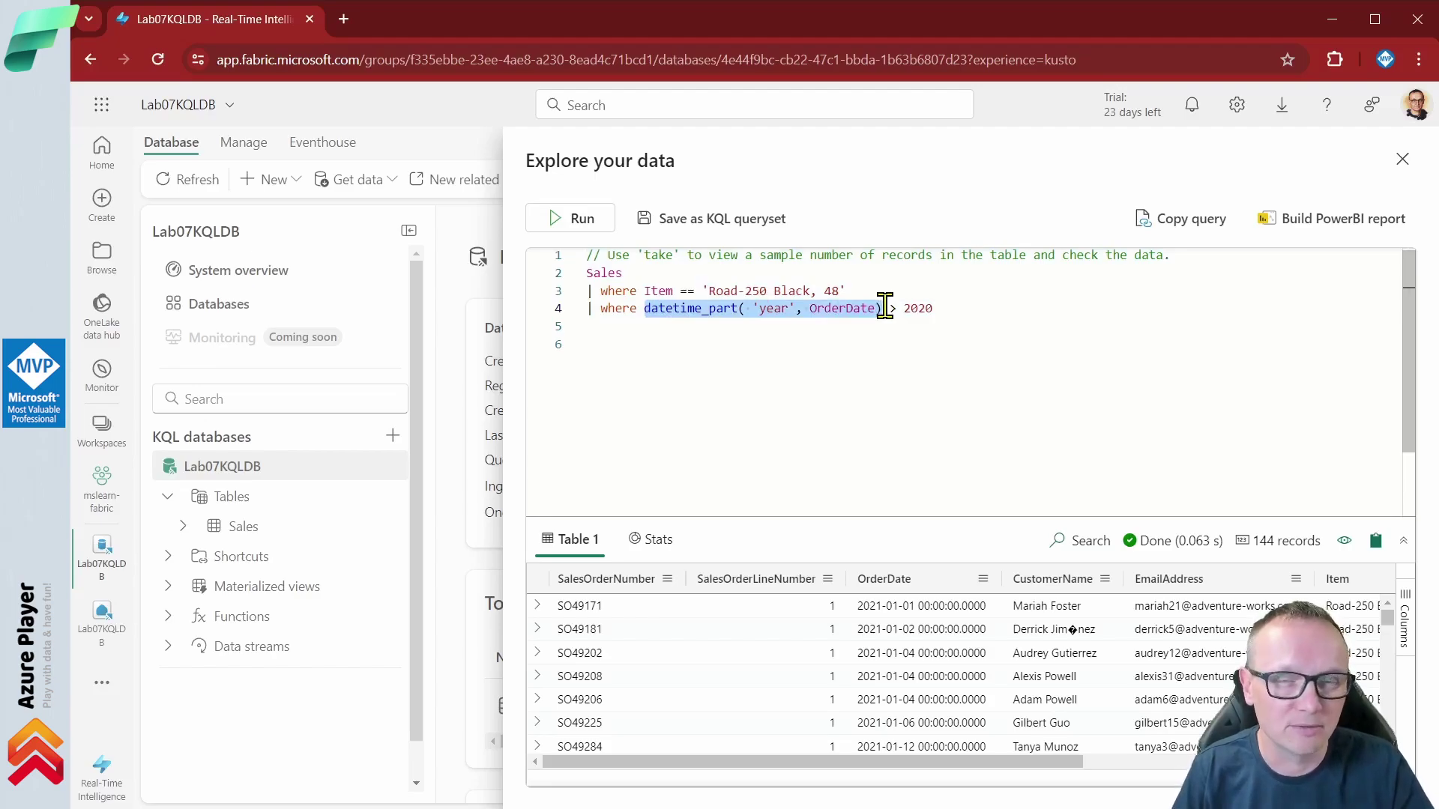
{"action": "left_click", "coordinate": [954, 307]}
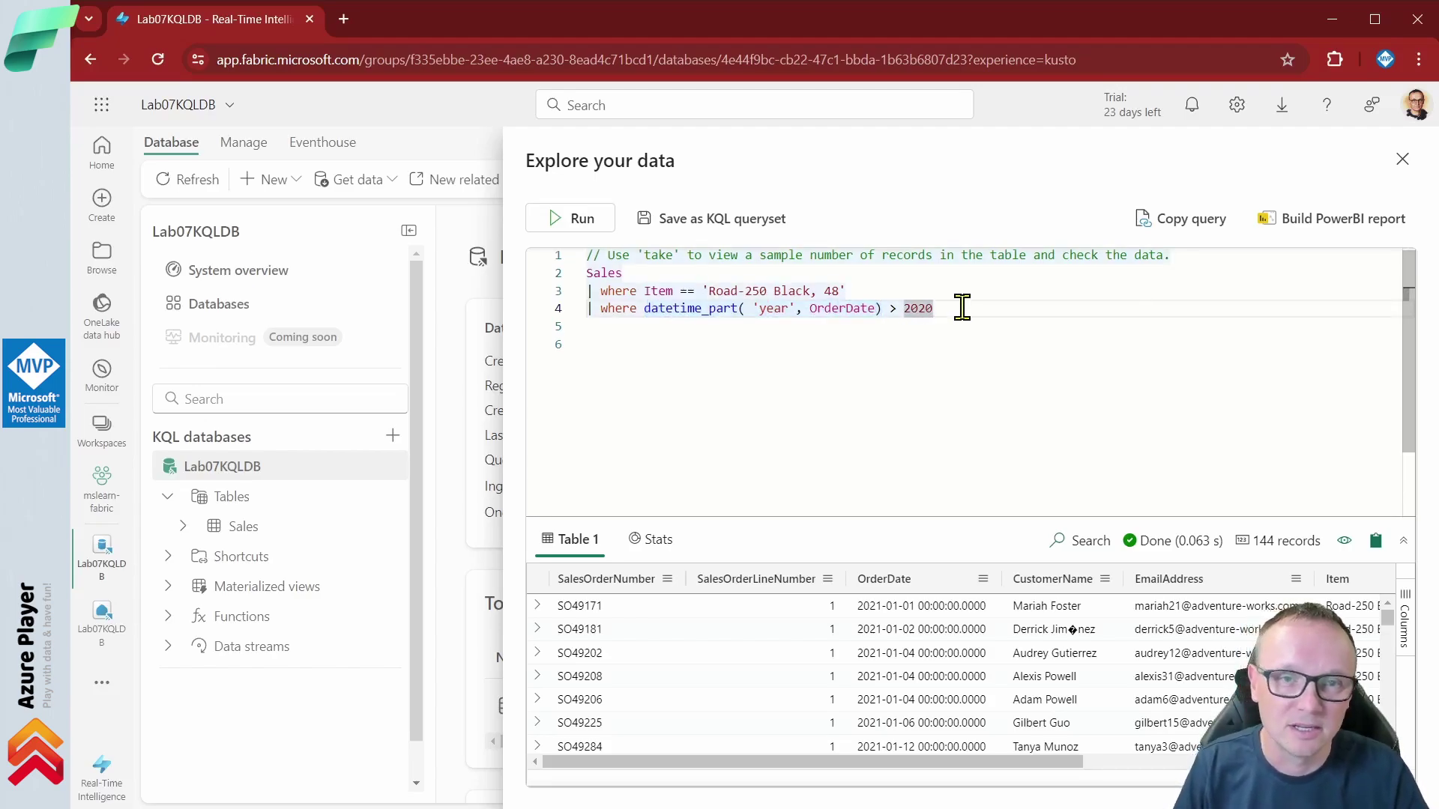
{"action": "double_click", "coordinate": [771, 308]}
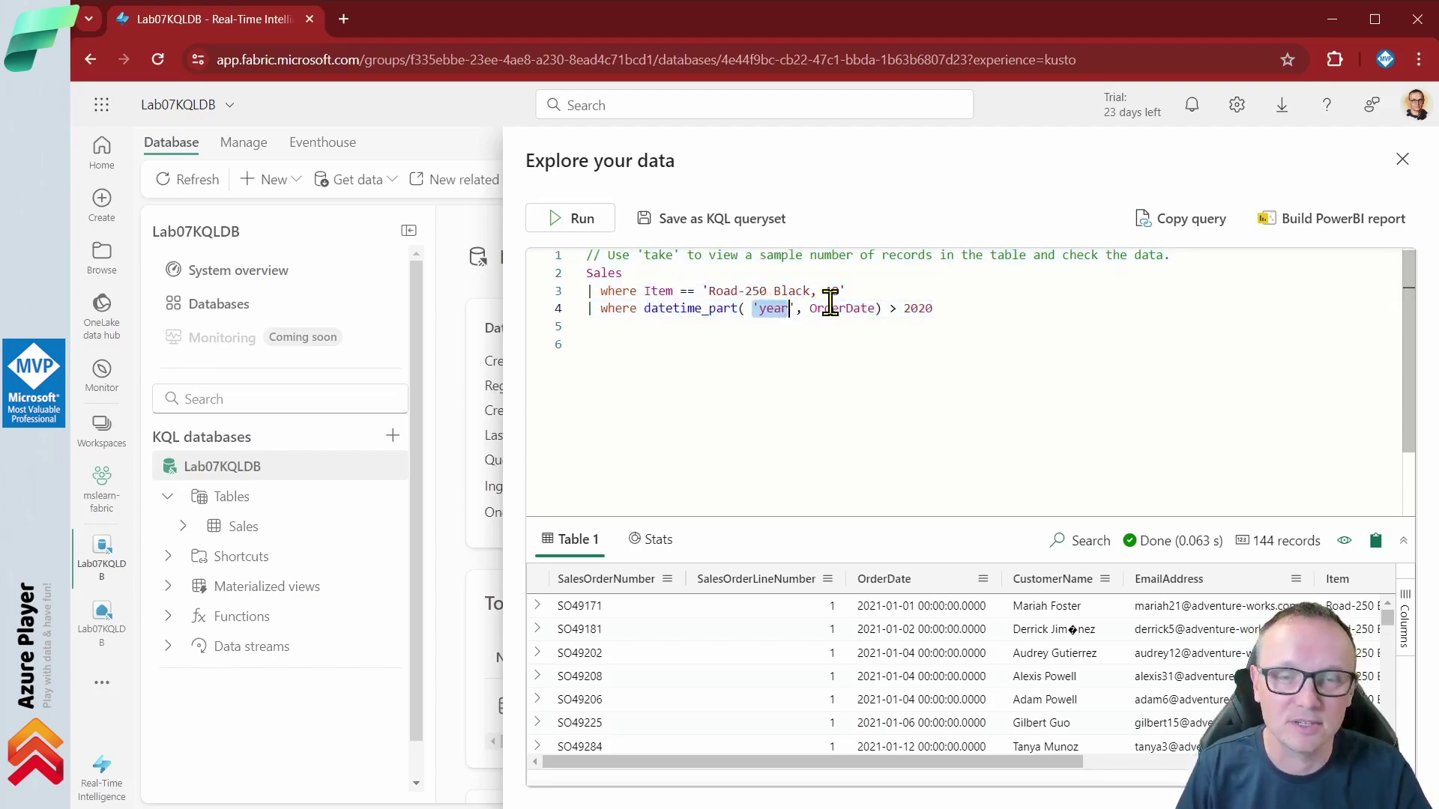
{"action": "left_click", "coordinate": [996, 306]}
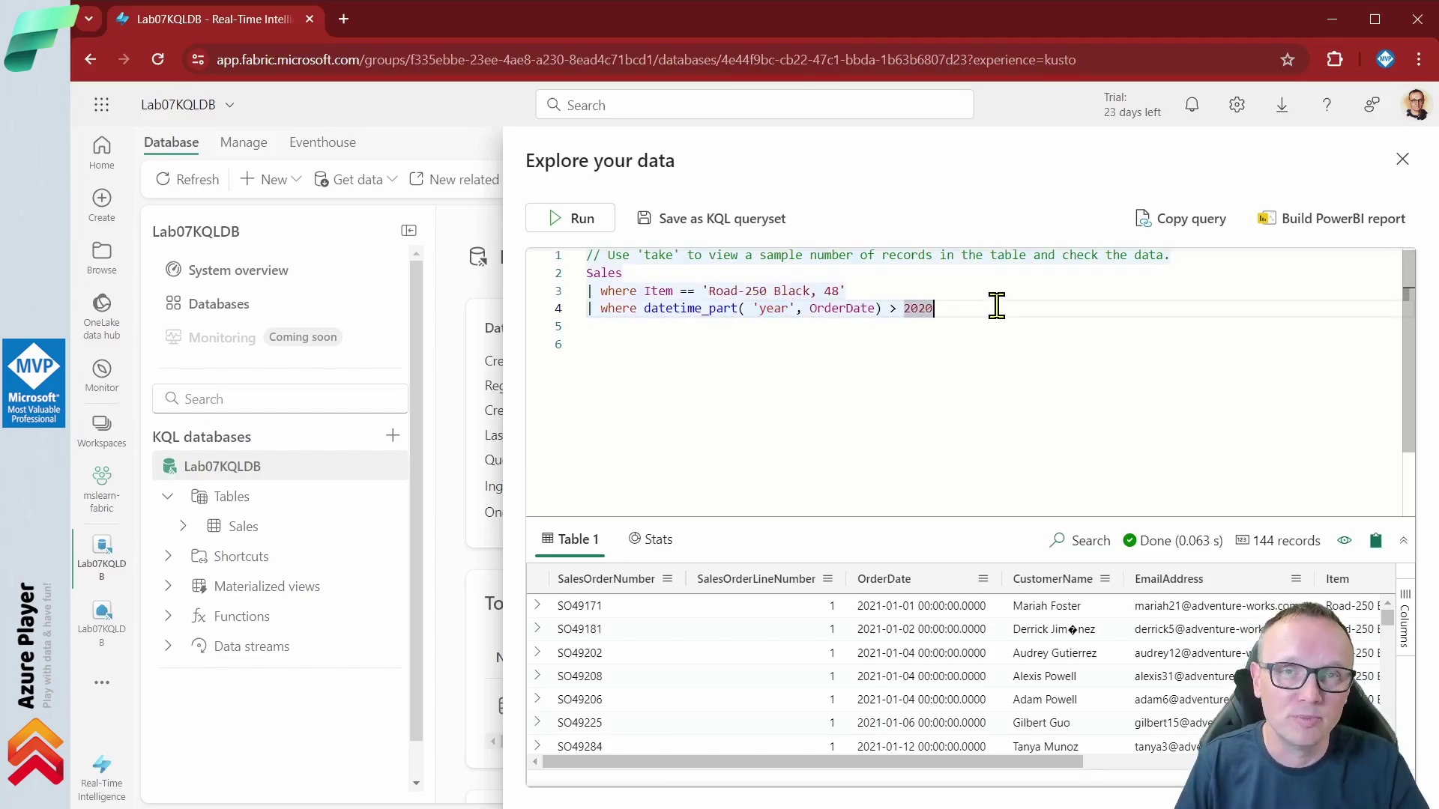
{"action": "left_click", "coordinate": [814, 341]}
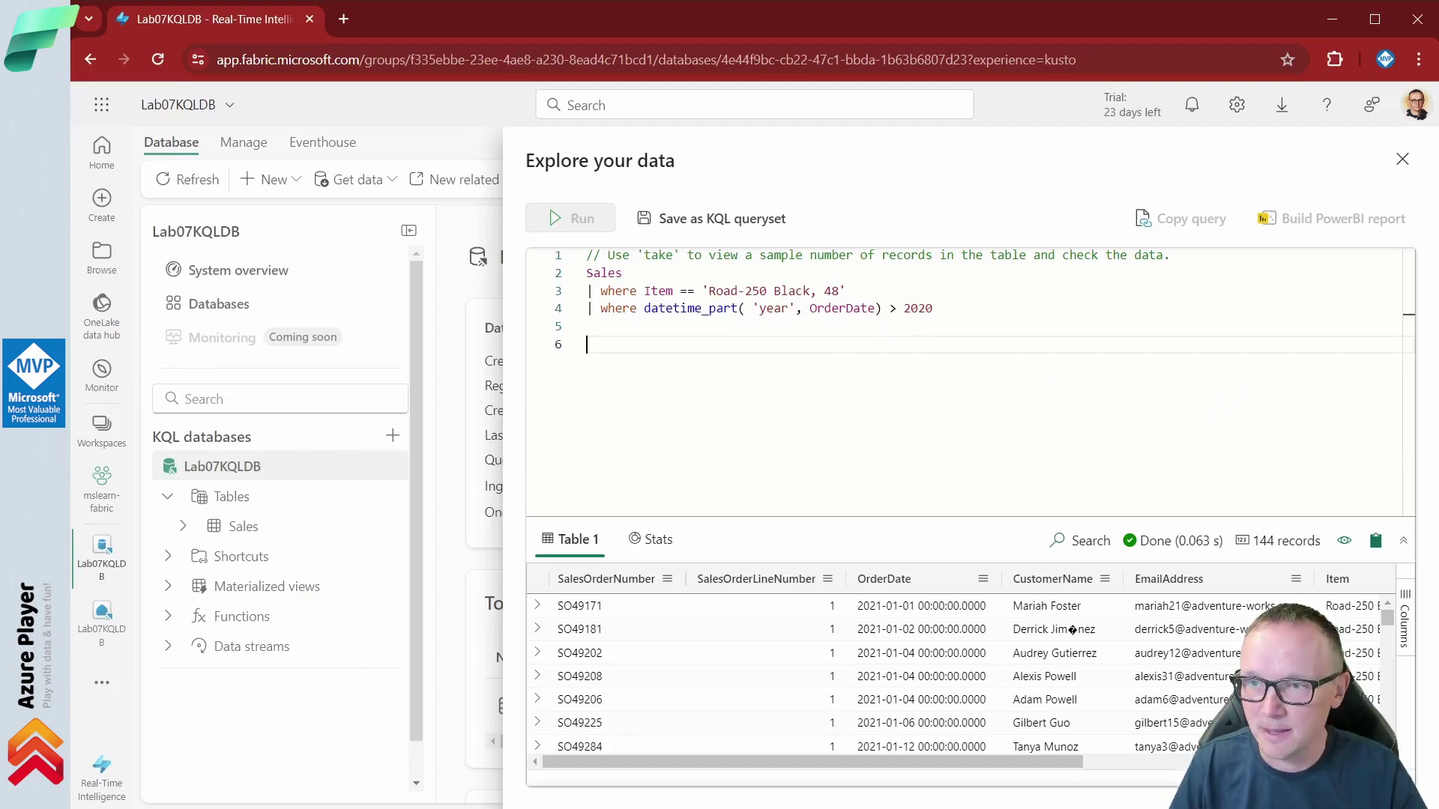
Paste the summarize query over the old one, replacing all of the editor's text
{"action": "left_click_drag", "start_coordinate": [785, 330], "coordinate": [819, 337]}
{"action": "key", "text": "ctrl+a"}
{"action": "key", "text": "ctrl+v"}
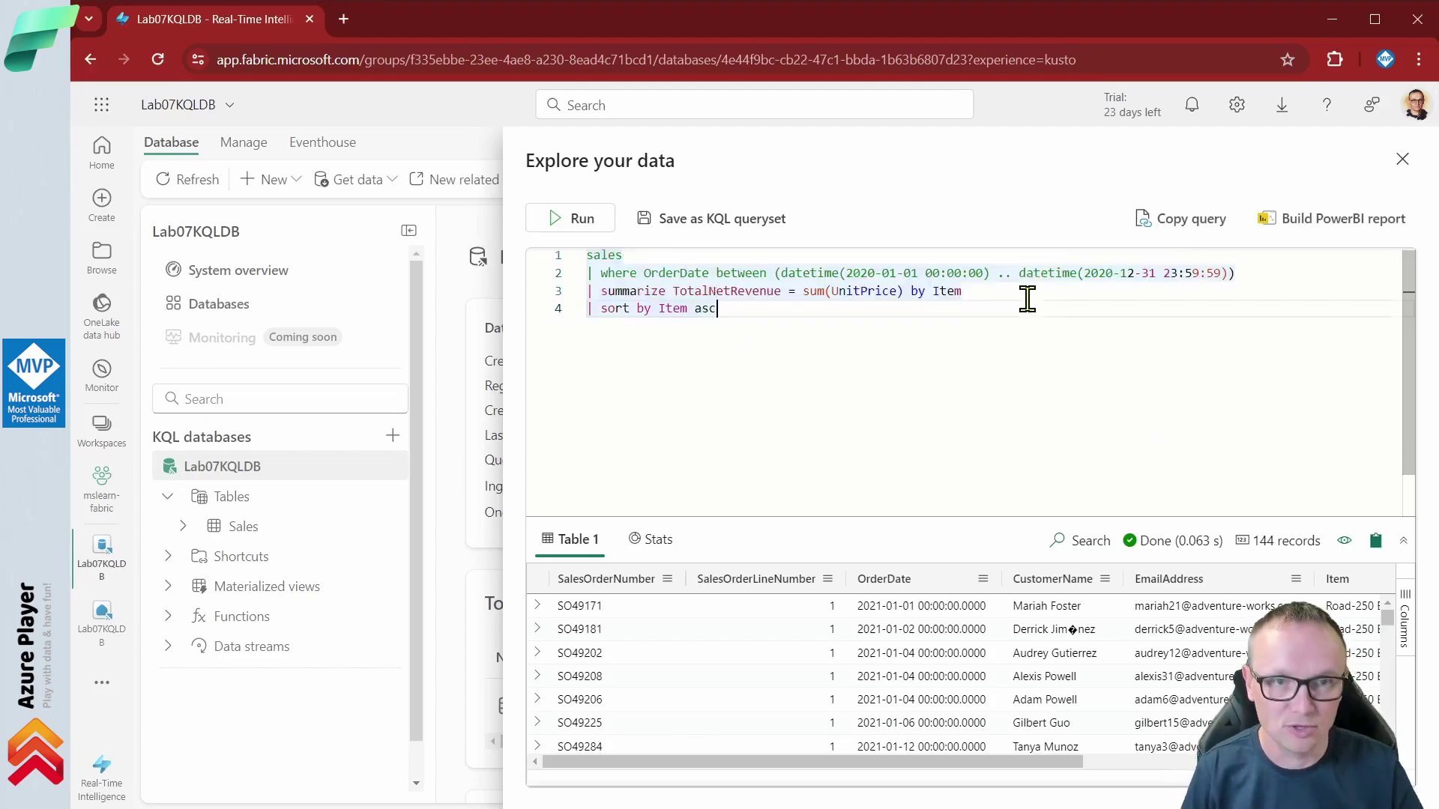
{"action": "double_click", "coordinate": [624, 257]}
{"action": "double_click", "coordinate": [633, 255]}
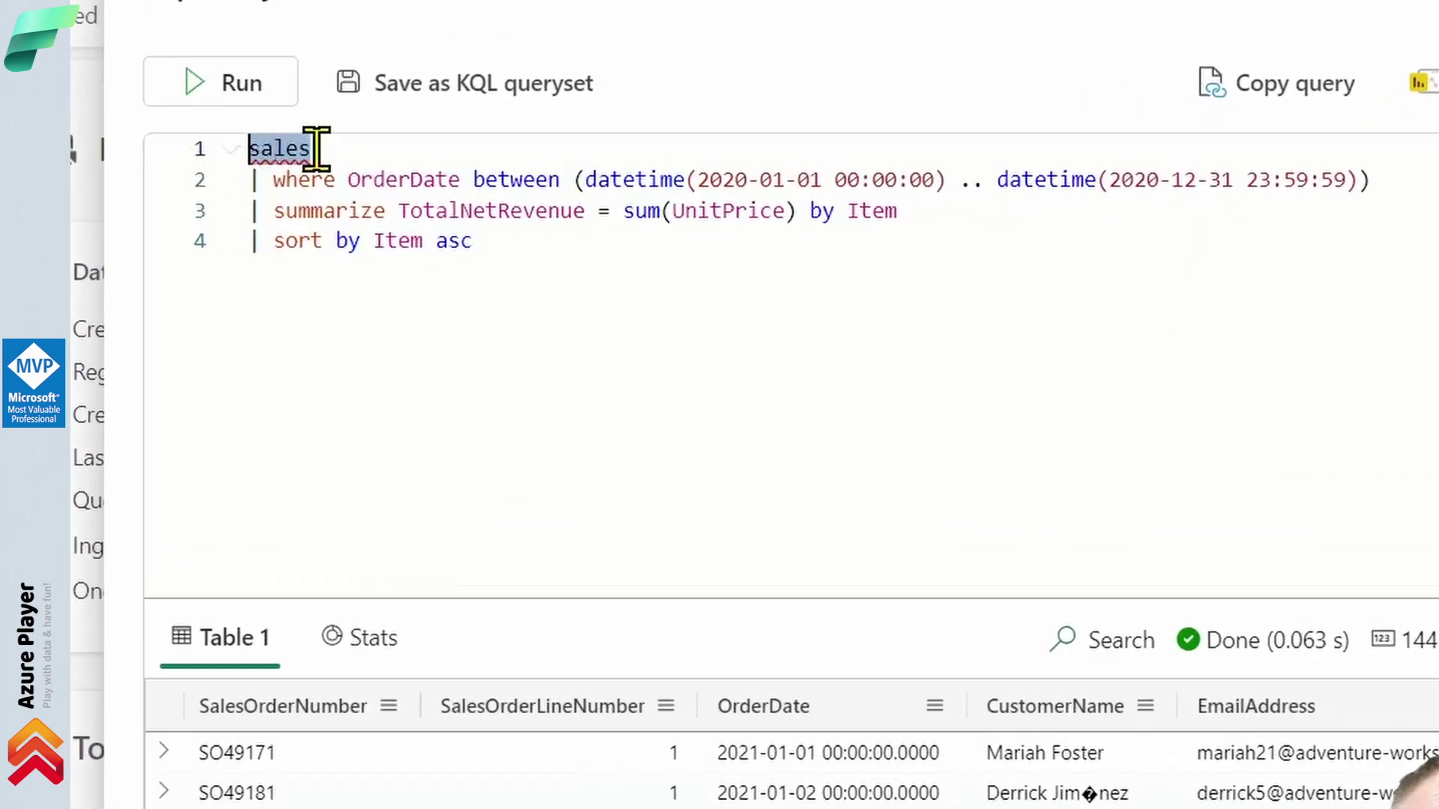
Review the 2020 OrderDate range filter and the TotalNetRevenue sum of UnitPrice
{"action": "left_click_drag", "start_coordinate": [274, 180], "coordinate": [765, 160]}
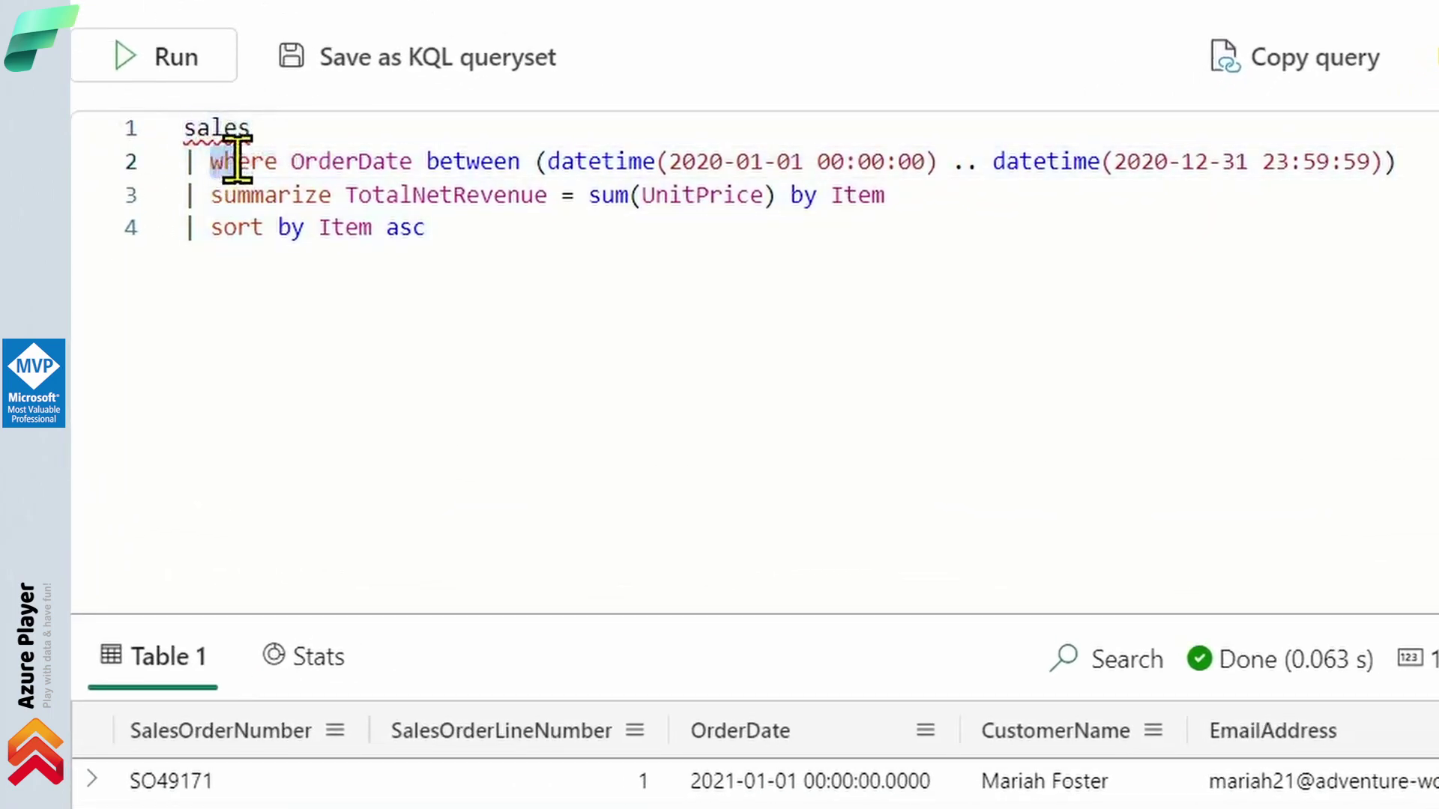
{"action": "left_click", "coordinate": [361, 160]}
{"action": "left_click_drag", "start_coordinate": [997, 162], "coordinate": [1390, 163]}
{"action": "left_click", "coordinate": [1391, 166]}
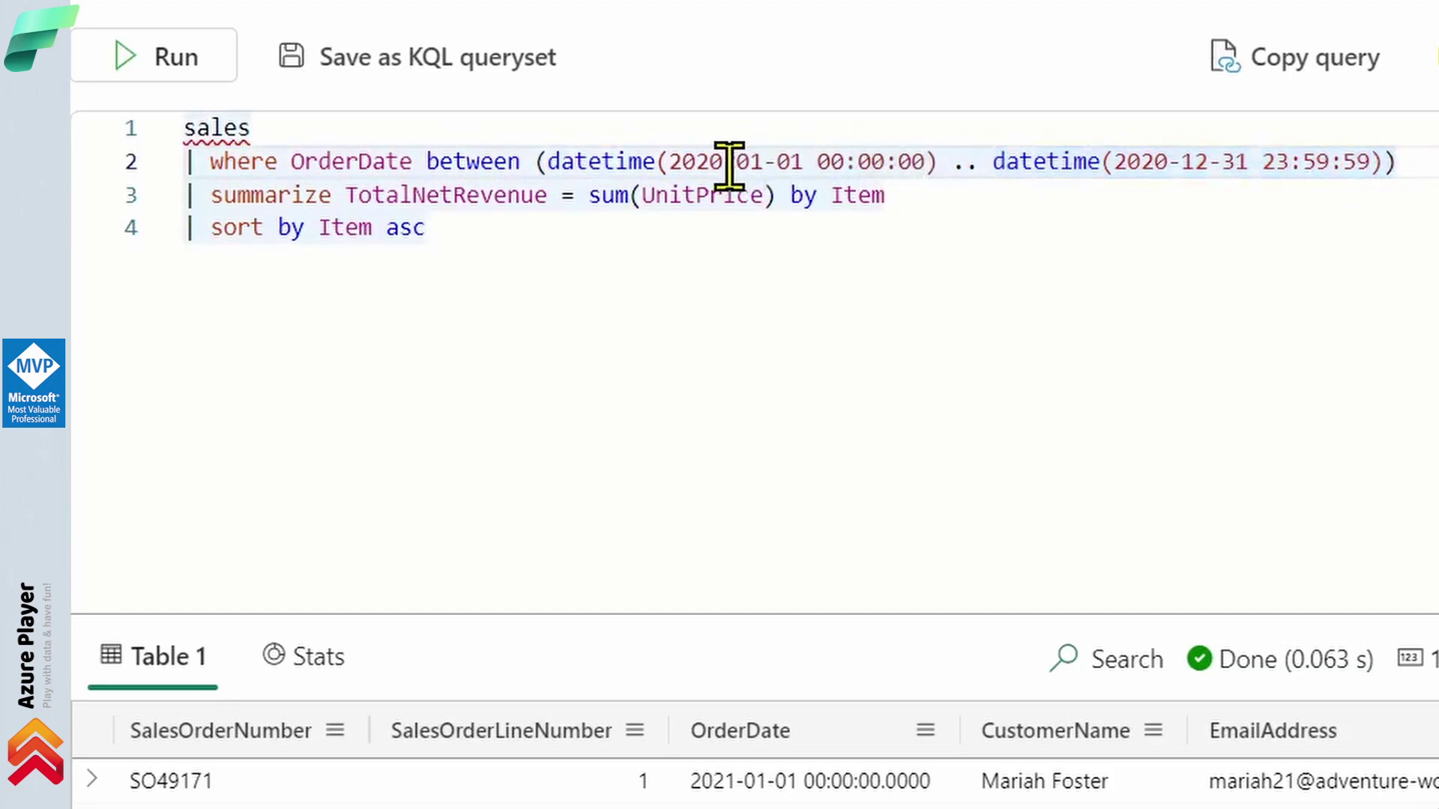
{"action": "left_click", "coordinate": [685, 198]}
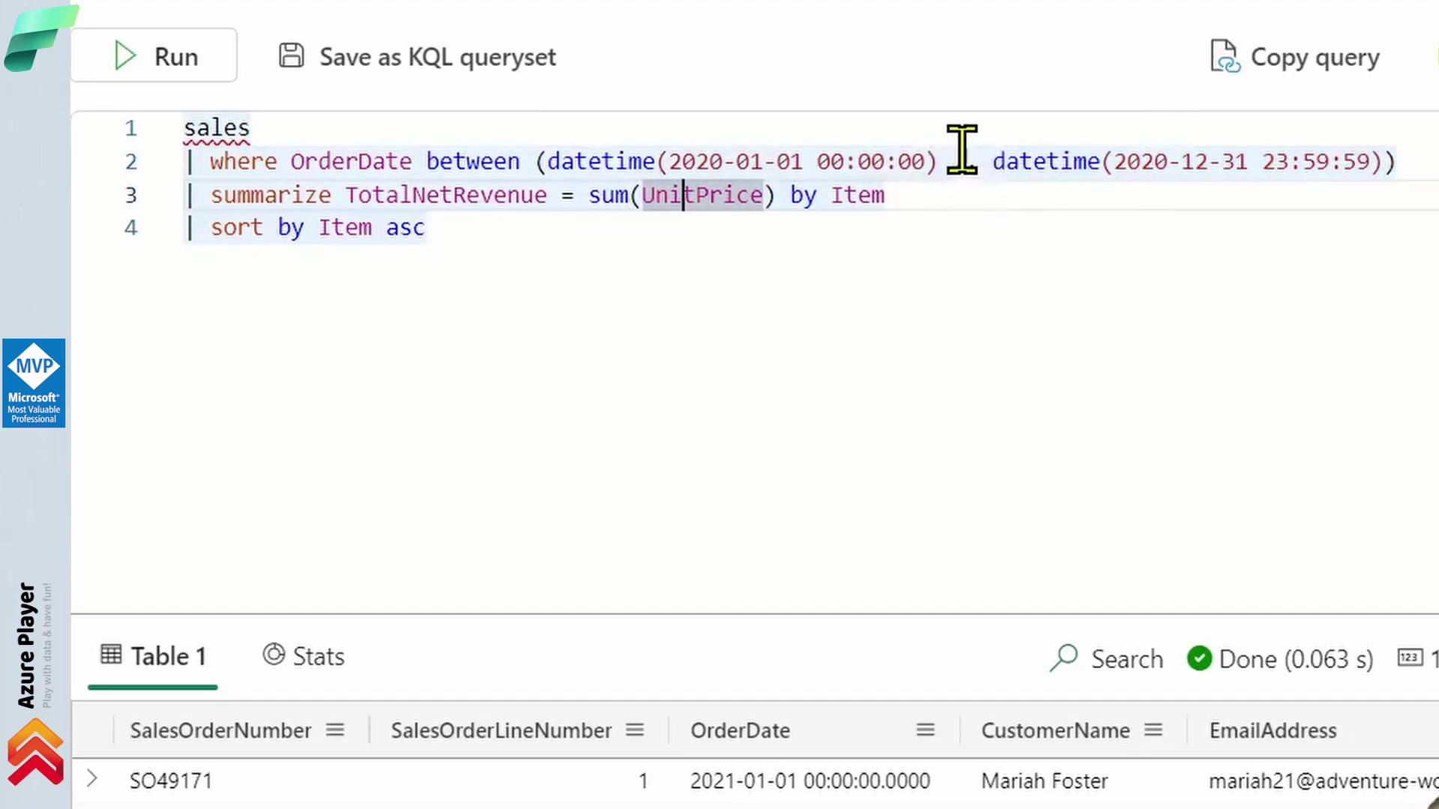
{"action": "left_click_drag", "start_coordinate": [954, 160], "coordinate": [991, 159]}
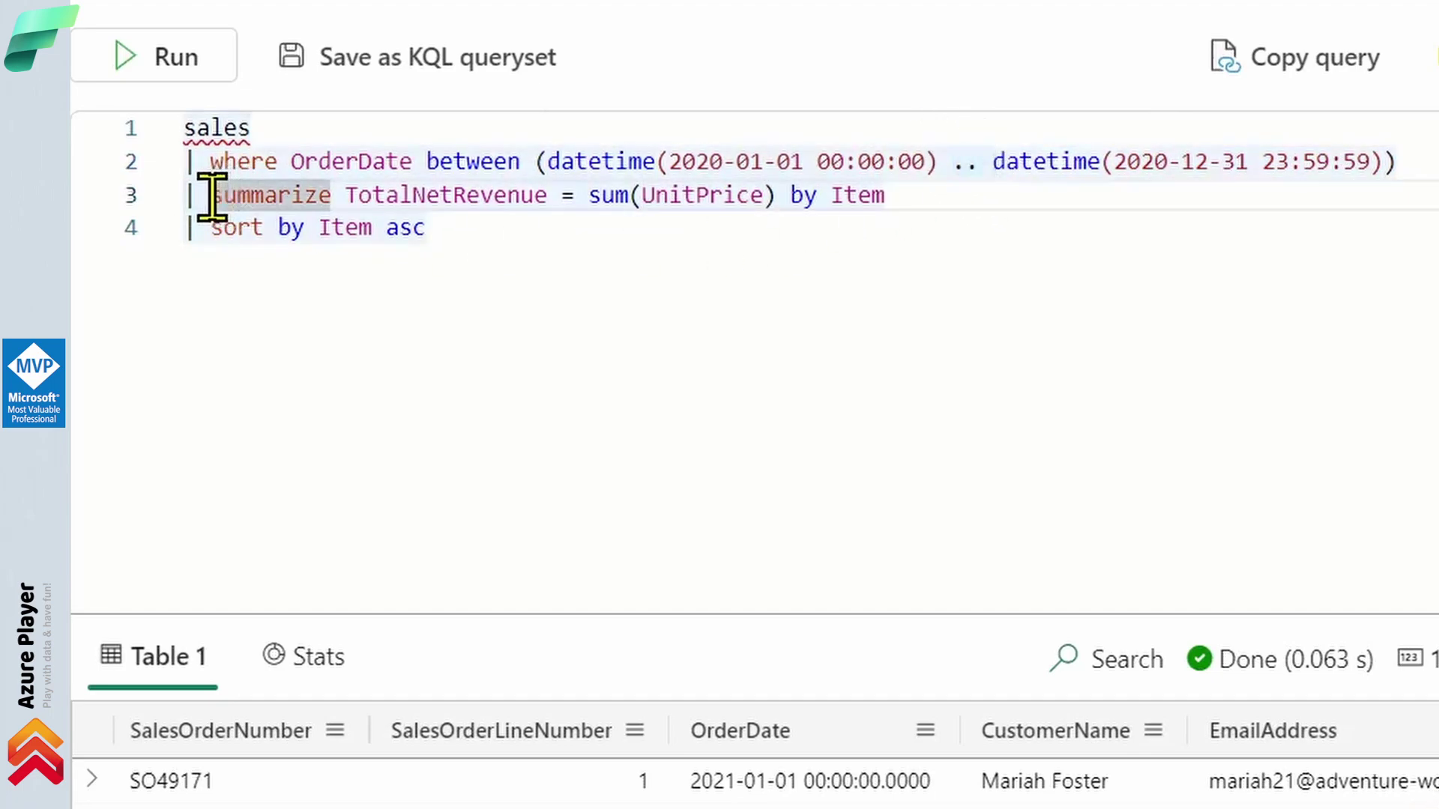
{"action": "left_click_drag", "start_coordinate": [210, 197], "coordinate": [604, 198]}
{"action": "left_click", "coordinate": [604, 198]}
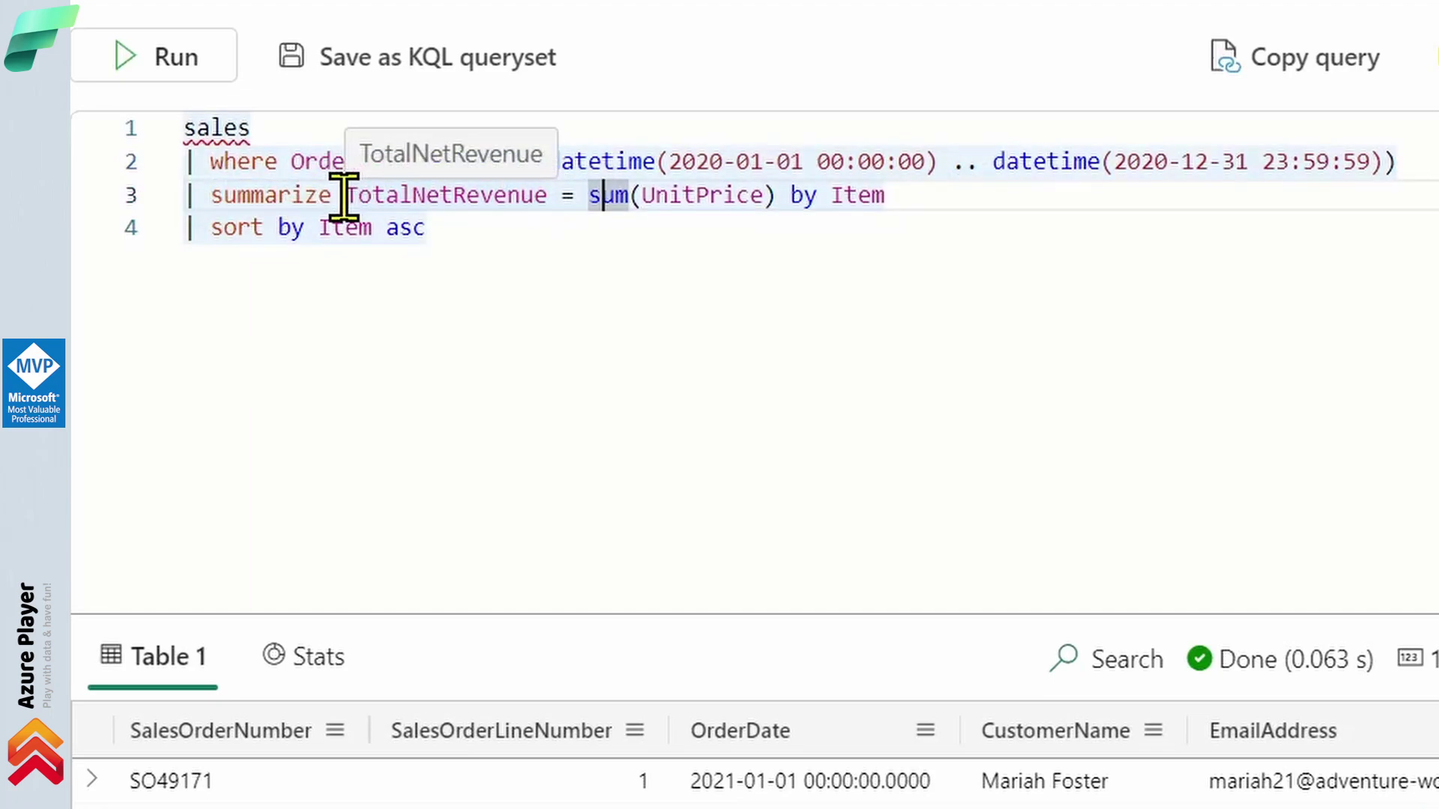
{"action": "left_click_drag", "start_coordinate": [344, 194], "coordinate": [599, 187]}
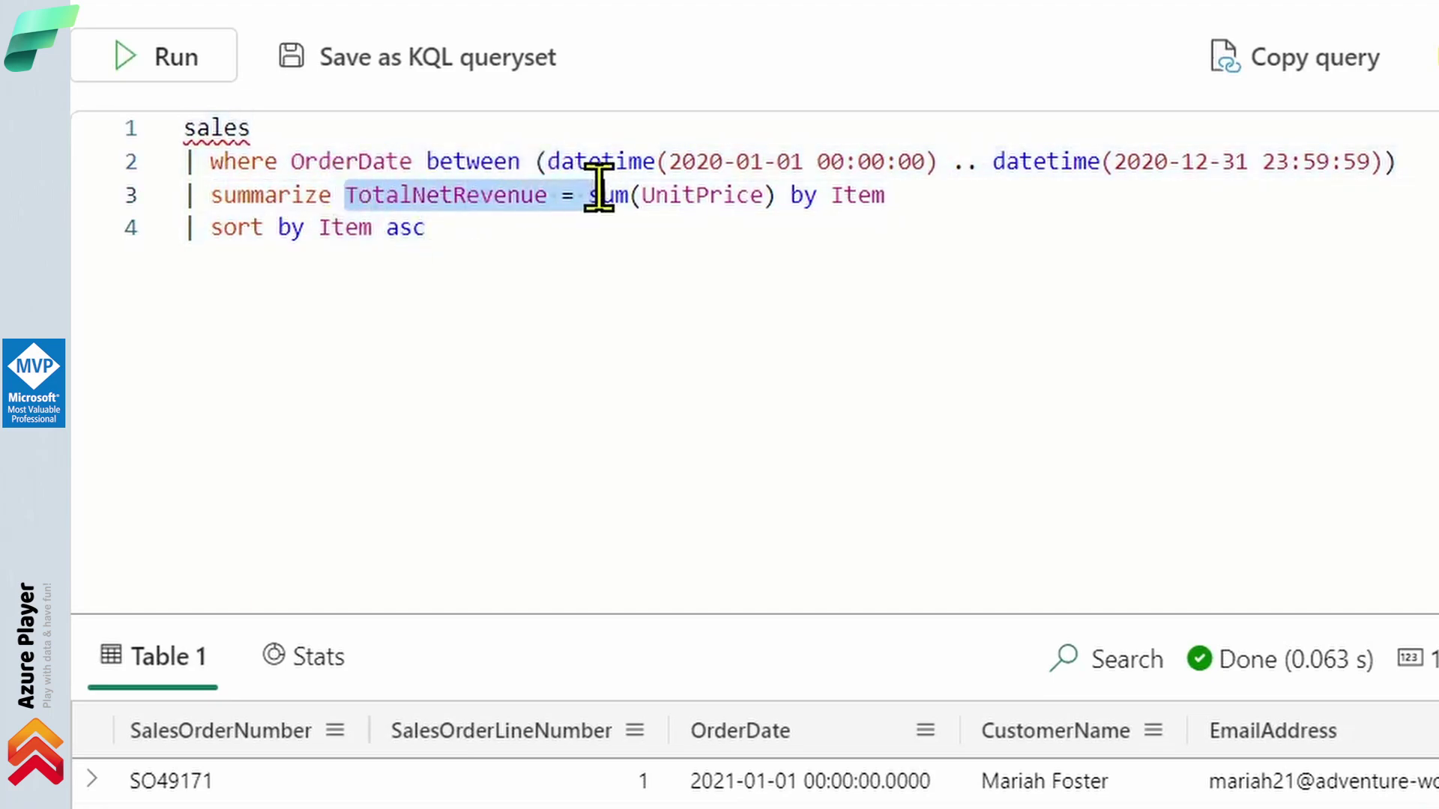
{"action": "left_click", "coordinate": [600, 188]}
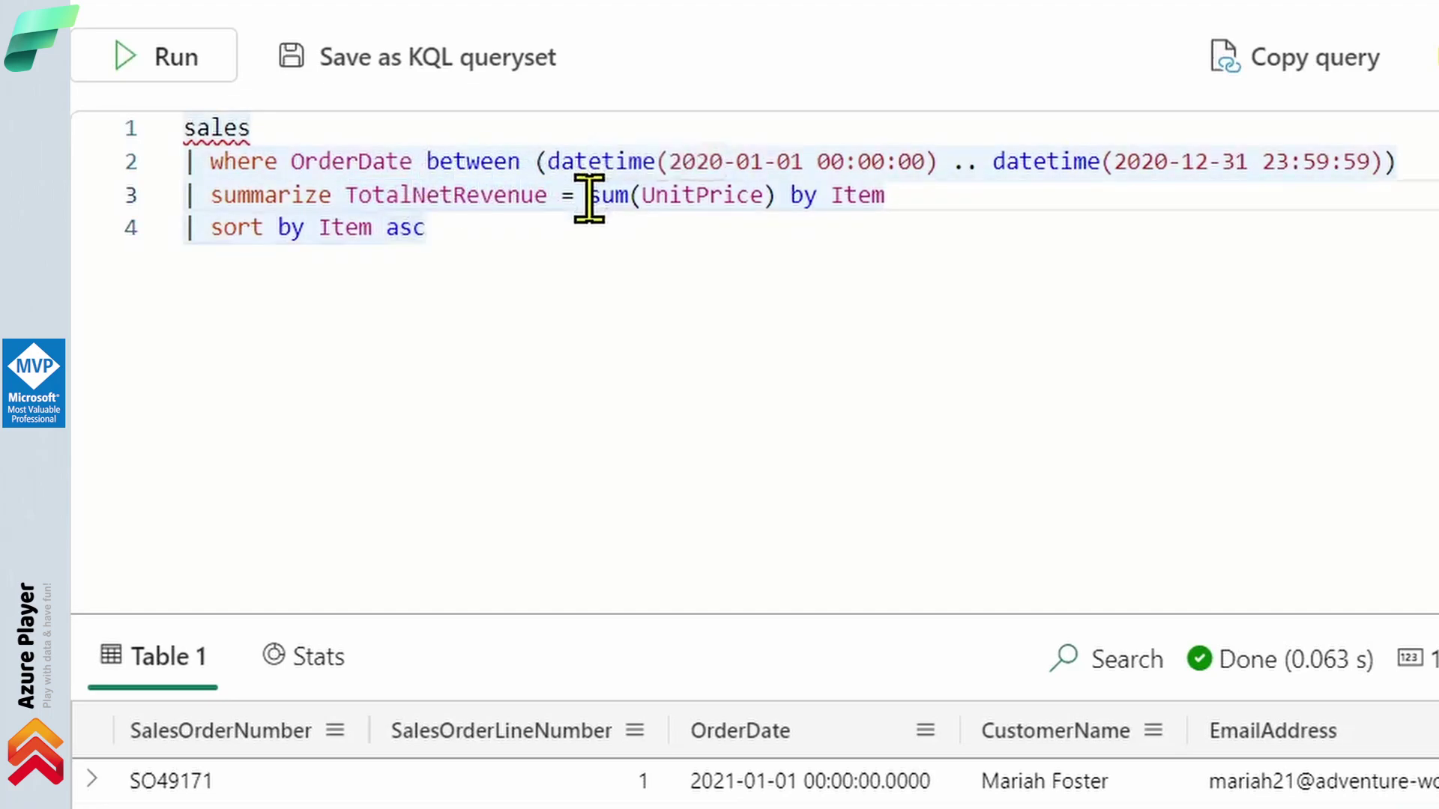
Review the by Item grouping and the ascending sort by Item
{"action": "left_click", "coordinate": [762, 245]}
{"action": "left_click", "coordinate": [954, 193]}
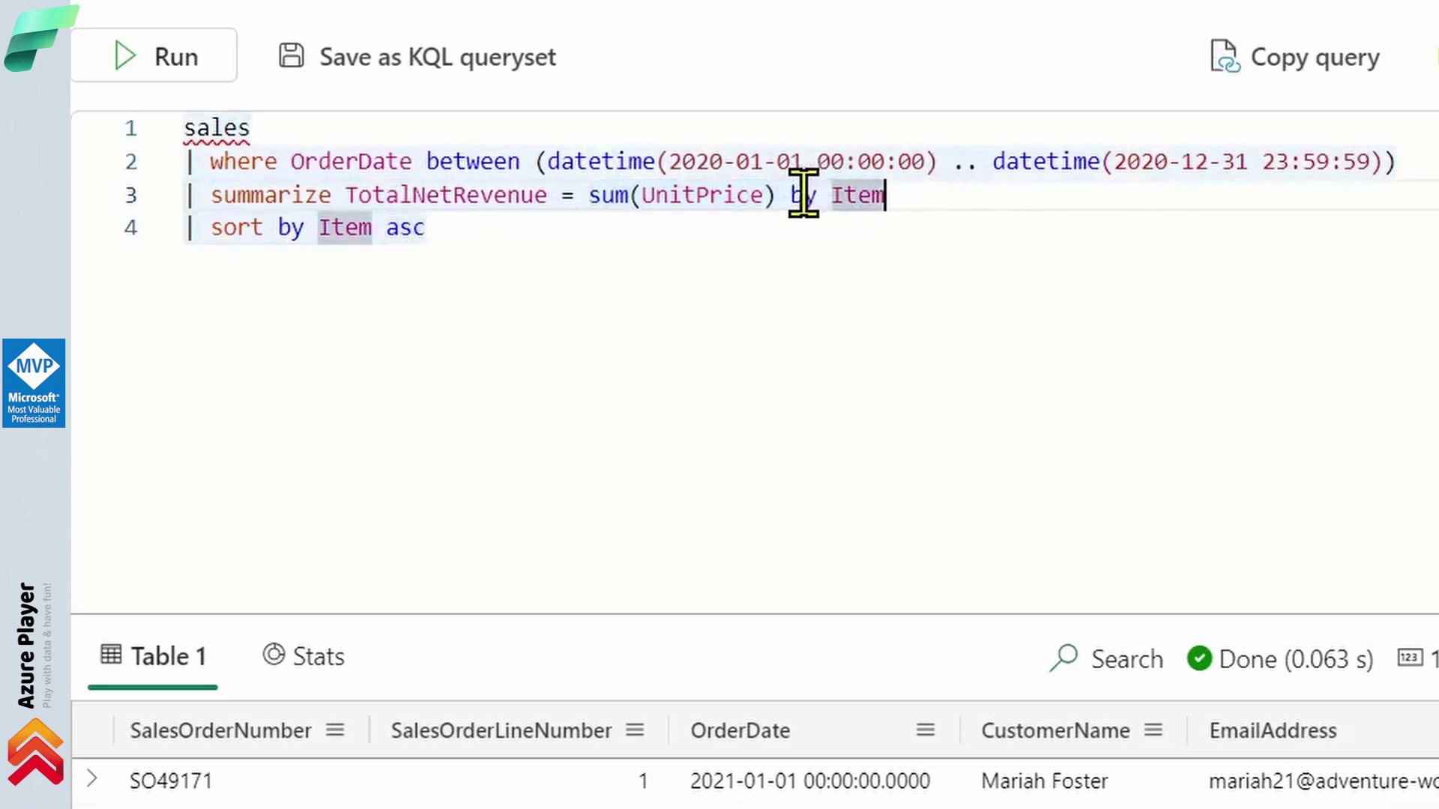
{"action": "left_click_drag", "start_coordinate": [800, 193], "coordinate": [884, 193]}
{"action": "left_click", "coordinate": [883, 193]}
{"action": "left_click", "coordinate": [553, 241]}
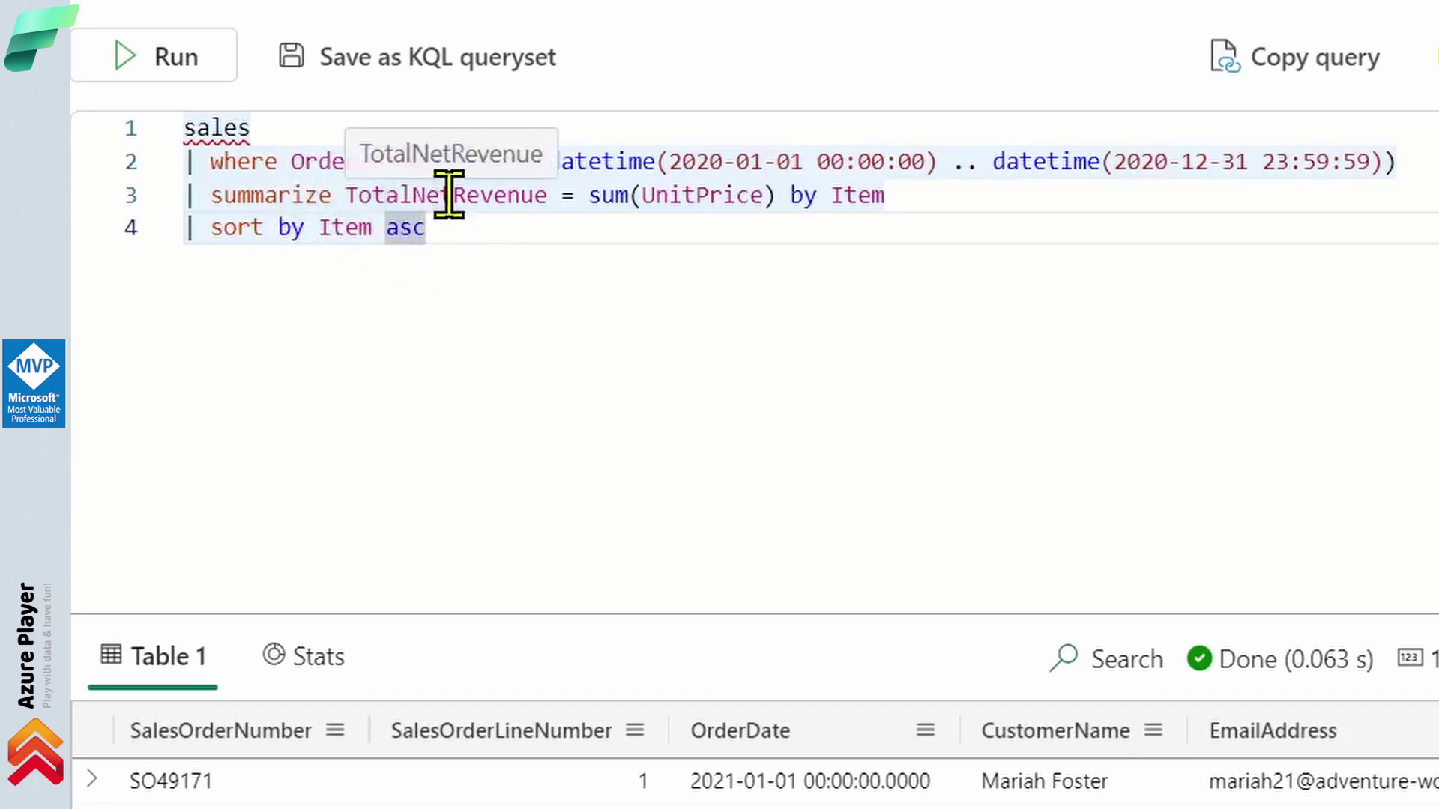
{"action": "left_click_drag", "start_coordinate": [790, 196], "coordinate": [922, 193]}
{"action": "left_click", "coordinate": [922, 193]}
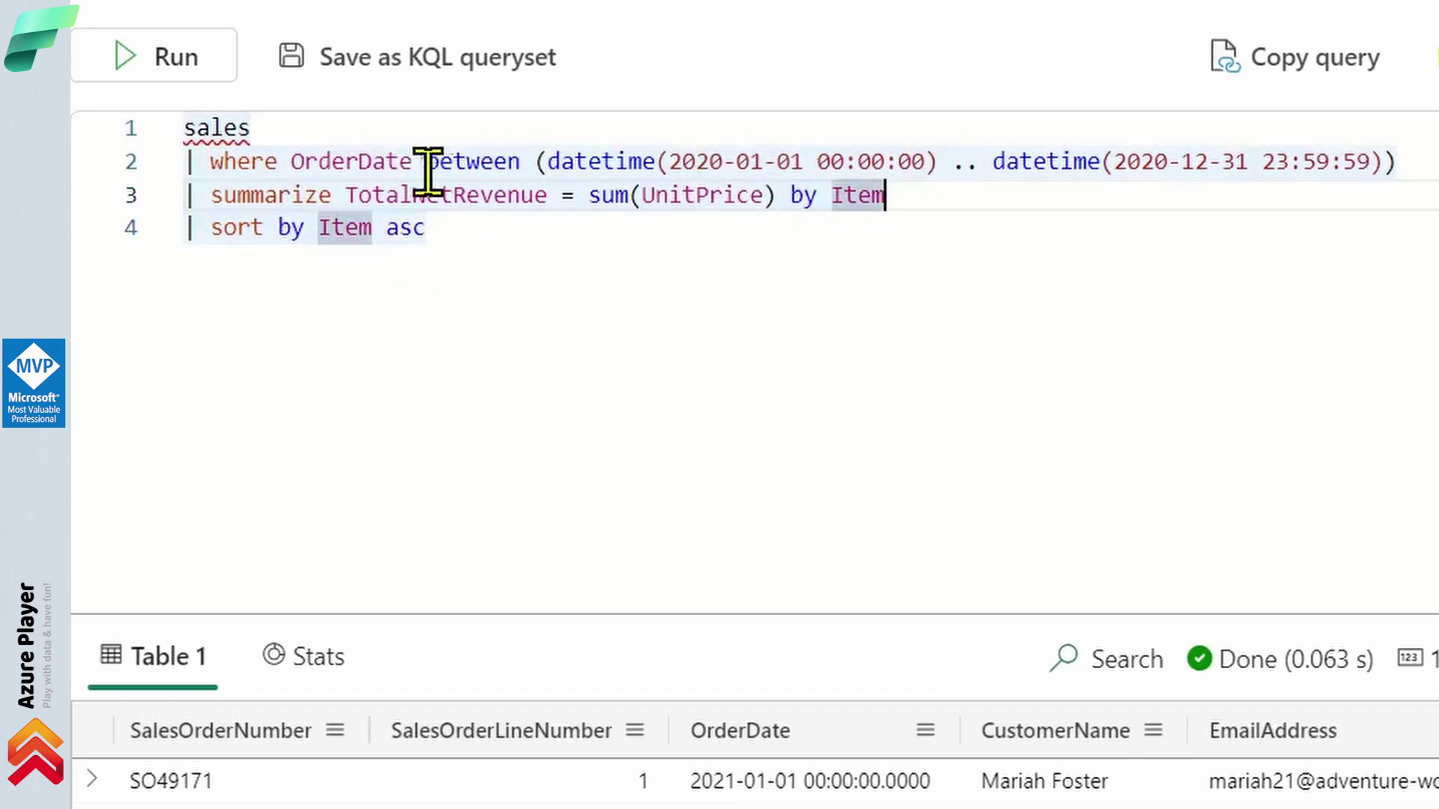
{"action": "left_click_drag", "start_coordinate": [346, 195], "coordinate": [553, 193]}
{"action": "double_click", "coordinate": [658, 195]}
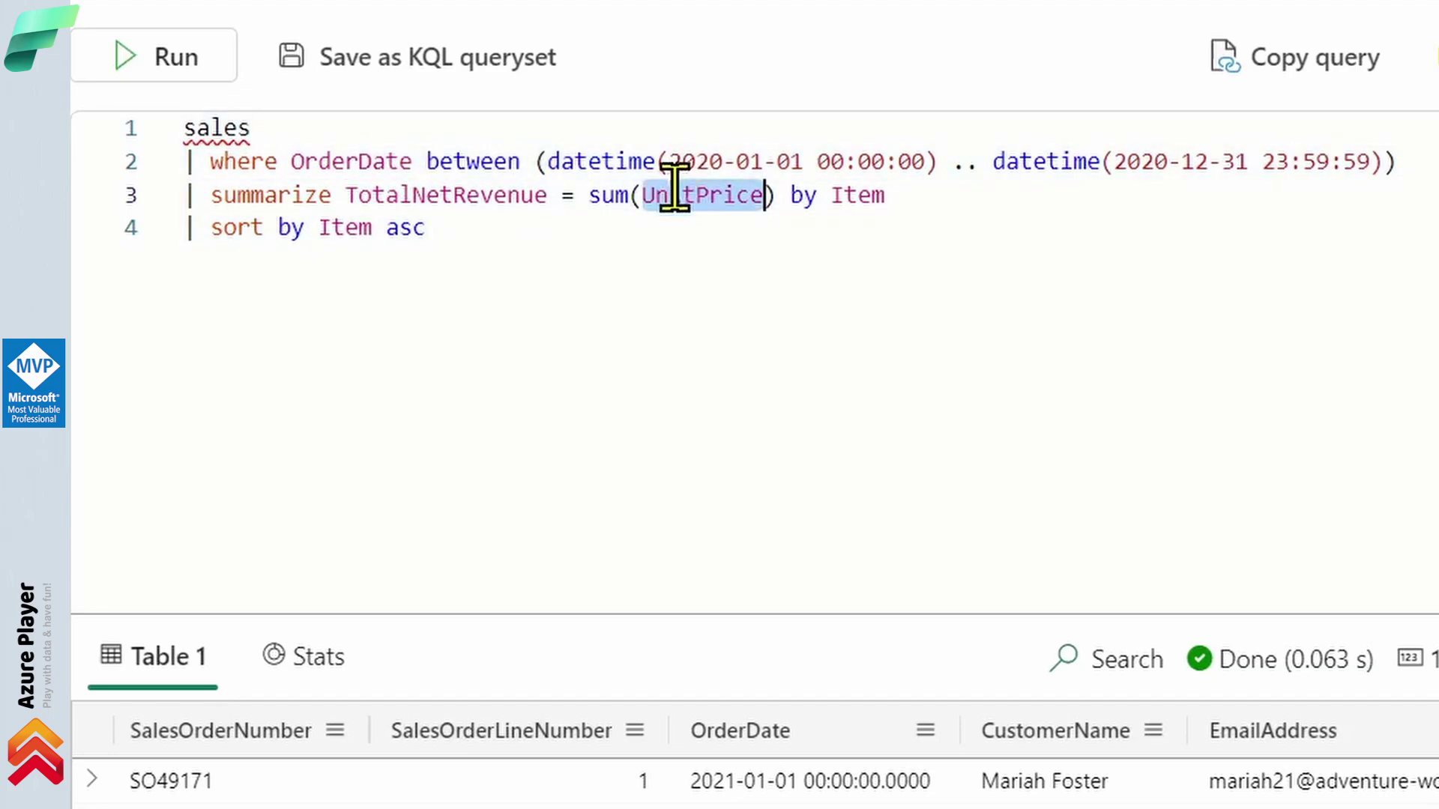
{"action": "left_click", "coordinate": [469, 195]}
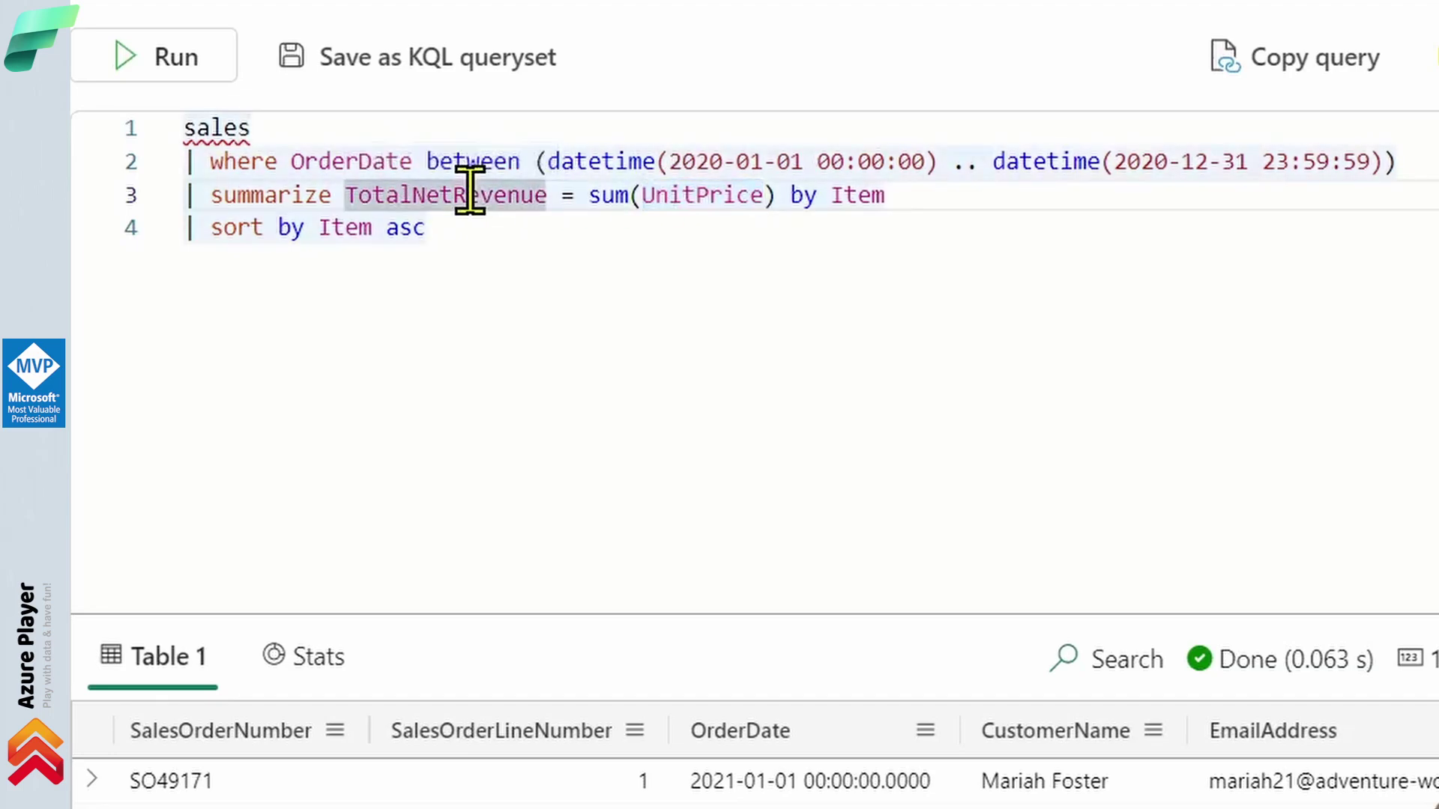
{"action": "left_click", "coordinate": [492, 241]}
{"action": "left_click_drag", "start_coordinate": [241, 229], "coordinate": [517, 228]}
{"action": "left_click", "coordinate": [518, 227]}
After the failed run, capitalize the table name on line 1 from 'sales' to 'Sales'
{"action": "left_click", "coordinate": [192, 69]}
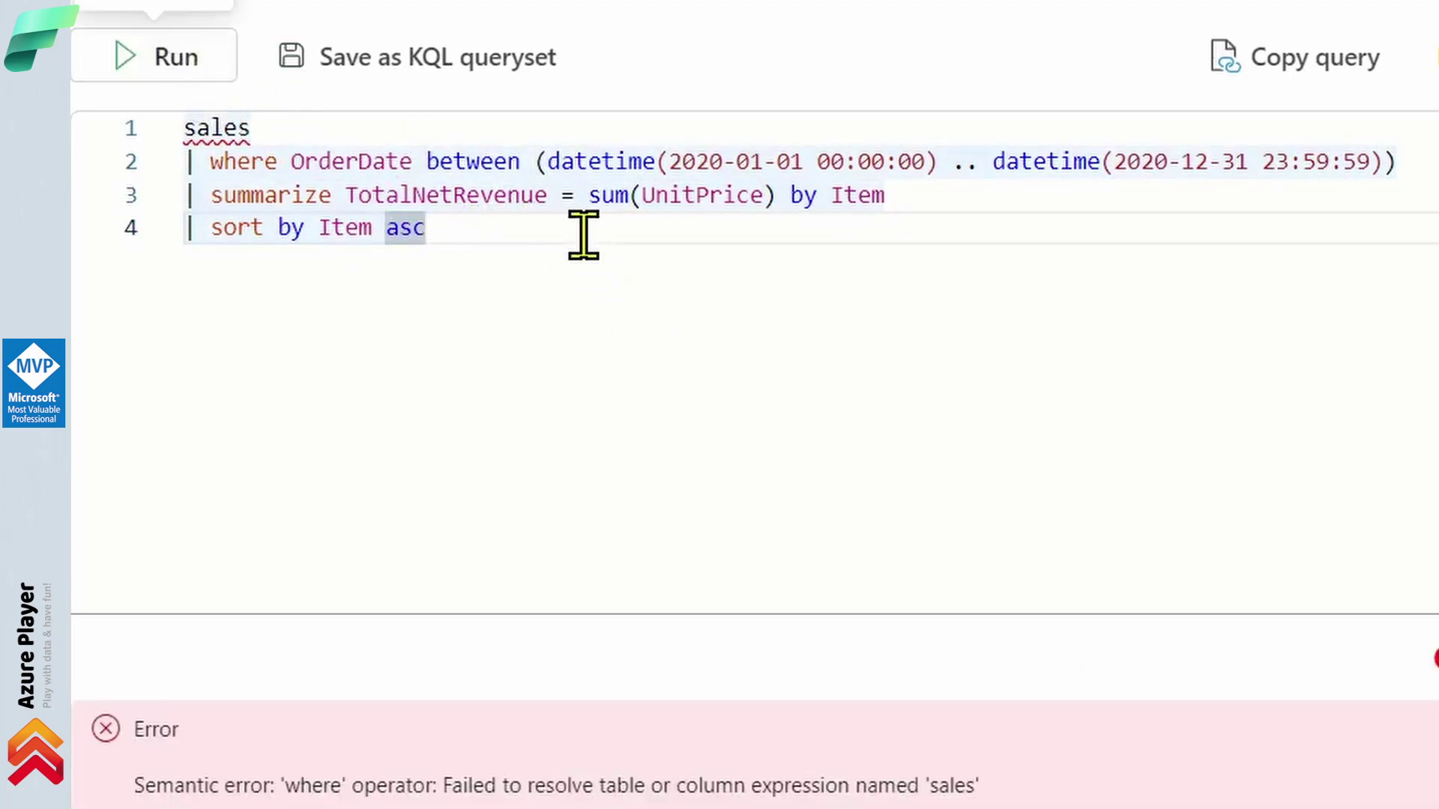
{"action": "left_click", "coordinate": [273, 123]}
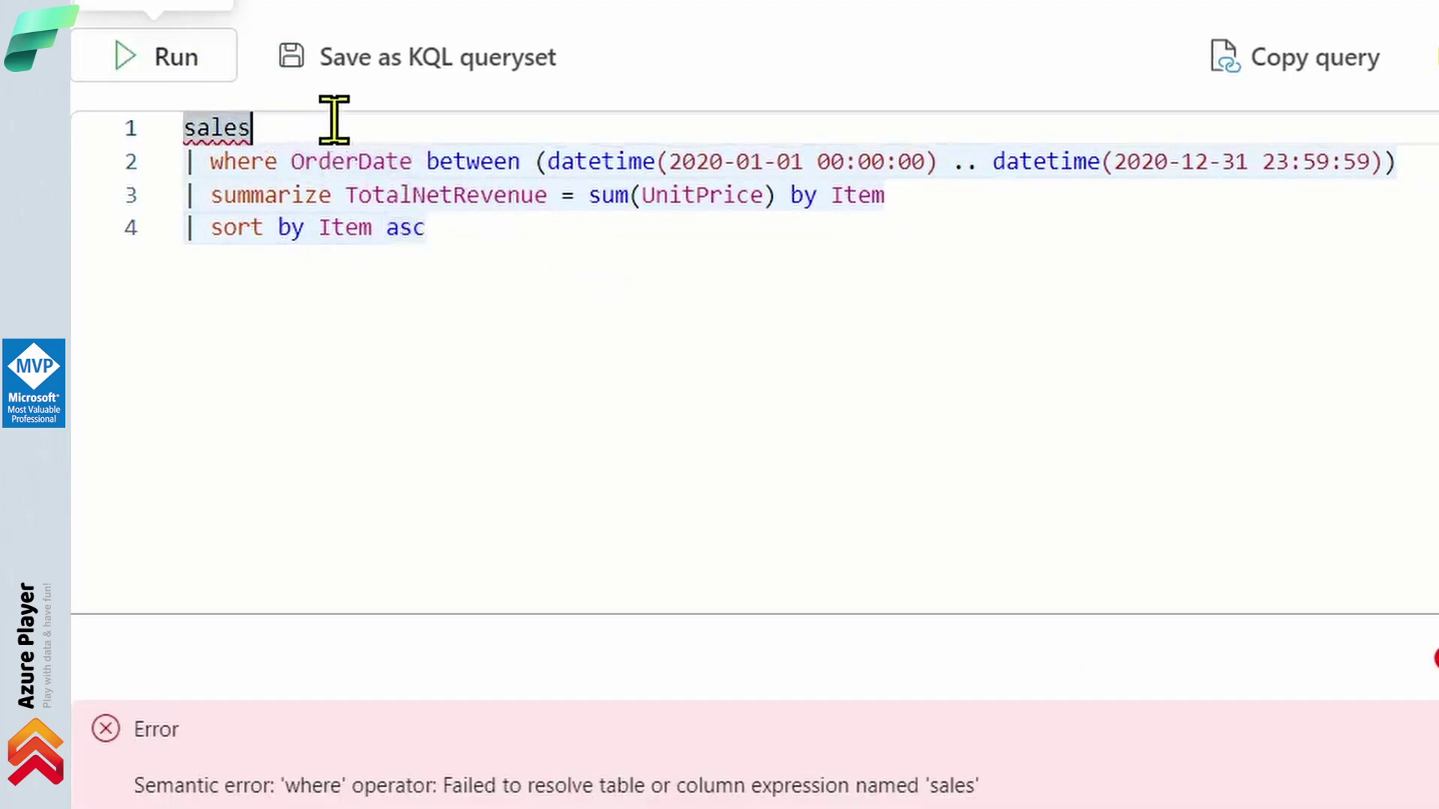
{"action": "left_click", "coordinate": [212, 126]}
{"action": "key", "text": "Home"}
{"action": "key", "text": "Delete"}
{"action": "type", "text": "S"}
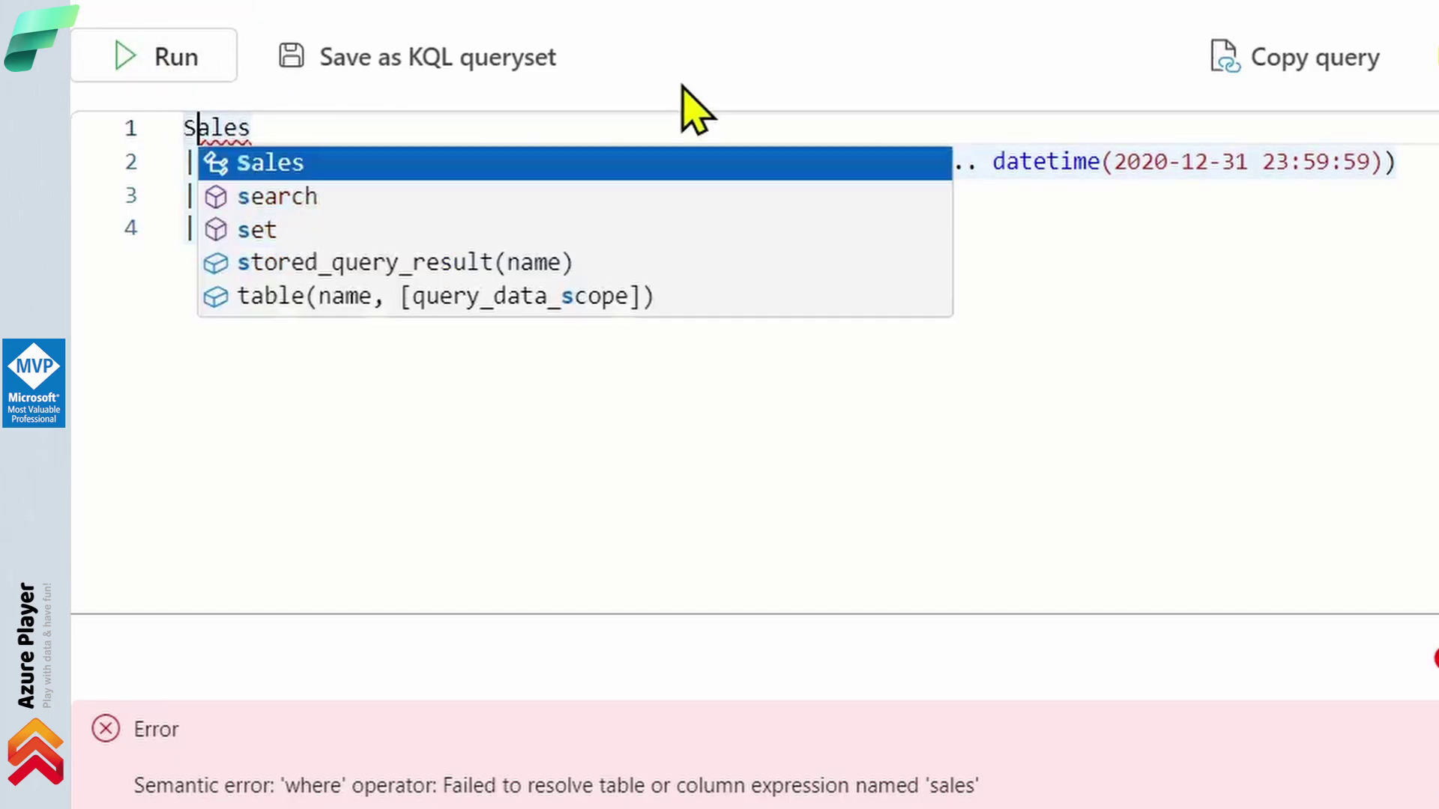
{"action": "key", "text": "Escape"}
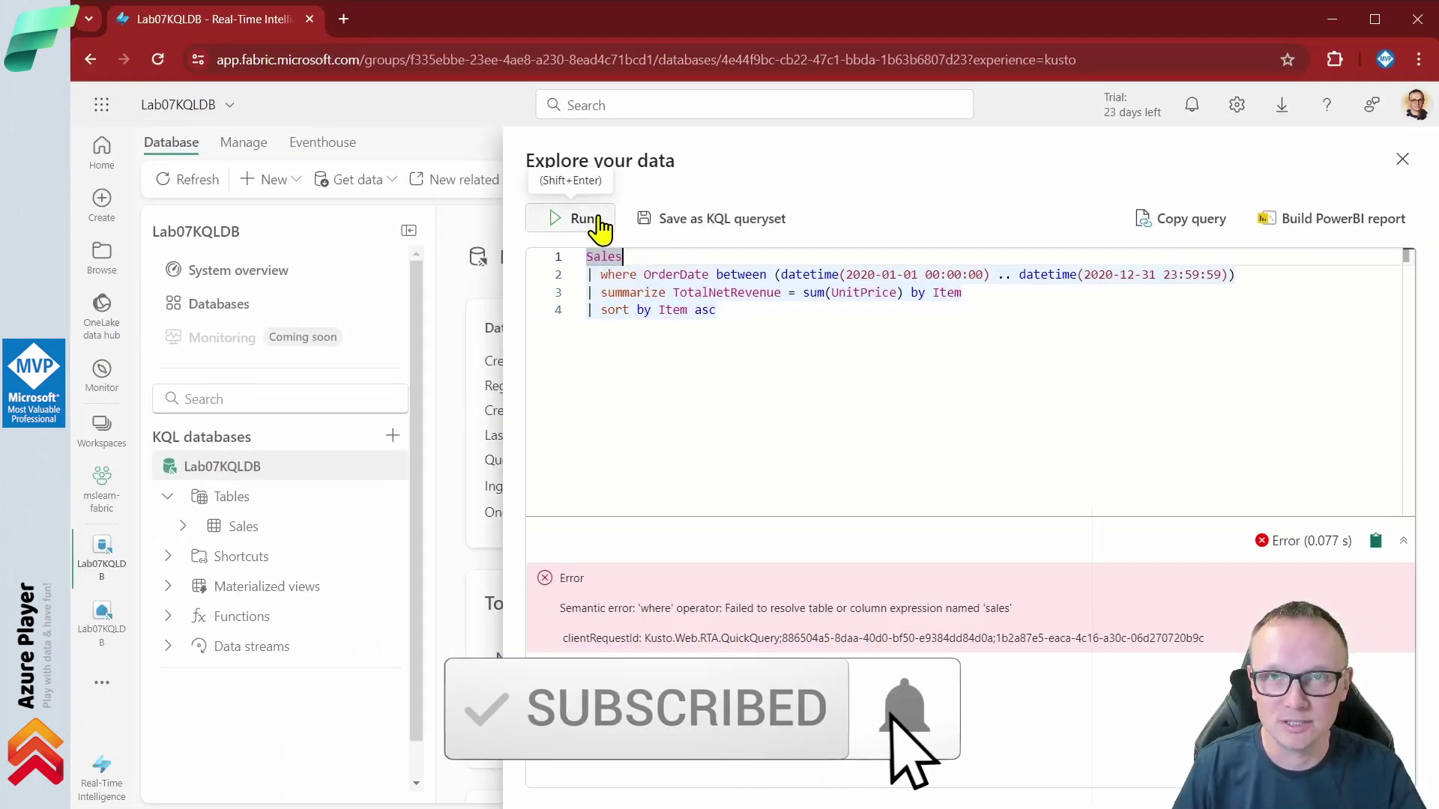
{"action": "left_click", "coordinate": [638, 259]}
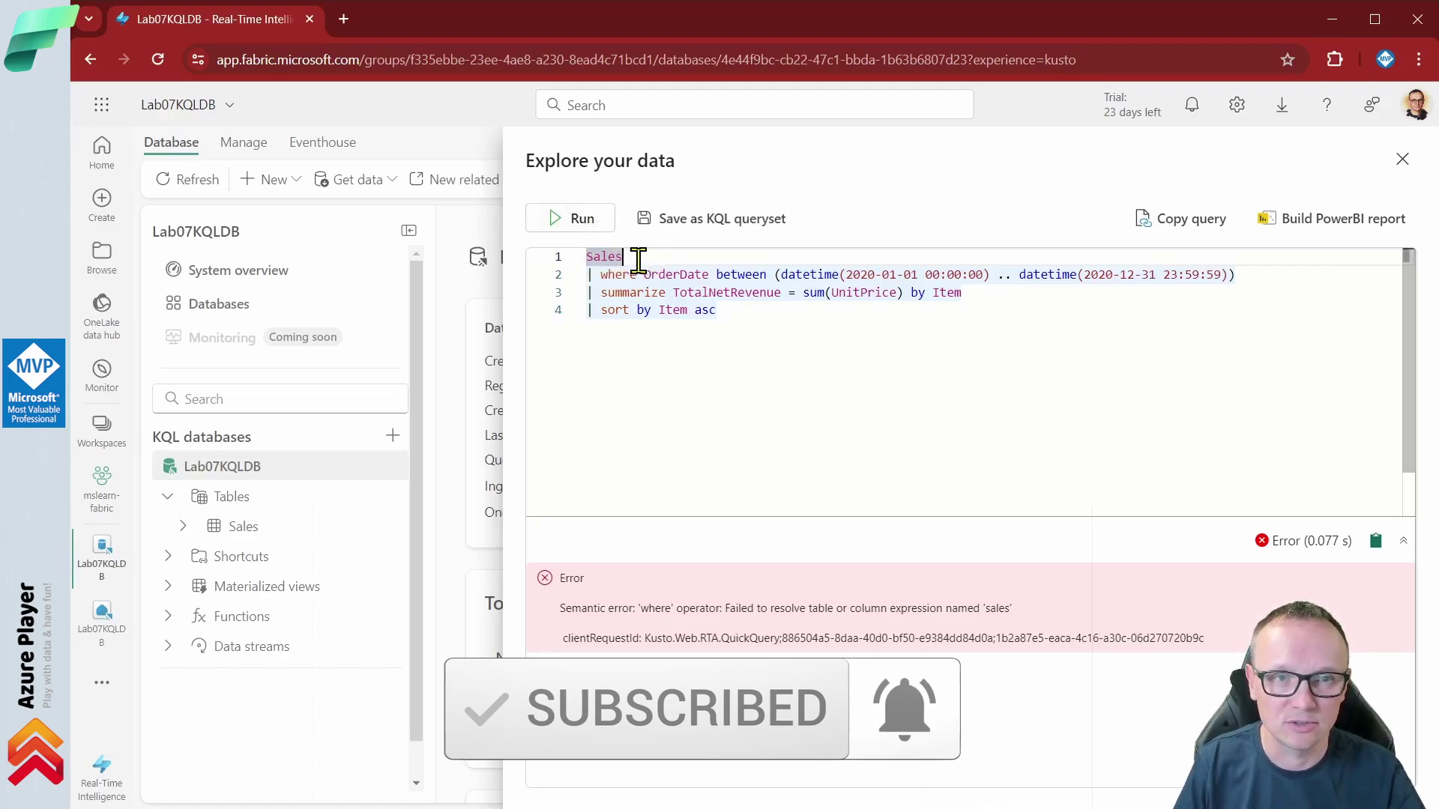
{"action": "left_click", "coordinate": [739, 312]}
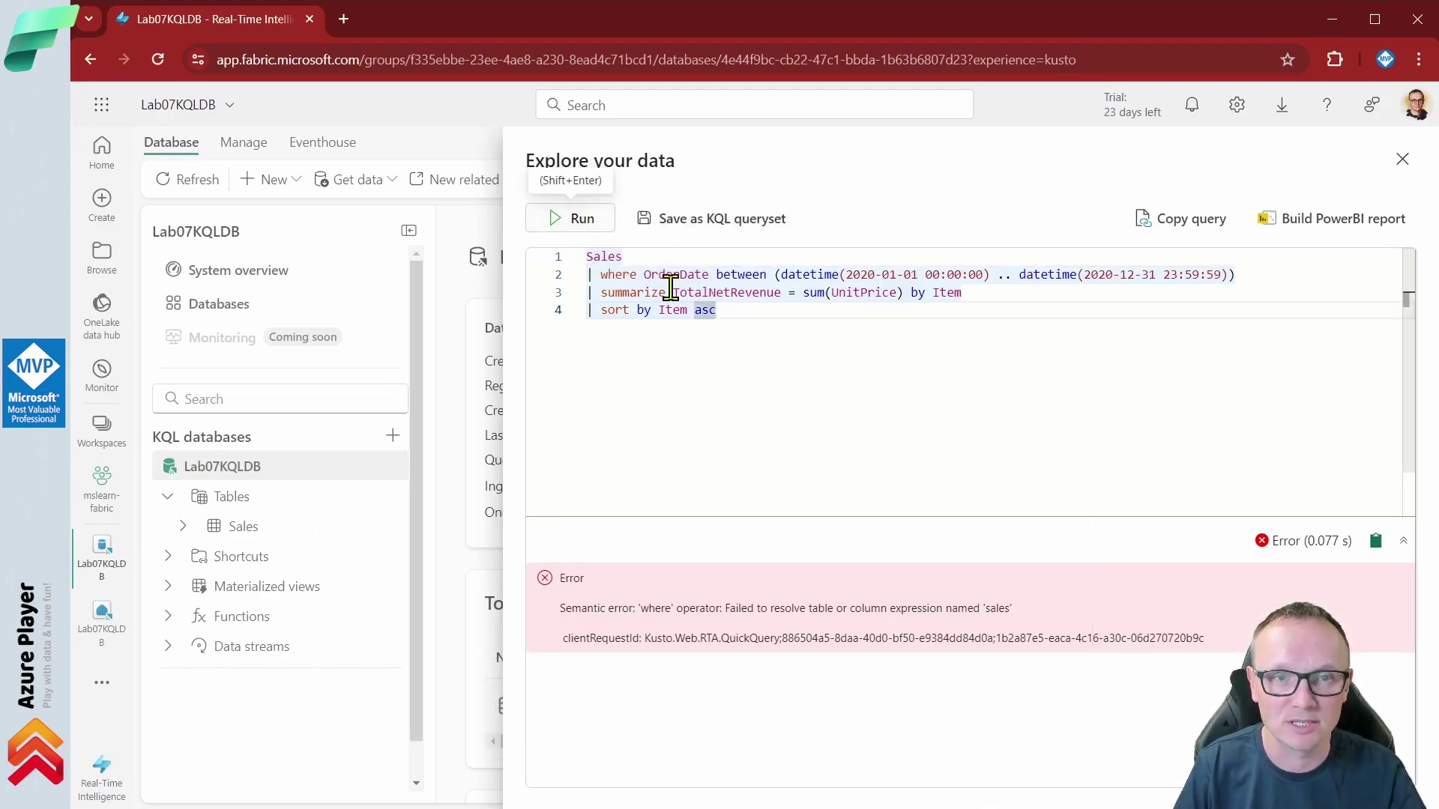
Run the fixed query, getting 44 records, and inspect the Mountain-100 Black result rows
{"action": "left_click", "coordinate": [580, 219]}
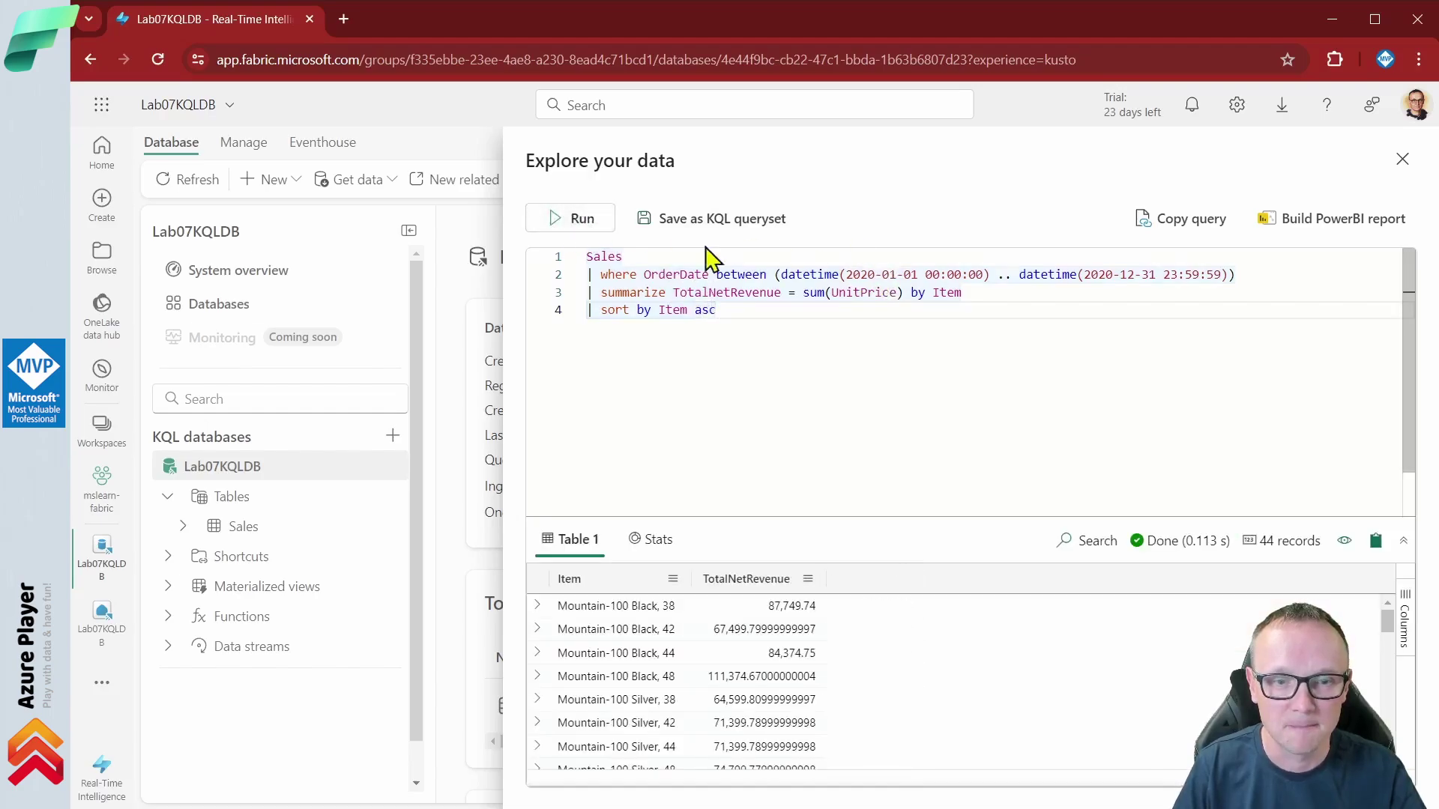
{"action": "left_click", "coordinate": [539, 606]}
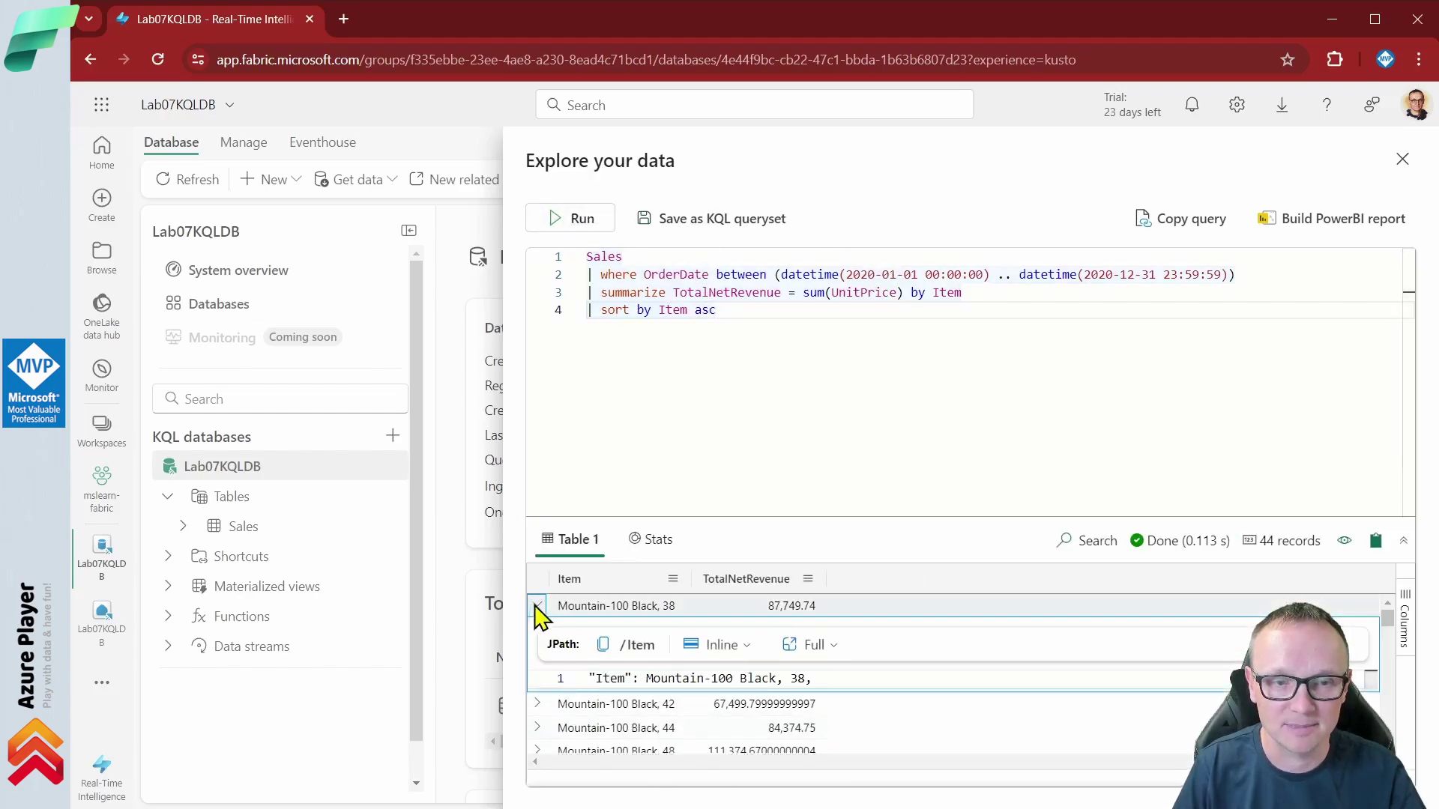
{"action": "left_click", "coordinate": [539, 606]}
{"action": "left_click", "coordinate": [538, 629]}
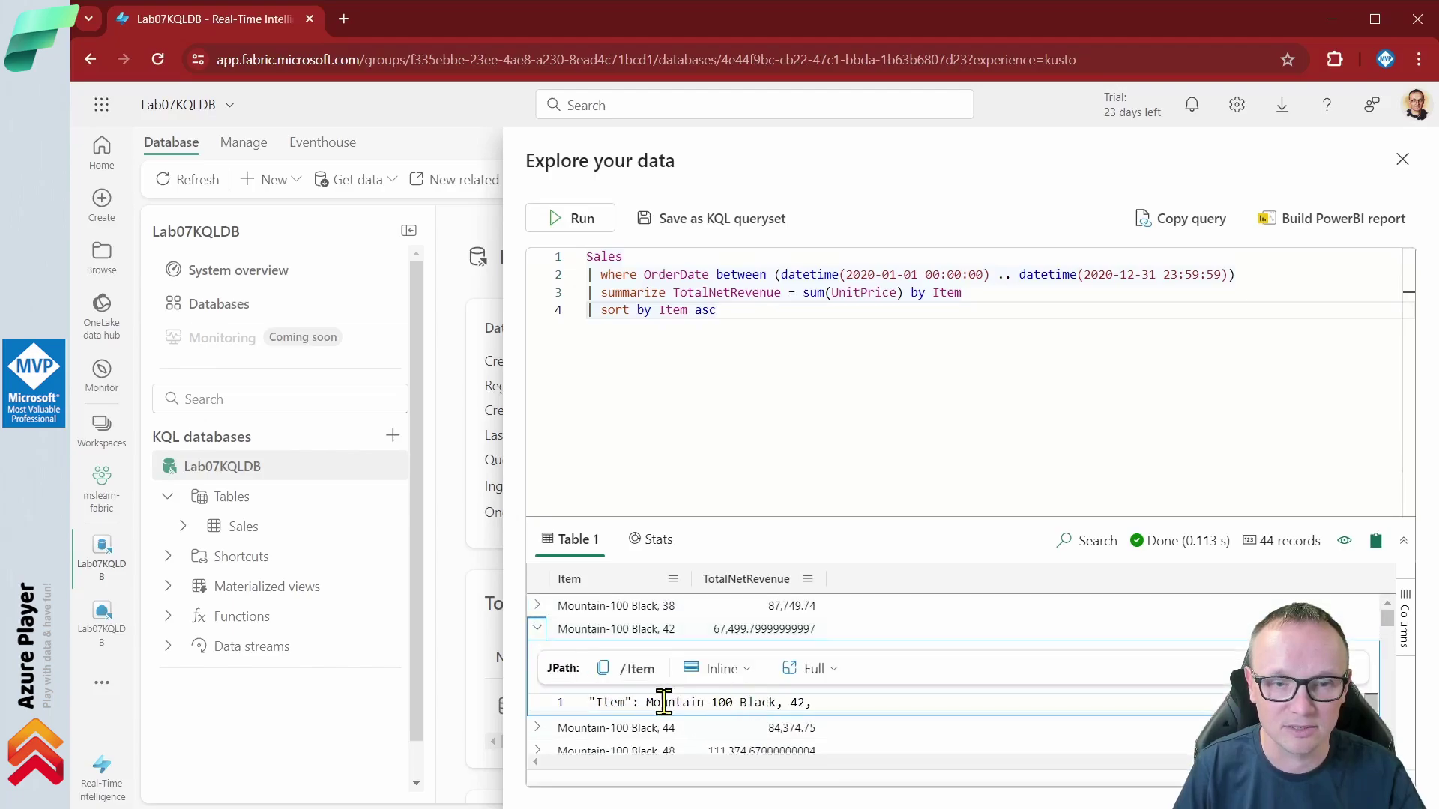
{"action": "left_click", "coordinate": [539, 629]}
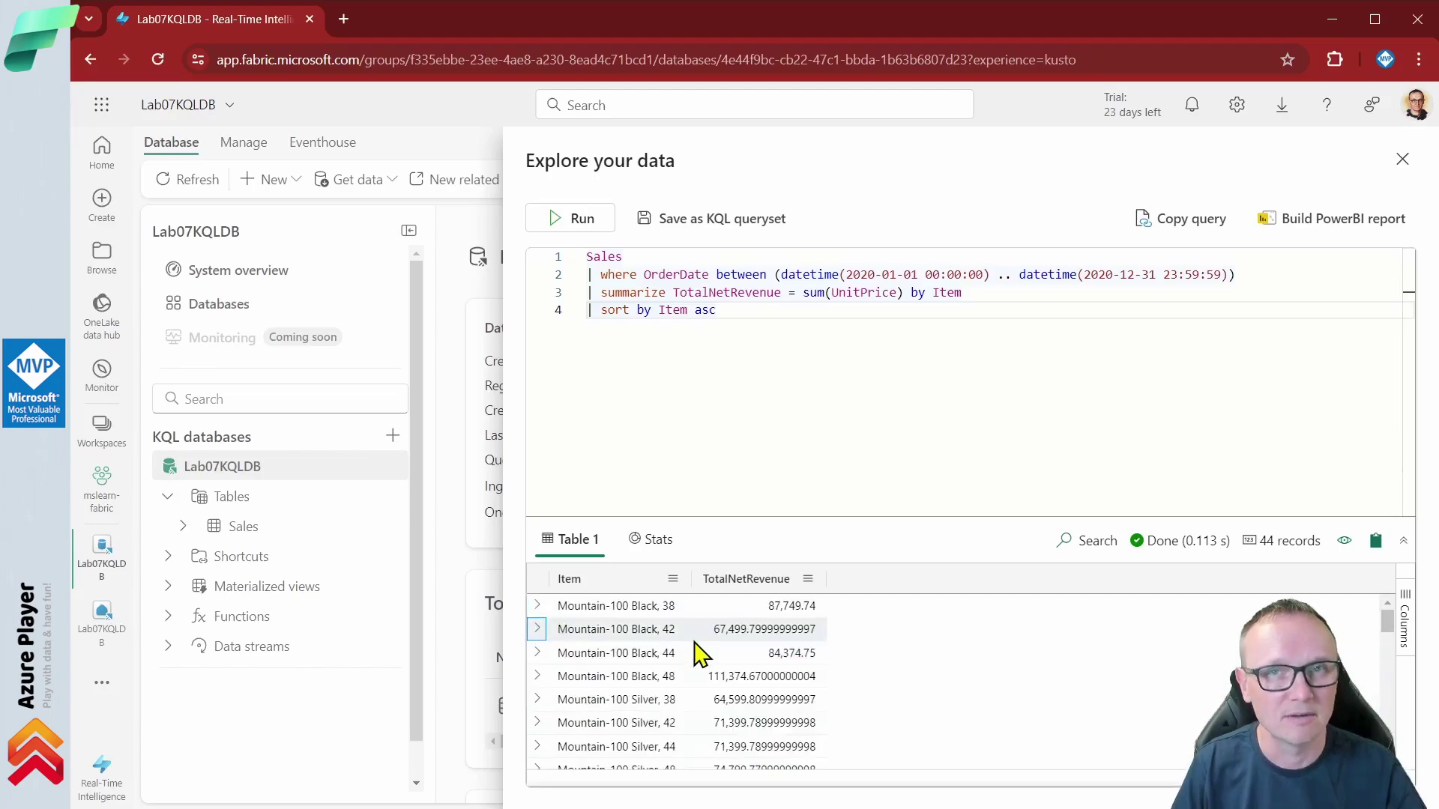
{"action": "left_click", "coordinate": [537, 653]}
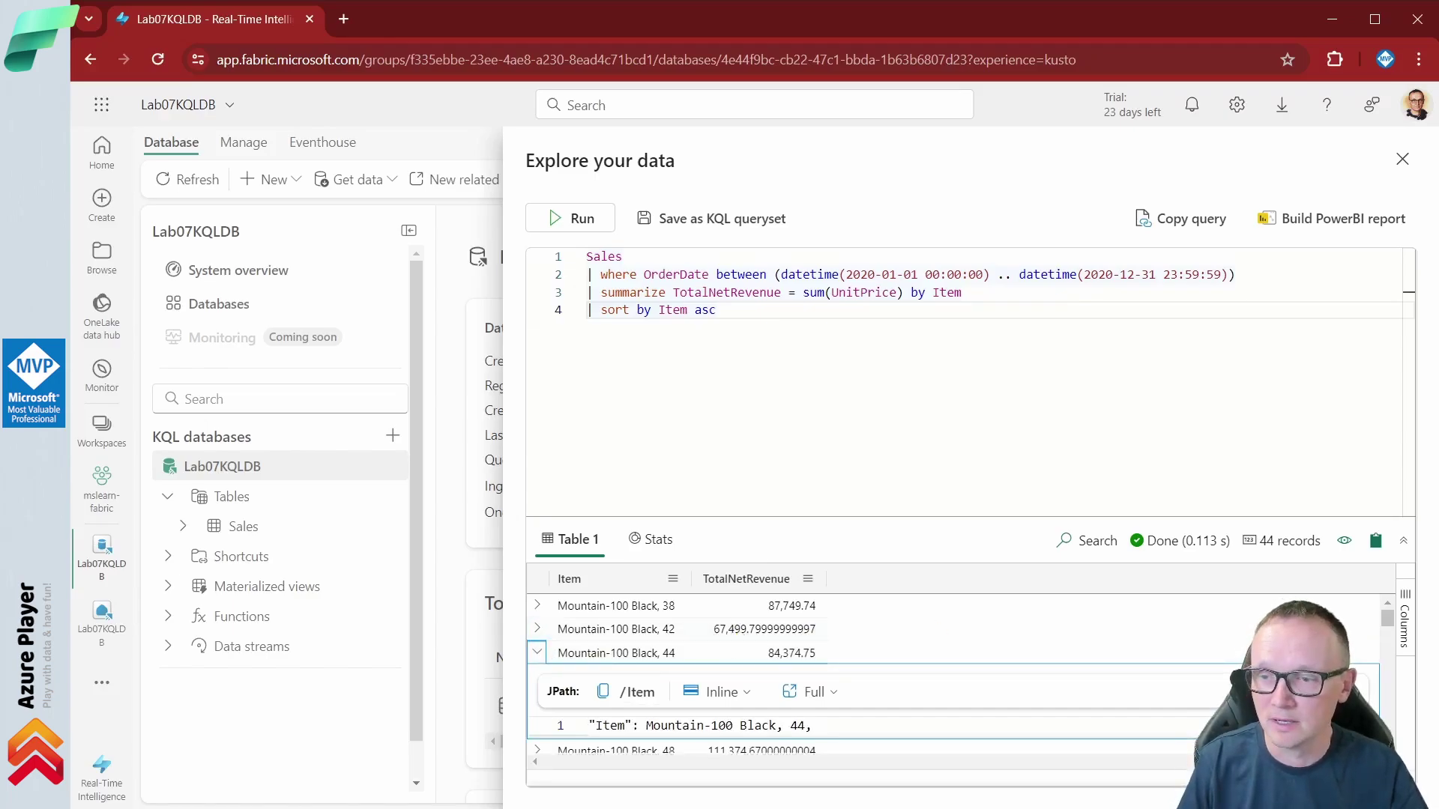
{"action": "scroll", "coordinate": [748, 360], "scroll_direction": "down", "scroll_amount": 1}
{"action": "left_click", "coordinate": [752, 360]}
{"action": "scroll", "coordinate": [755, 360], "scroll_direction": "up", "scroll_amount": 1}
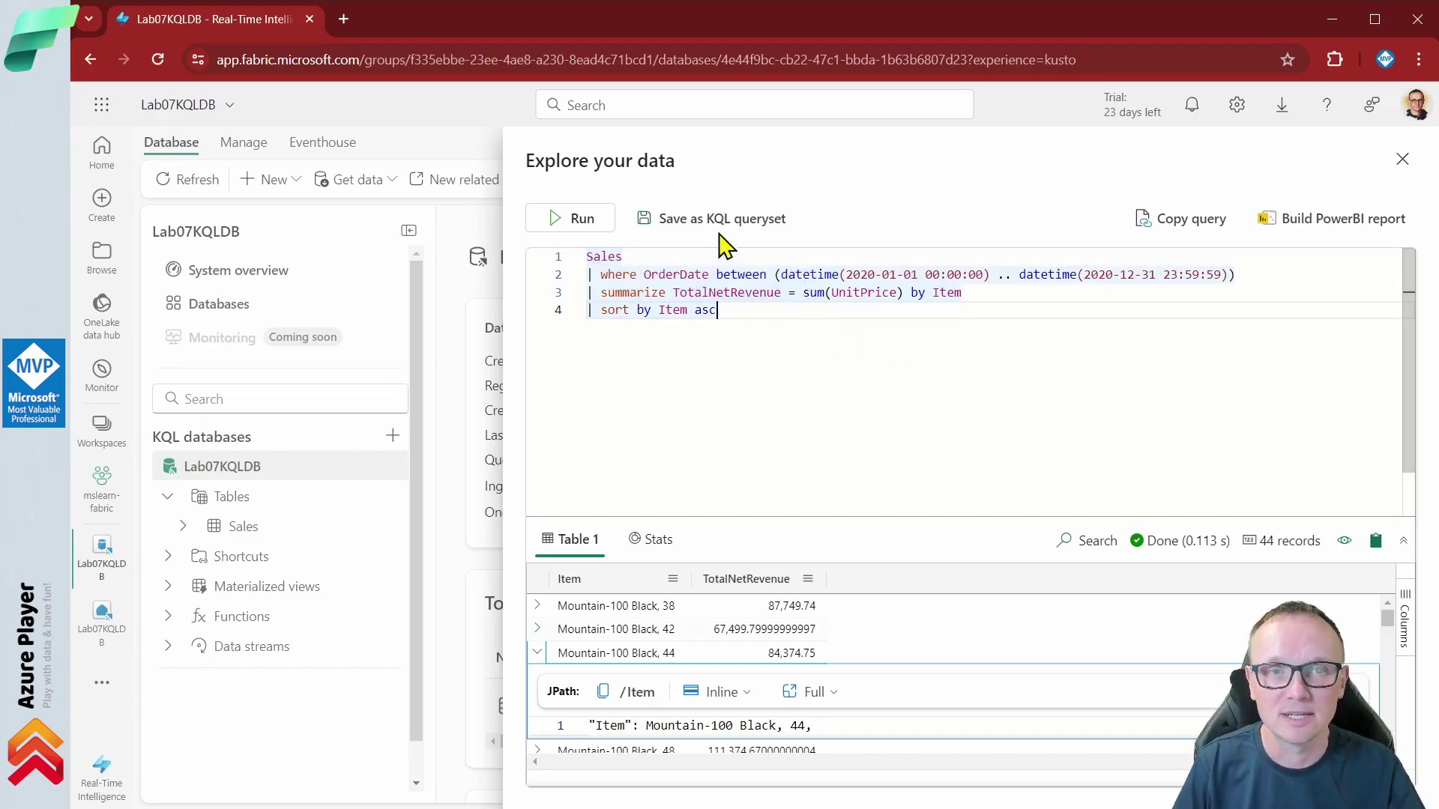
Save the query as a KQL queryset named 'Revenue by Product'
{"action": "left_click", "coordinate": [782, 227]}
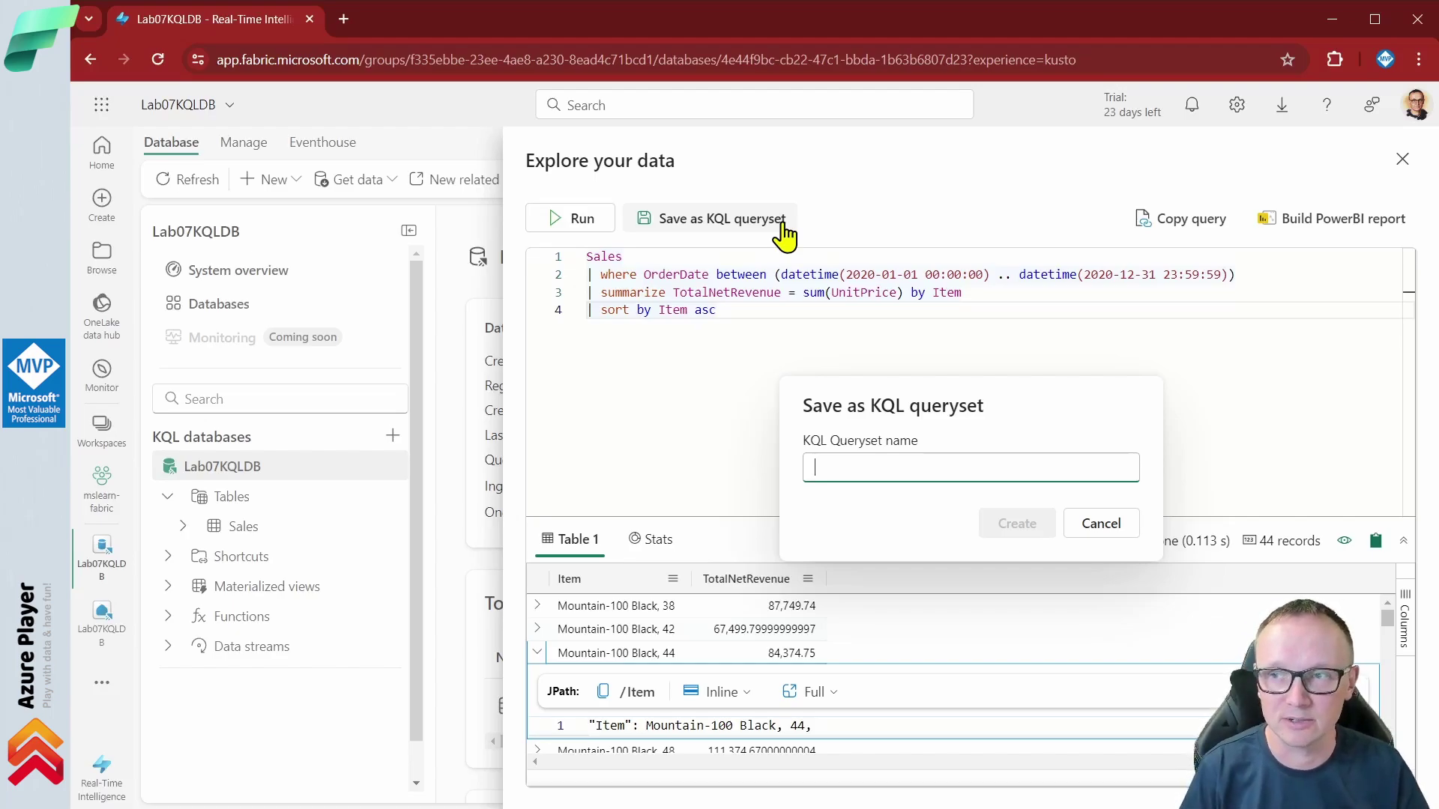
{"action": "type", "text": "Revenue by Product"}
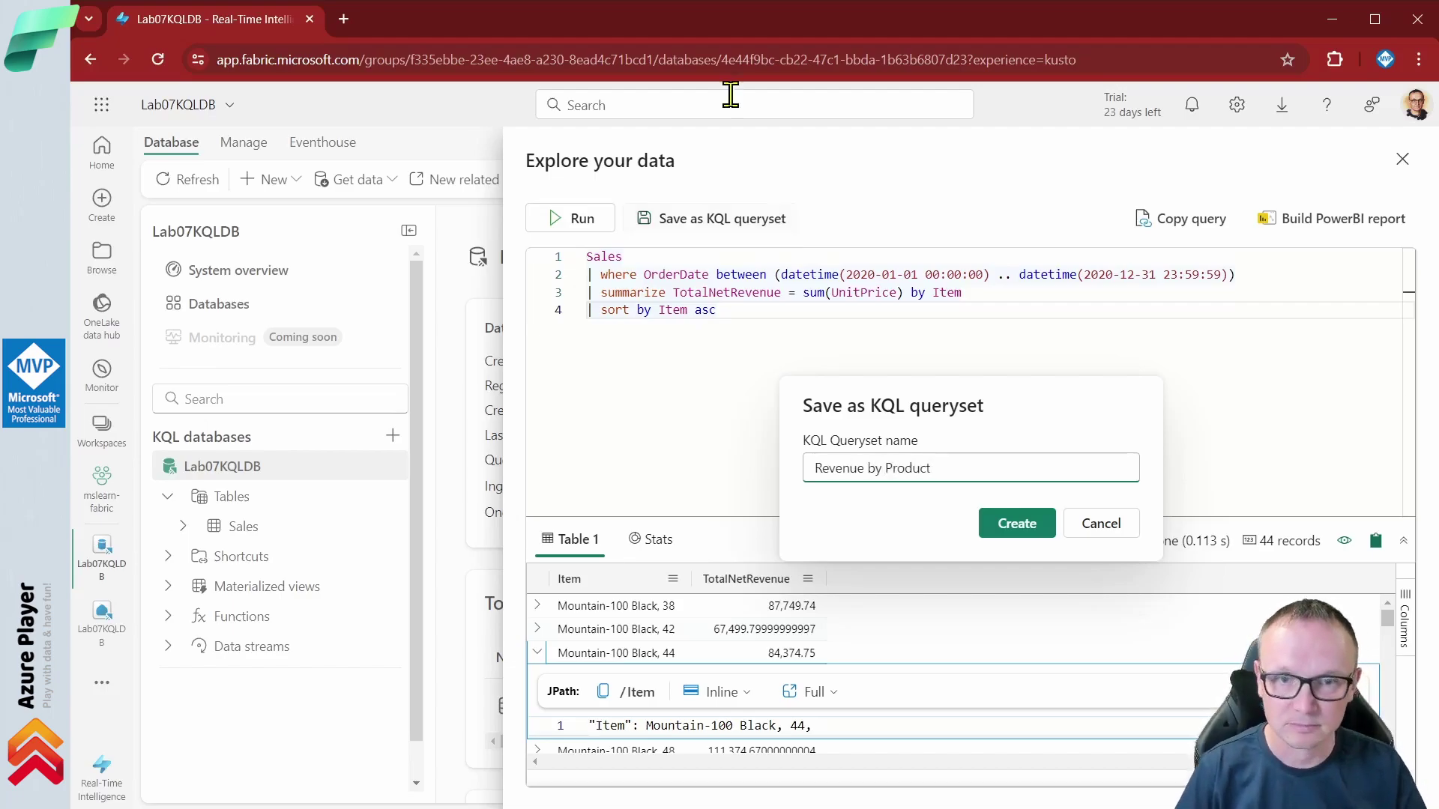
{"action": "left_click", "coordinate": [1023, 526]}
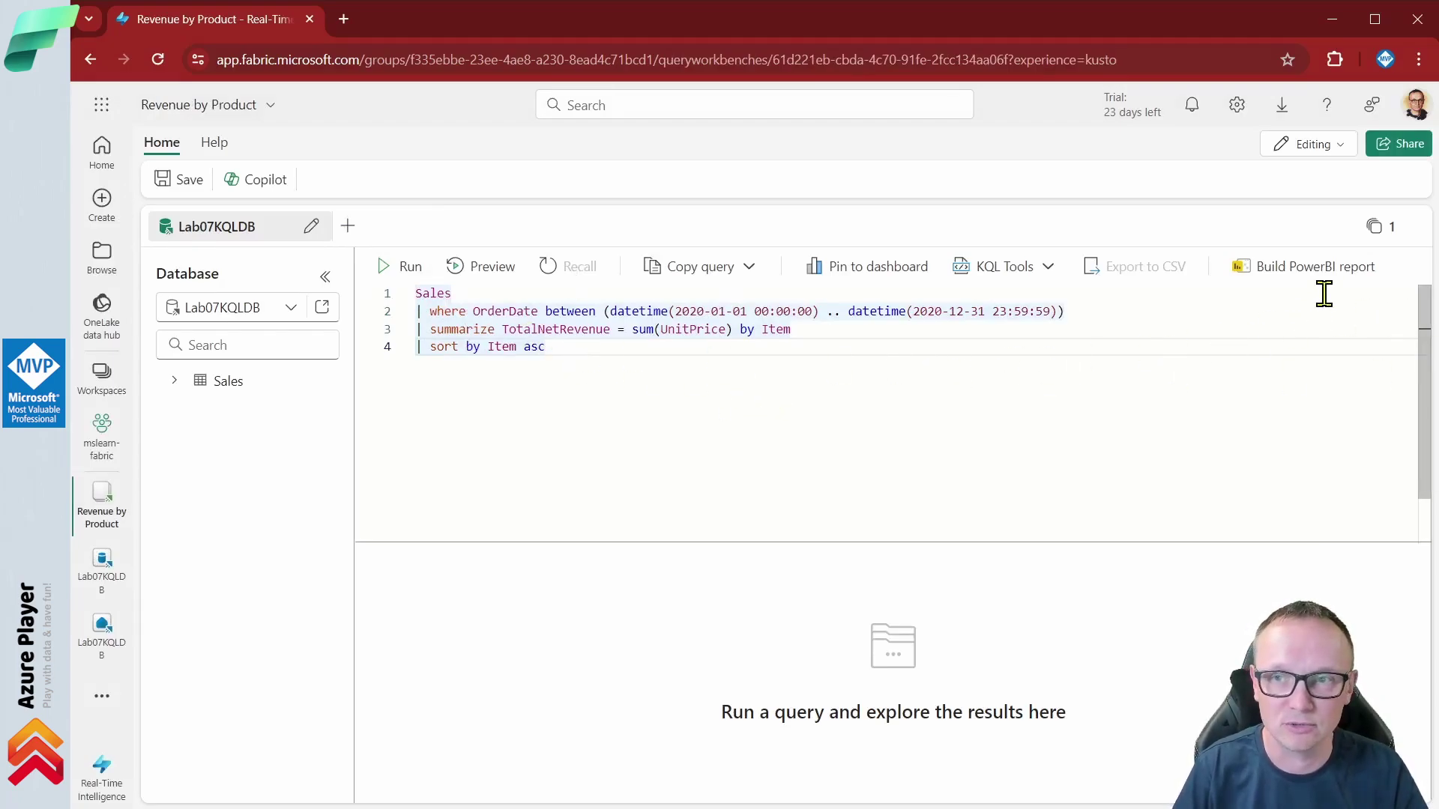
Build a Power BI visual of Item and TotalNetRevenue, enlarged and shown as a clustered bar chart
{"action": "left_click", "coordinate": [1284, 272]}
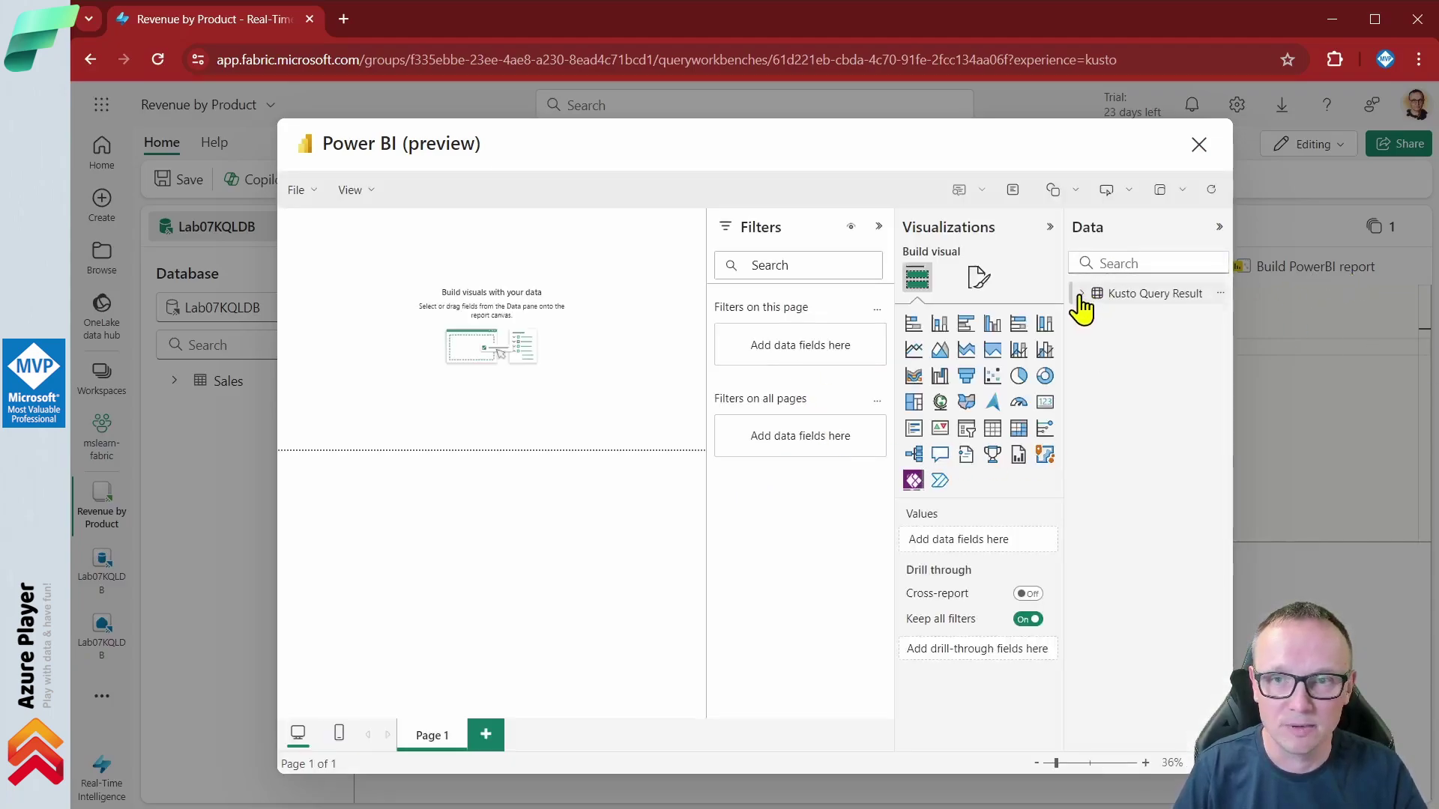
{"action": "left_click", "coordinate": [1080, 295]}
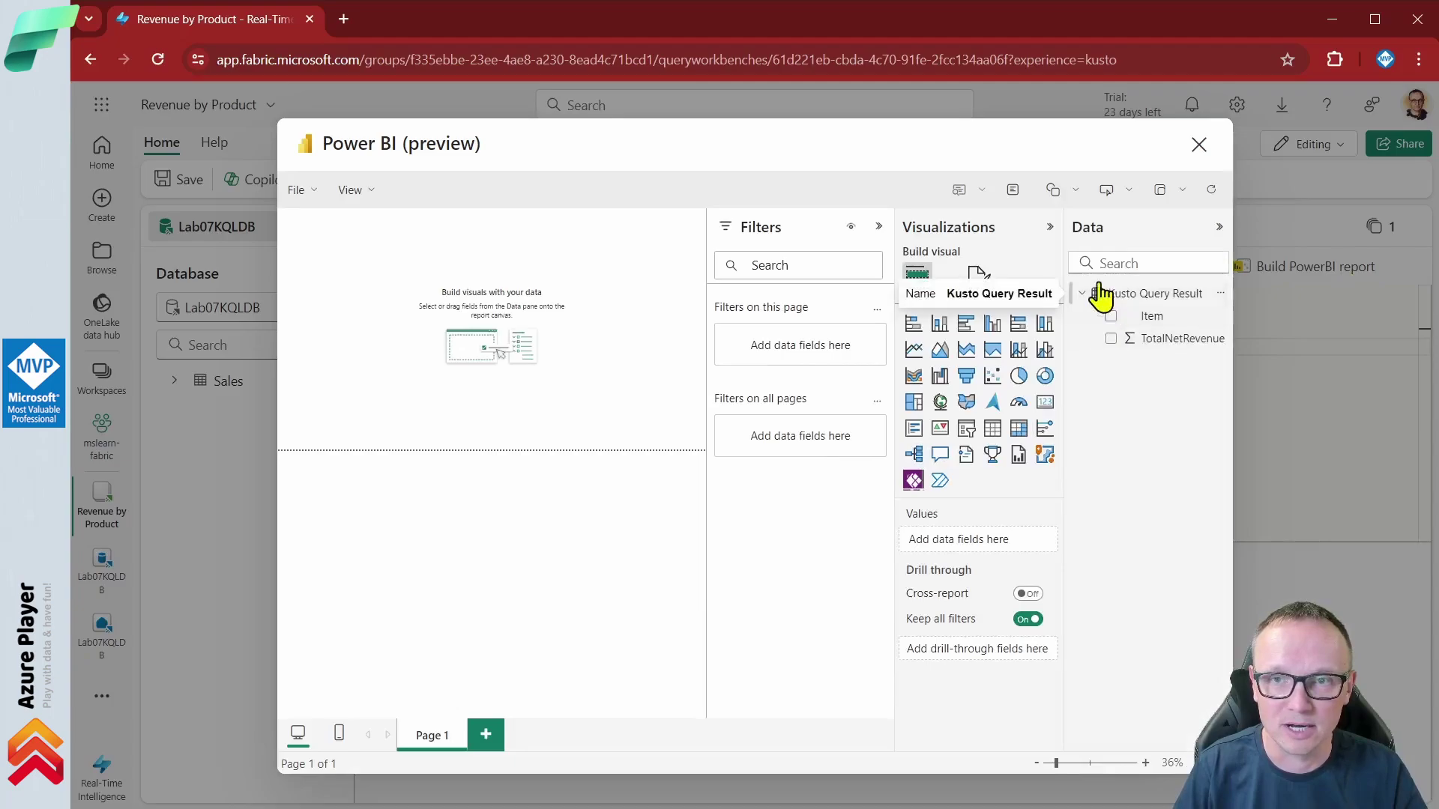
{"action": "left_click", "coordinate": [1111, 317]}
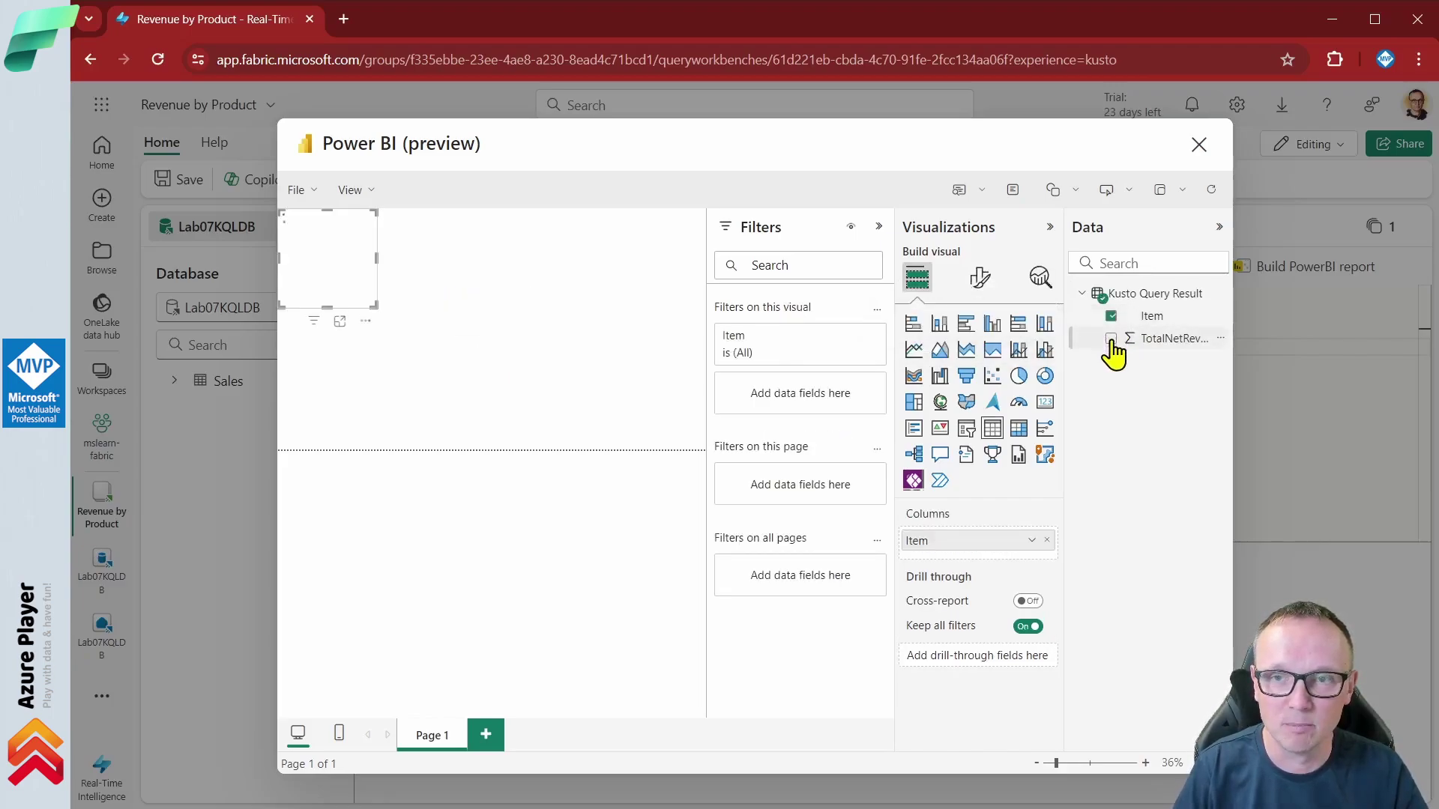
{"action": "left_click", "coordinate": [1112, 338]}
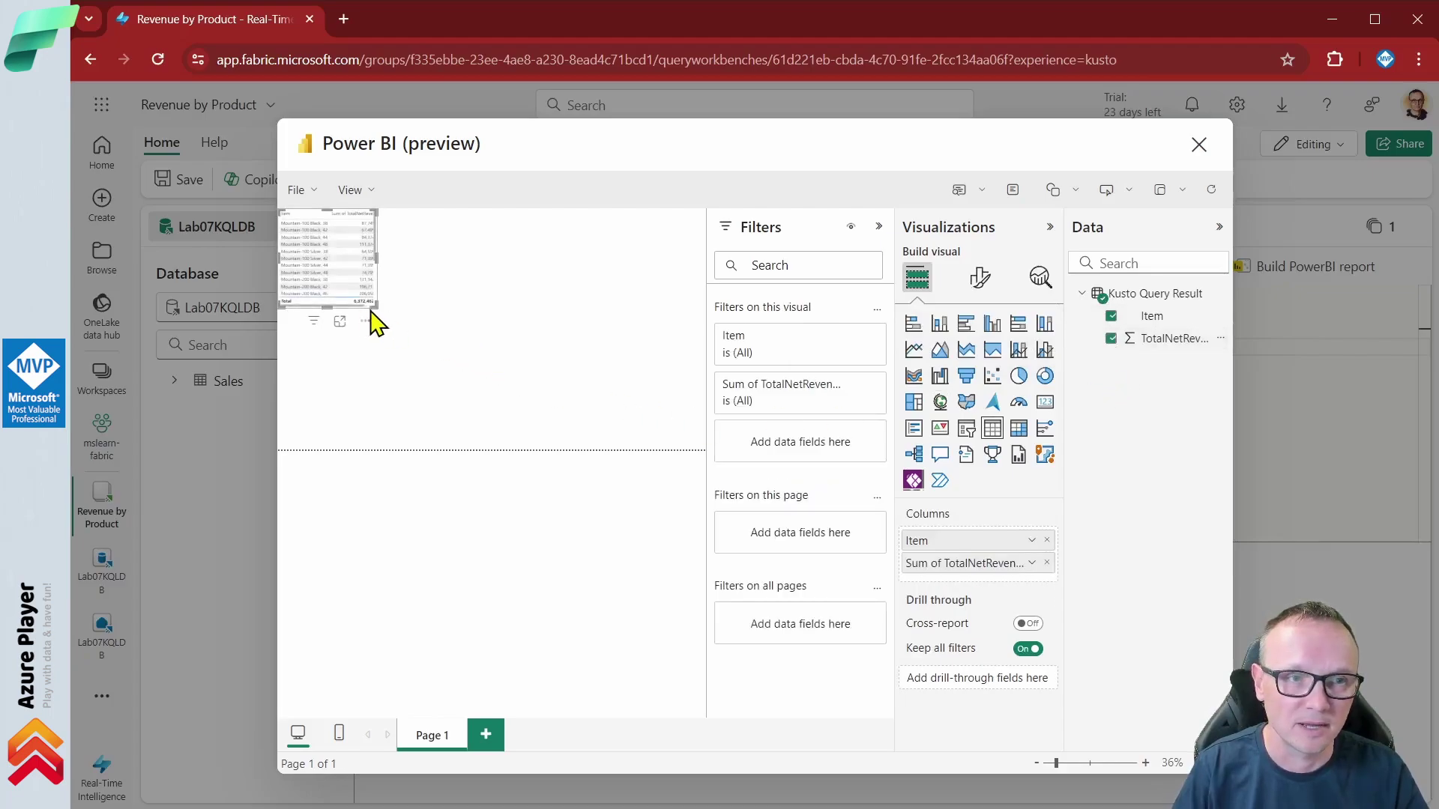
{"action": "left_click_drag", "start_coordinate": [375, 306], "coordinate": [652, 428]}
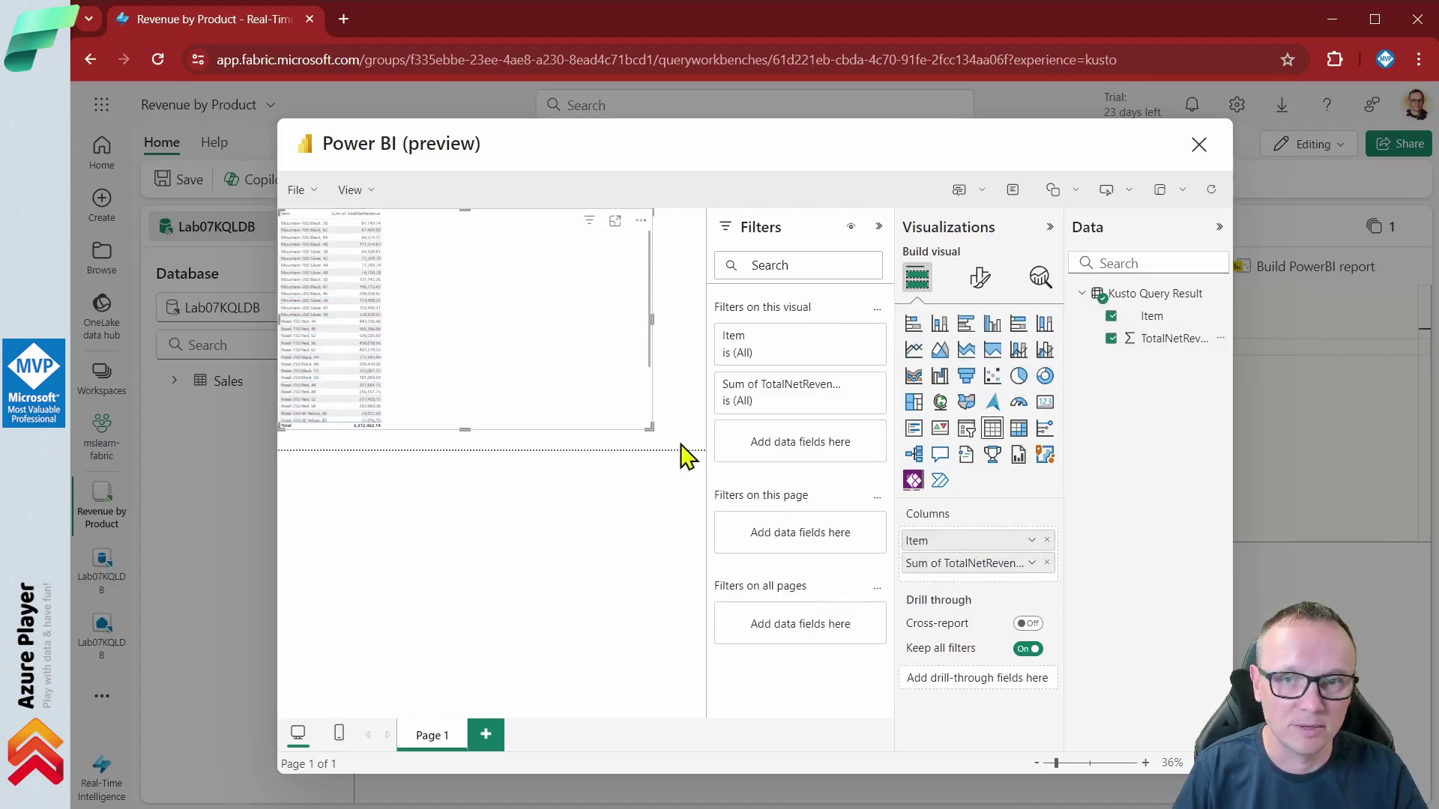
{"action": "left_click", "coordinate": [967, 329]}
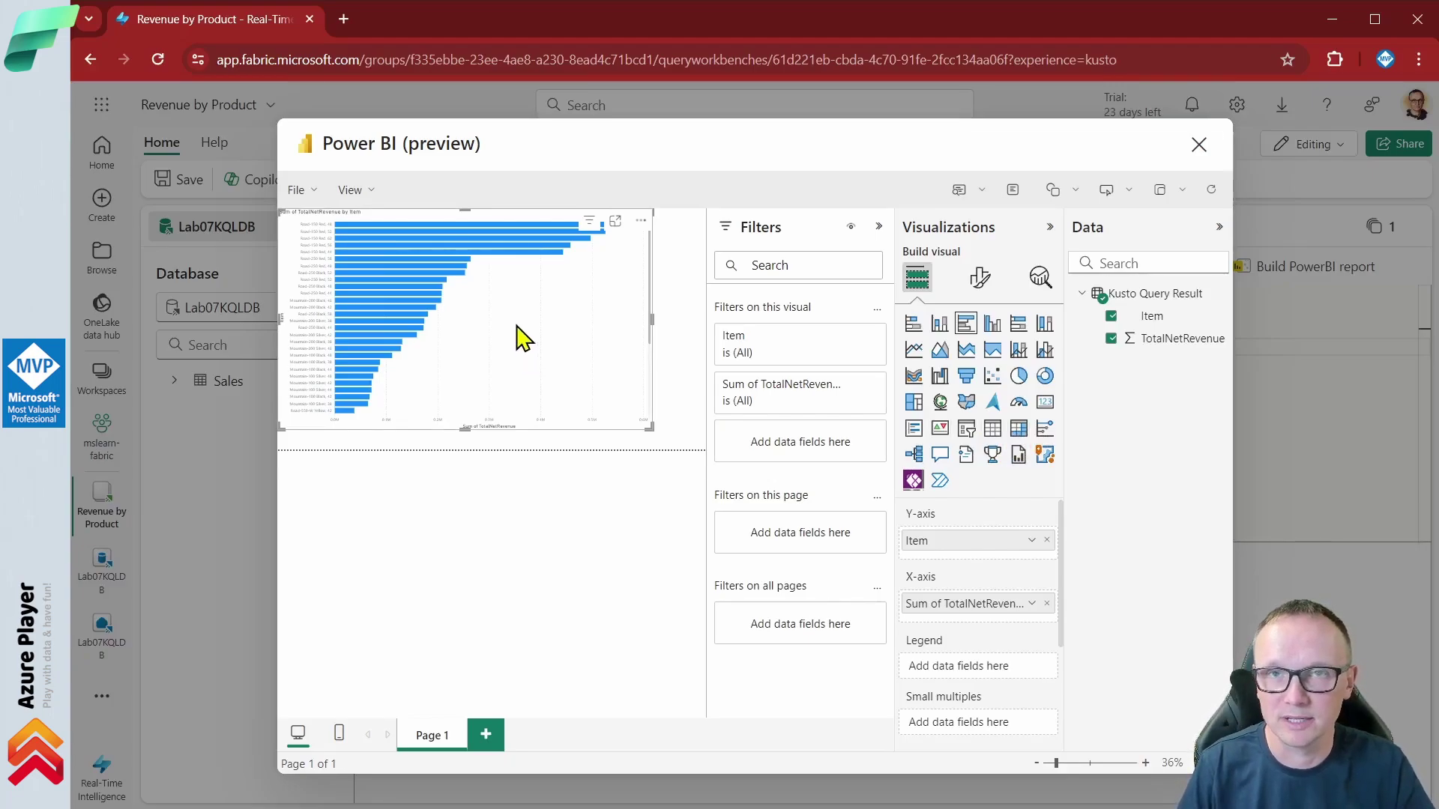
{"action": "left_click", "coordinate": [298, 190]}
Save the report as 'Revenue by Item' in the mslearn-fabric workspace
{"action": "left_click", "coordinate": [339, 239]}
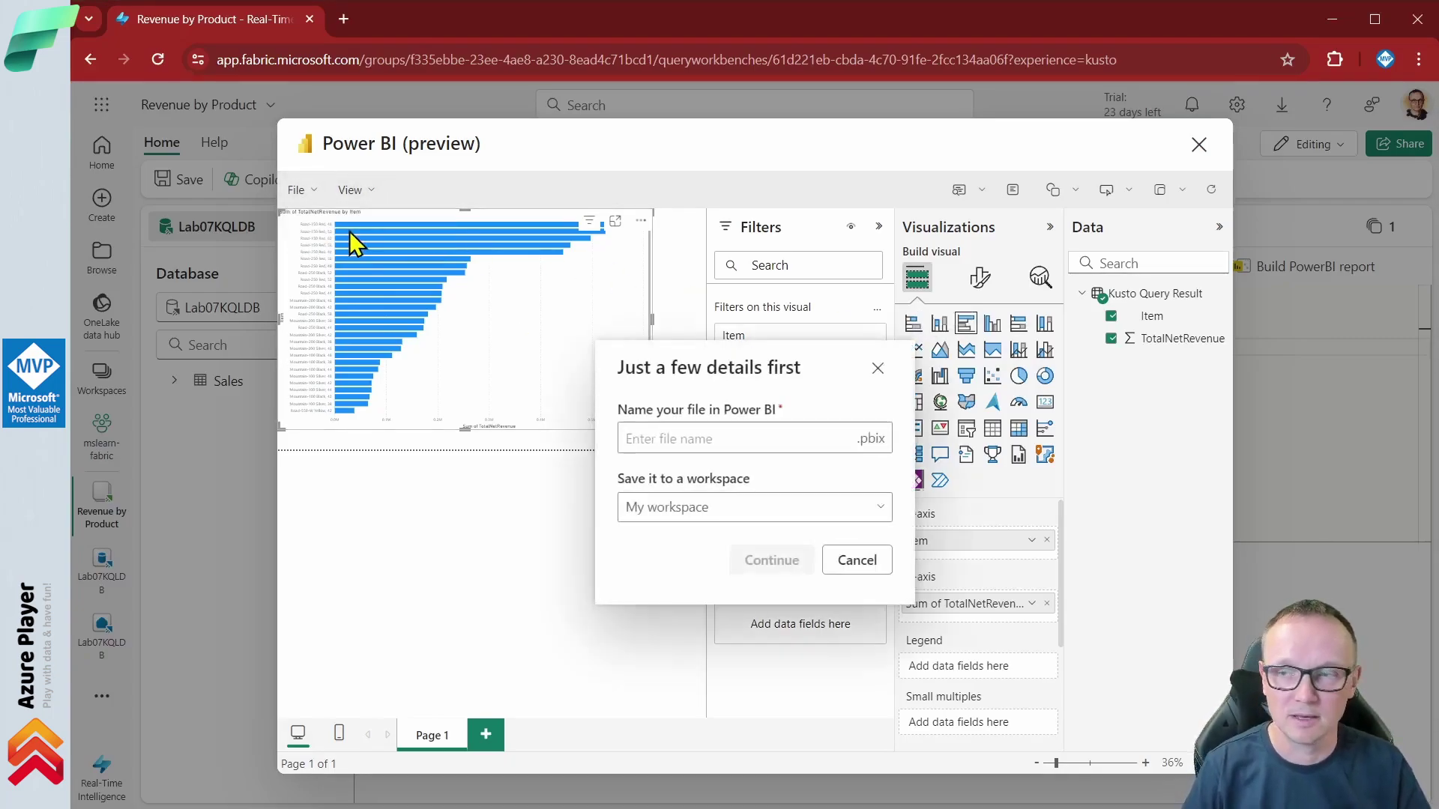
{"action": "type", "text": "Reve"}
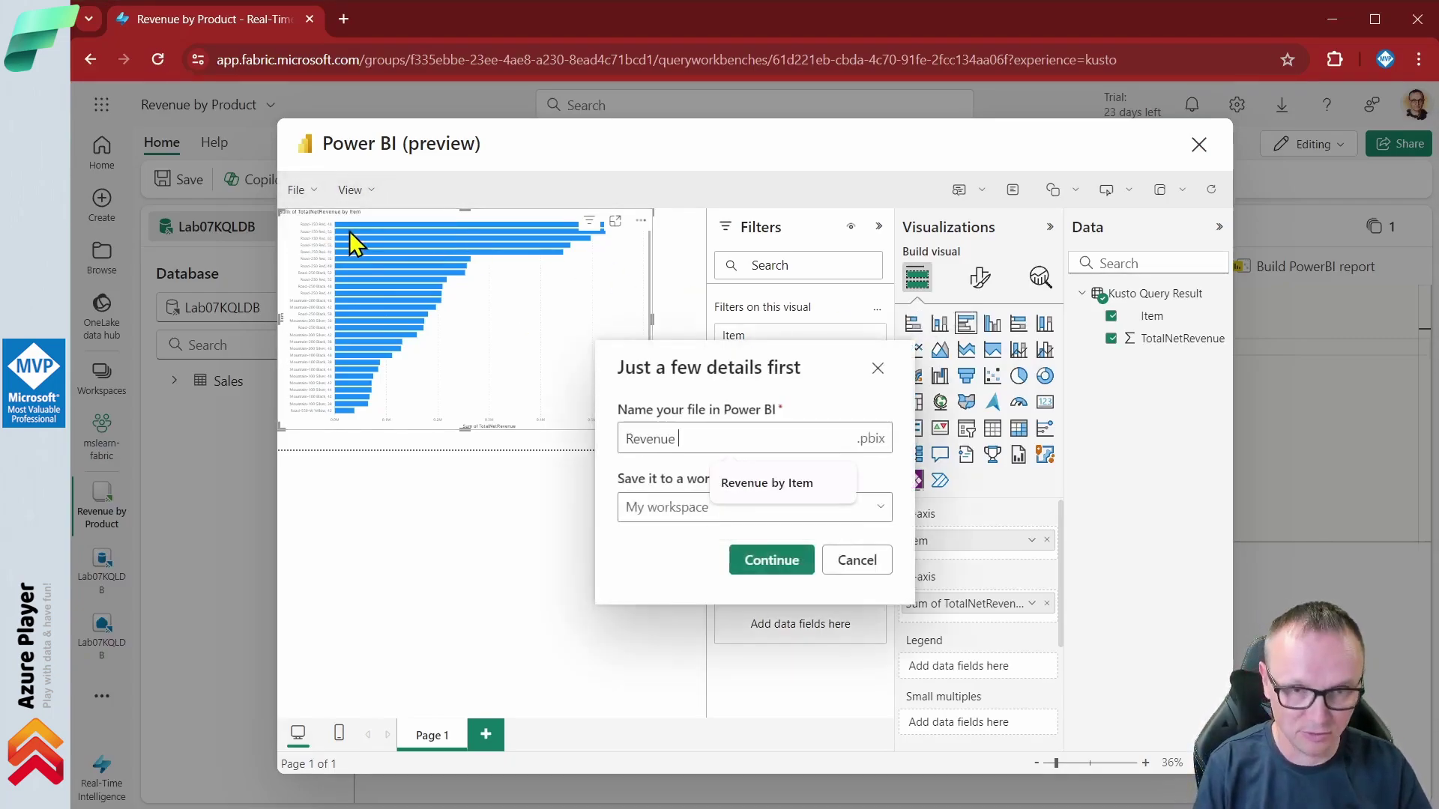
{"action": "type", "text": "nue "}
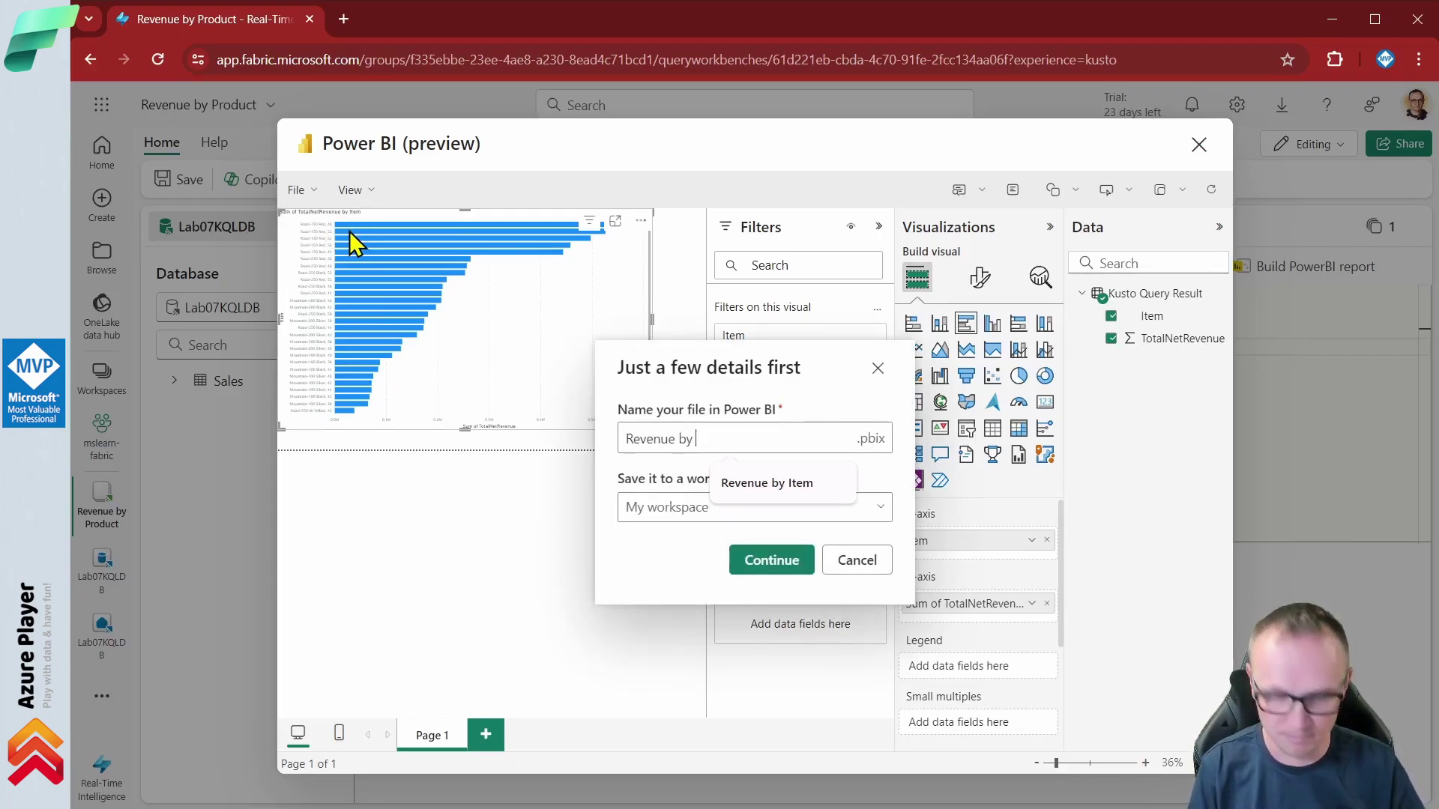
{"action": "type", "text": "by Item"}
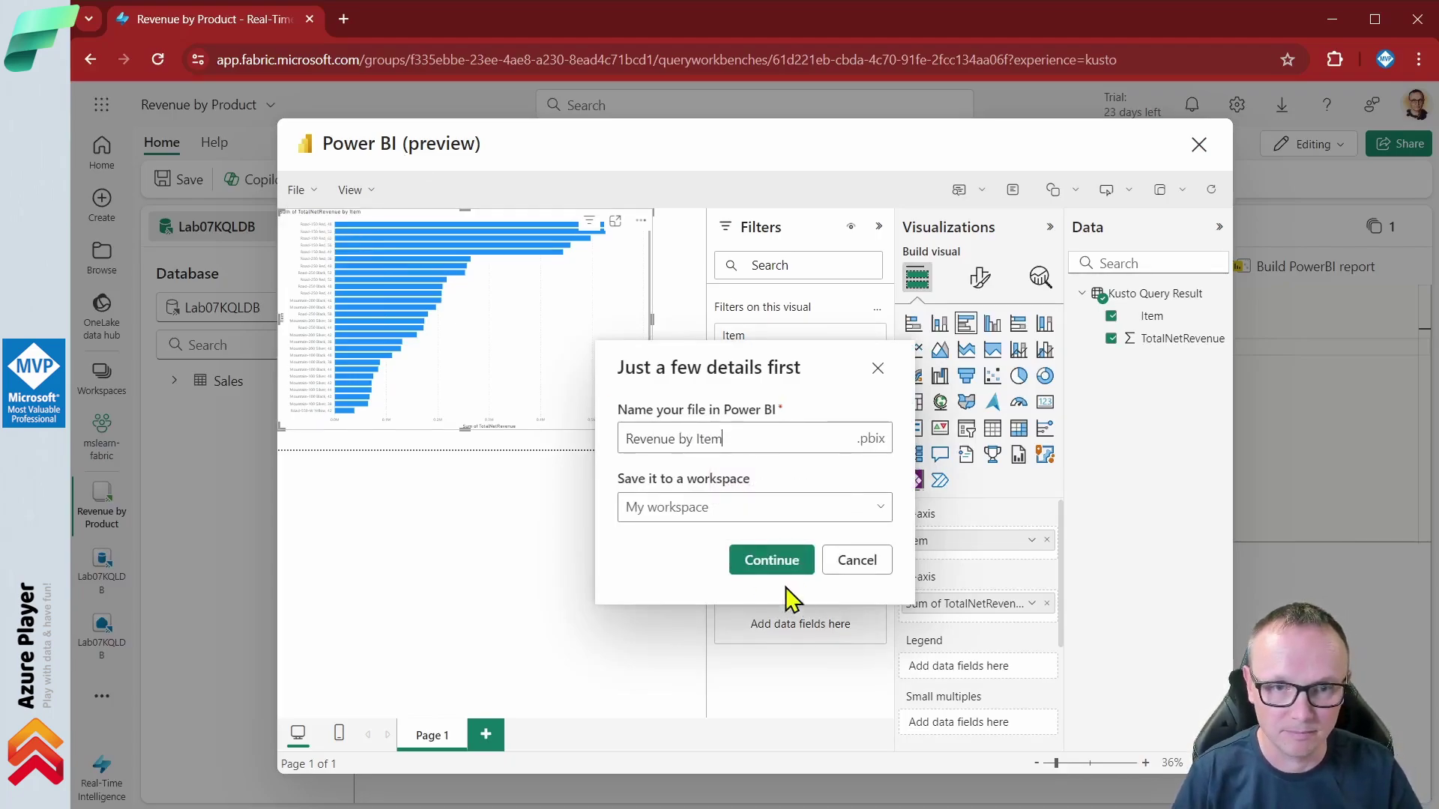
{"action": "left_click", "coordinate": [877, 505]}
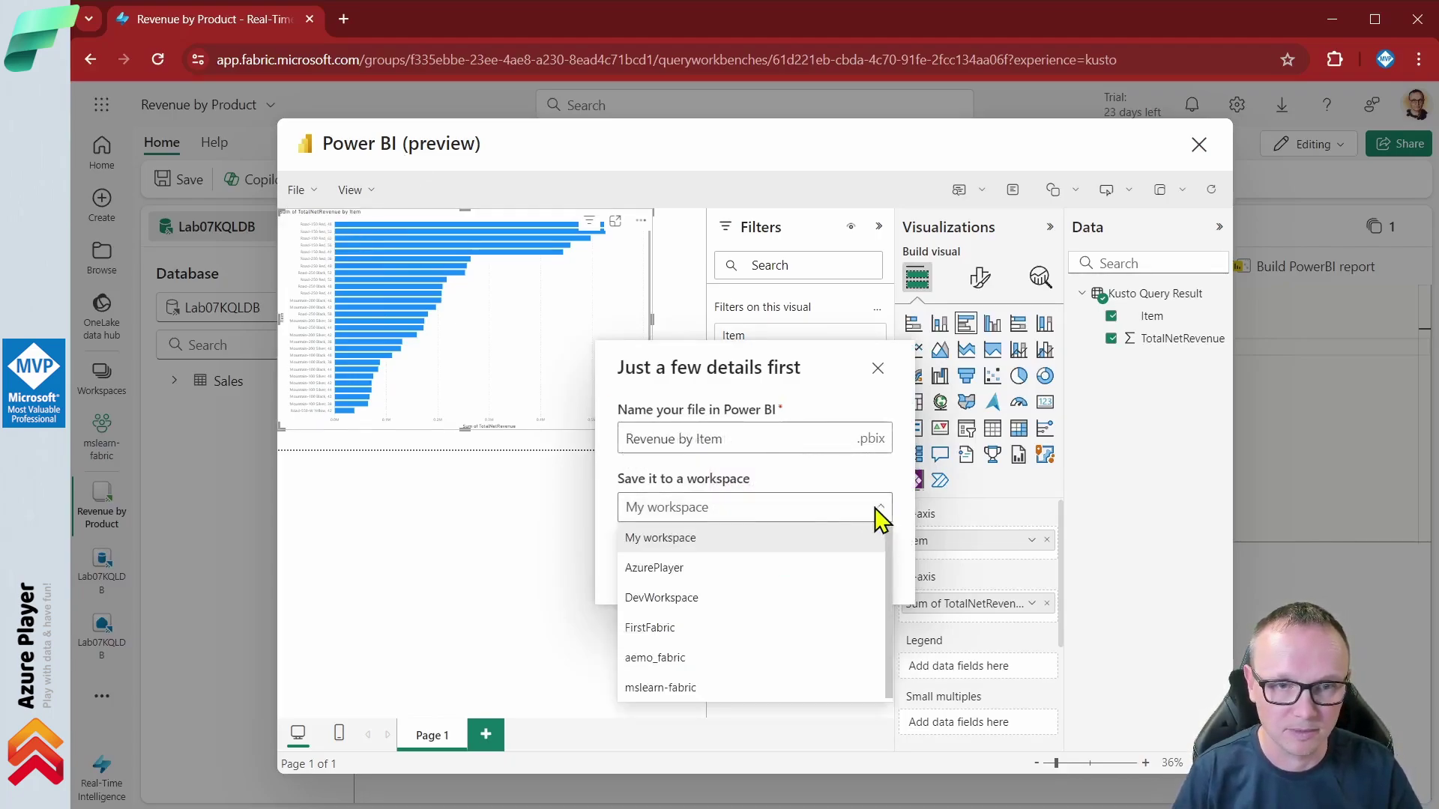
{"action": "left_click", "coordinate": [679, 701]}
{"action": "left_click", "coordinate": [771, 562]}
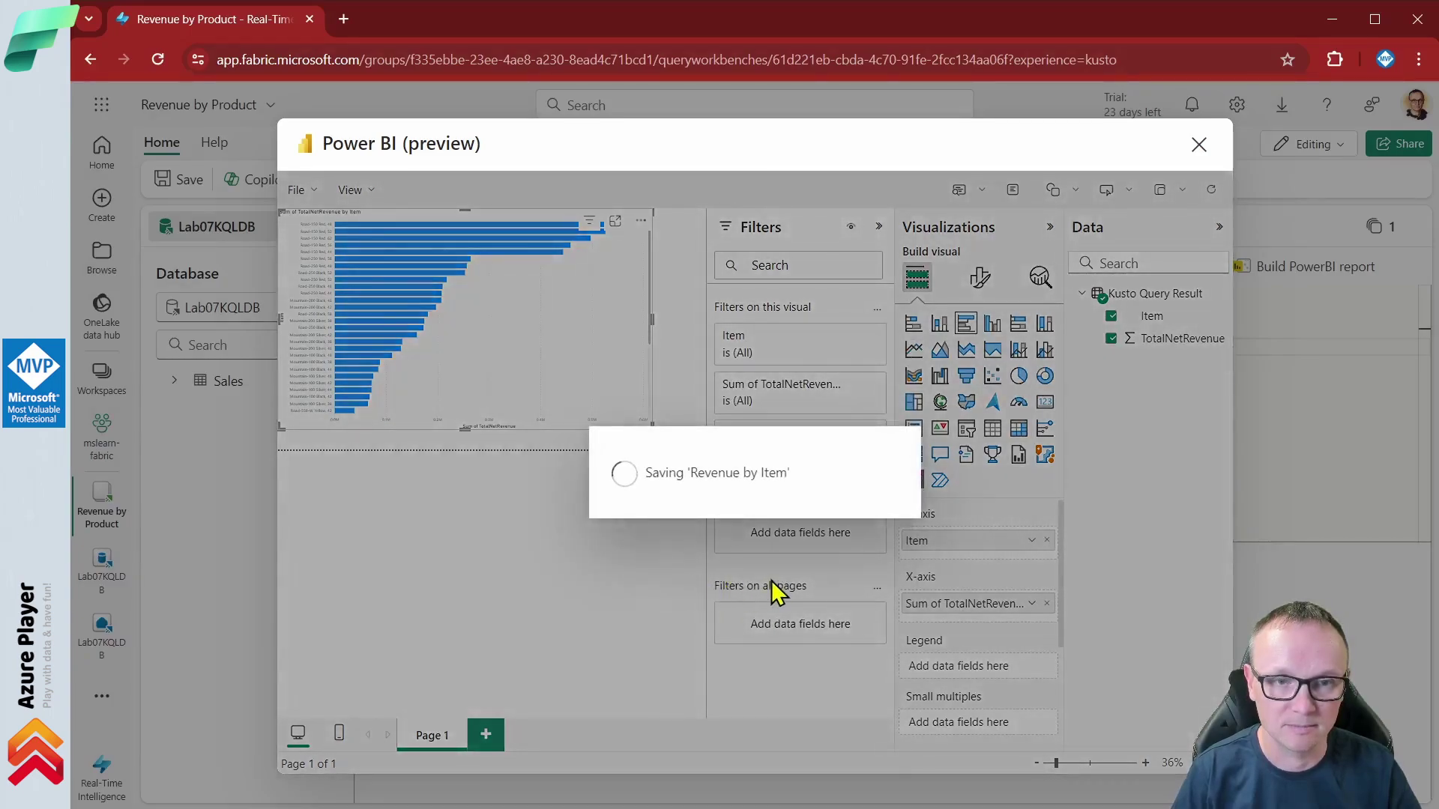